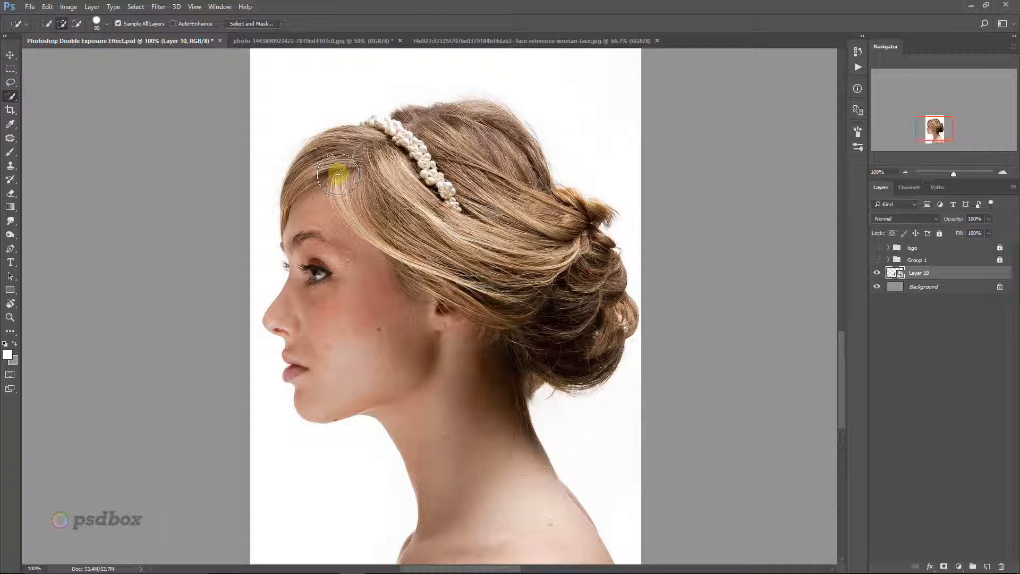
Select the woman's face, hair, bun, neck and shoulders with the Quick Selection tool, leaving out the white background
mouse_move(334, 173)
mouse_down()
mouse_move(330, 165)
mouse_move(339, 314)
mouse_up()
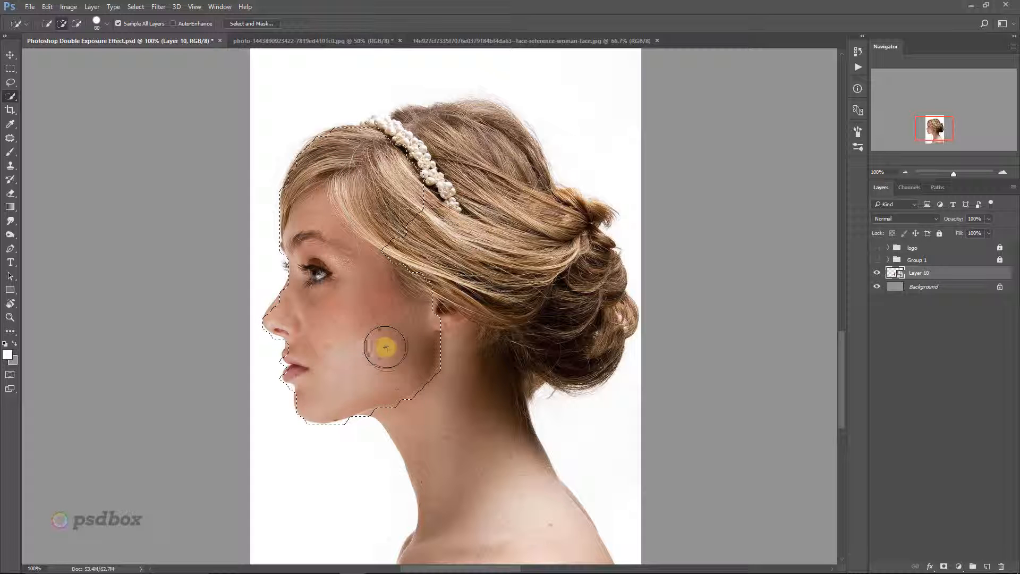
mouse_move(443, 349)
mouse_down()
mouse_move(411, 252)
mouse_move(393, 241)
mouse_move(449, 397)
mouse_move(442, 365)
mouse_move(455, 314)
mouse_up()
mouse_move(473, 142)
mouse_down()
mouse_move(456, 193)
mouse_move(444, 197)
mouse_move(476, 387)
mouse_up()
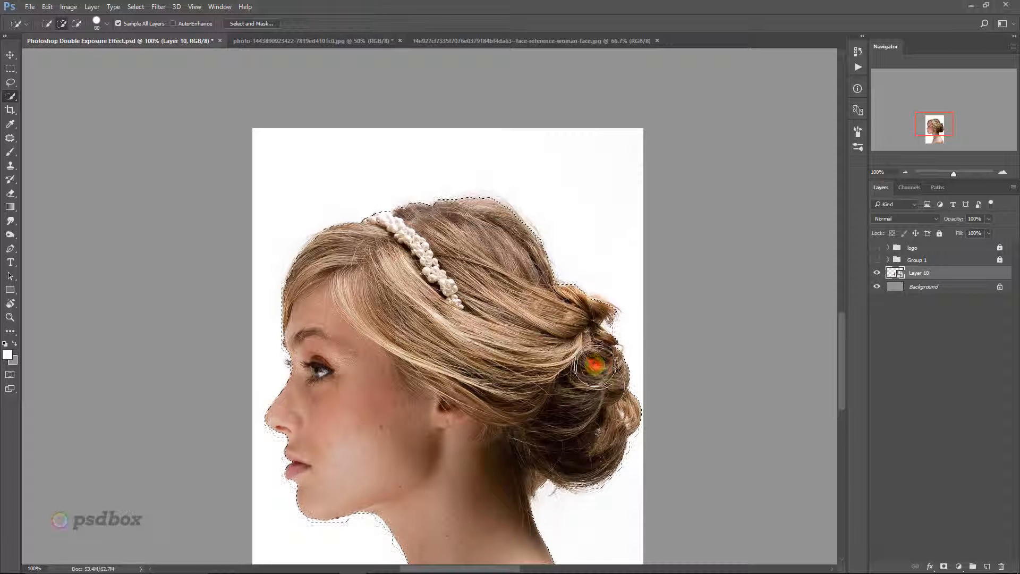
click(602, 403)
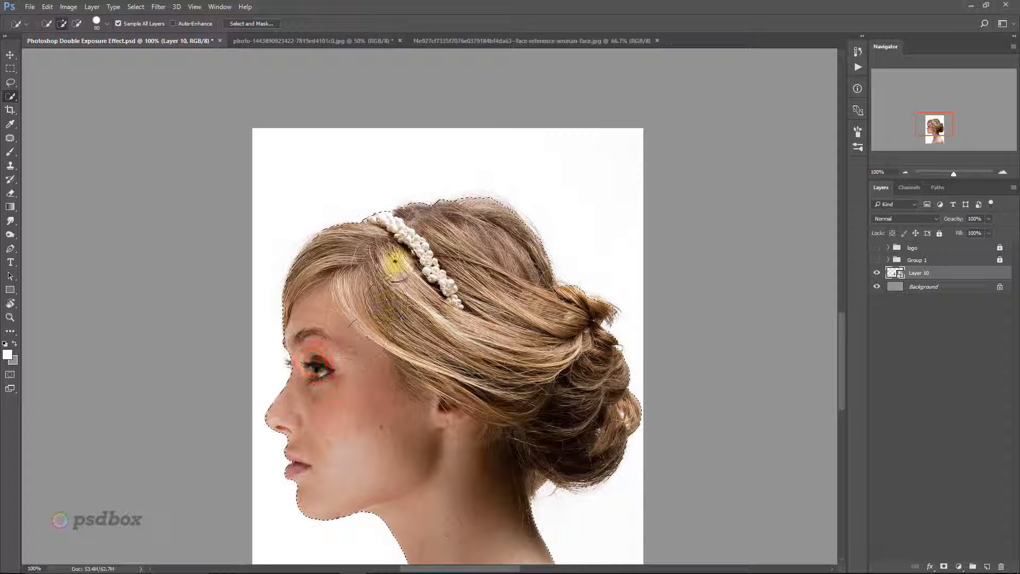
click(395, 260)
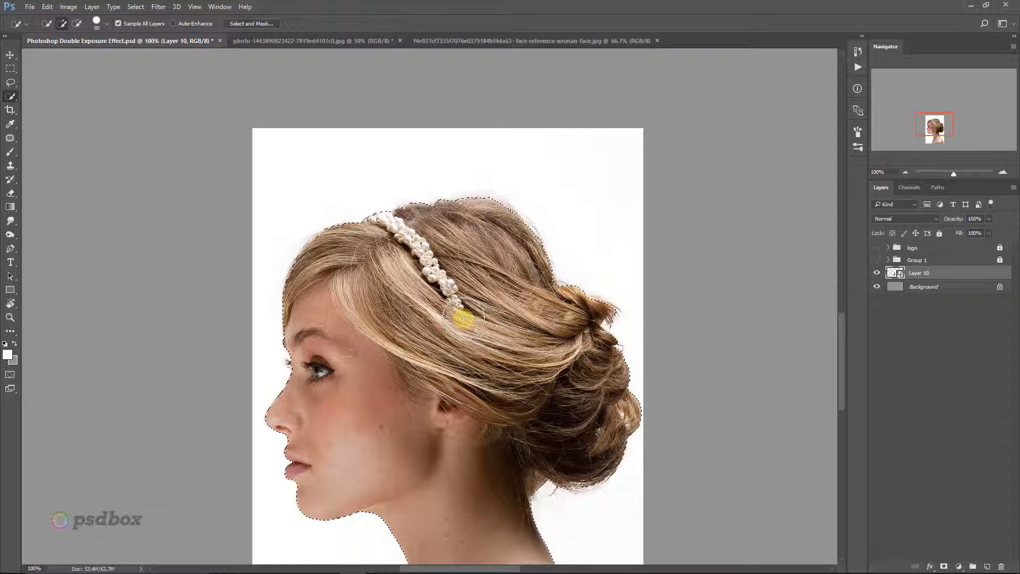
Feather the selection by 0.5 pixels and copy the selected woman onto a new layer
key(shift+F6)
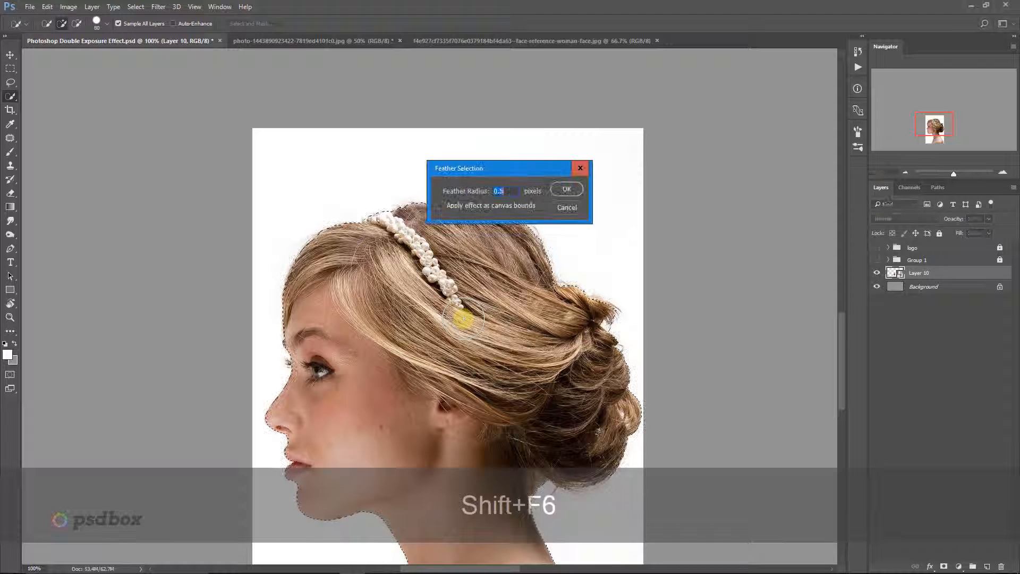
click(564, 189)
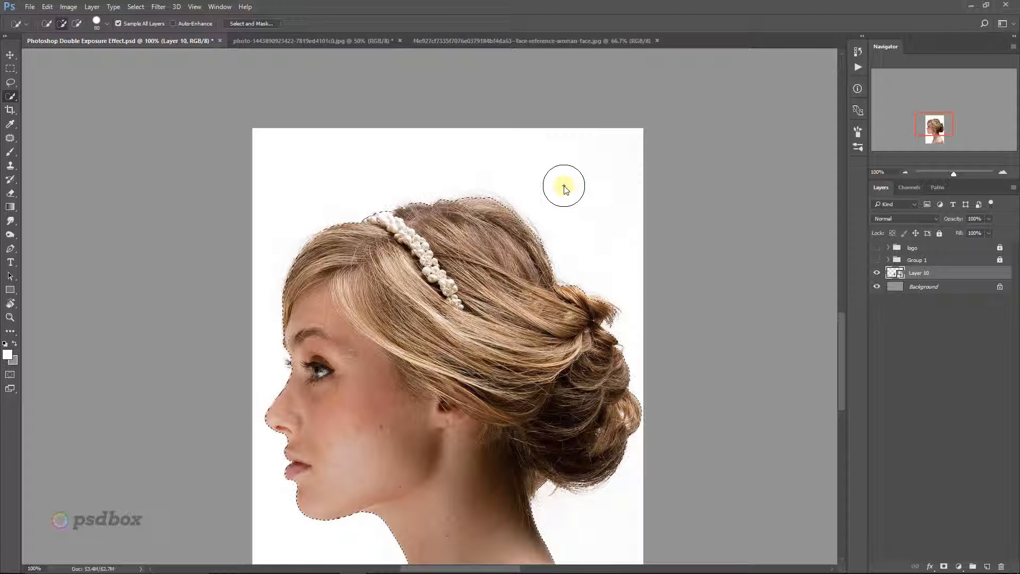
key(ctrl+j)
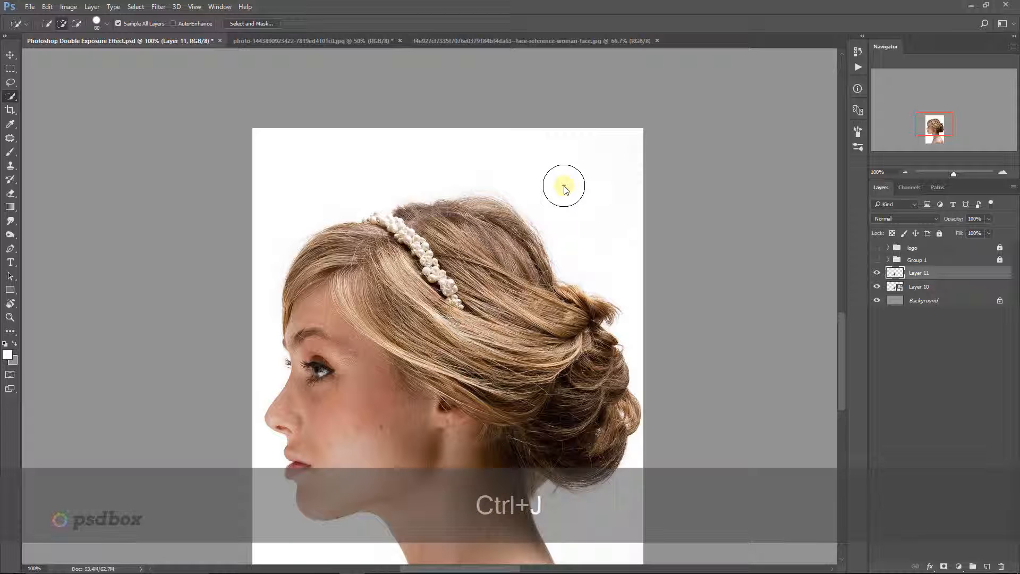
Hide Layer 10 and give the cutout layer a layer mask made from its own outline
click(877, 288)
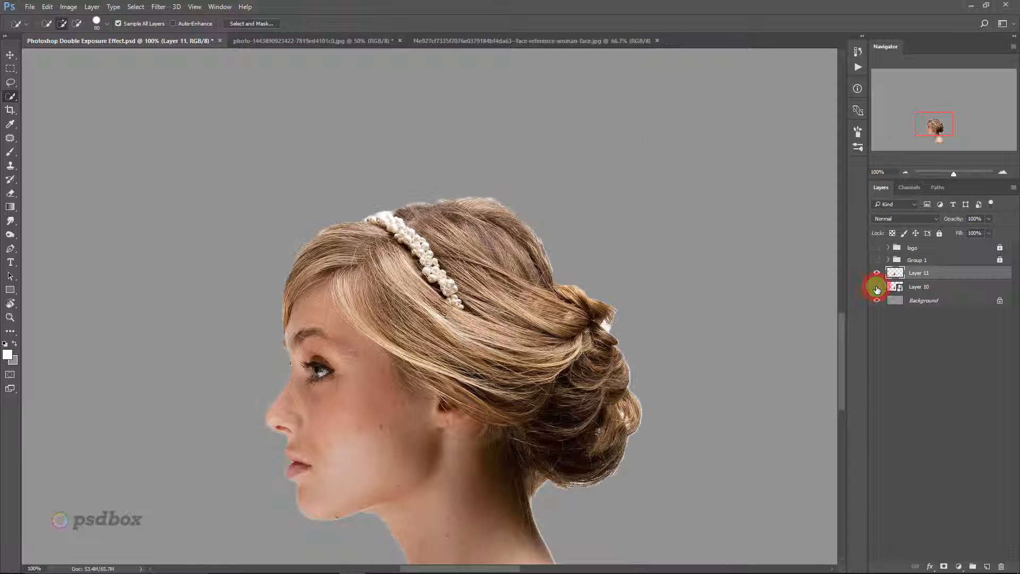
drag(488, 267, 485, 216)
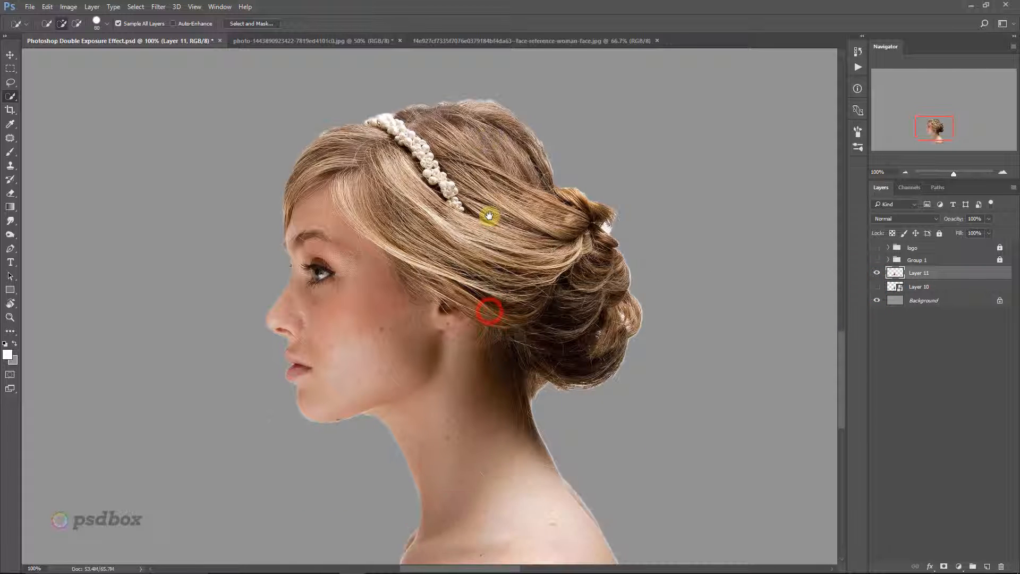
ctrl+click(897, 274)
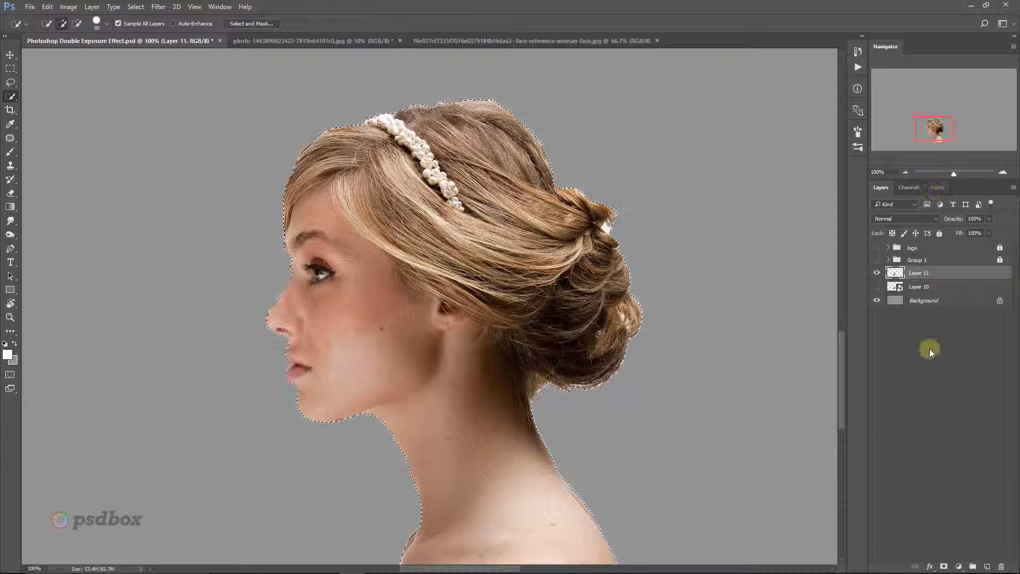
click(944, 566)
Refine the mask edge around the hair and bun with the Refine Edge Brush, outputting to a new layer with layer mask
double_click(919, 272)
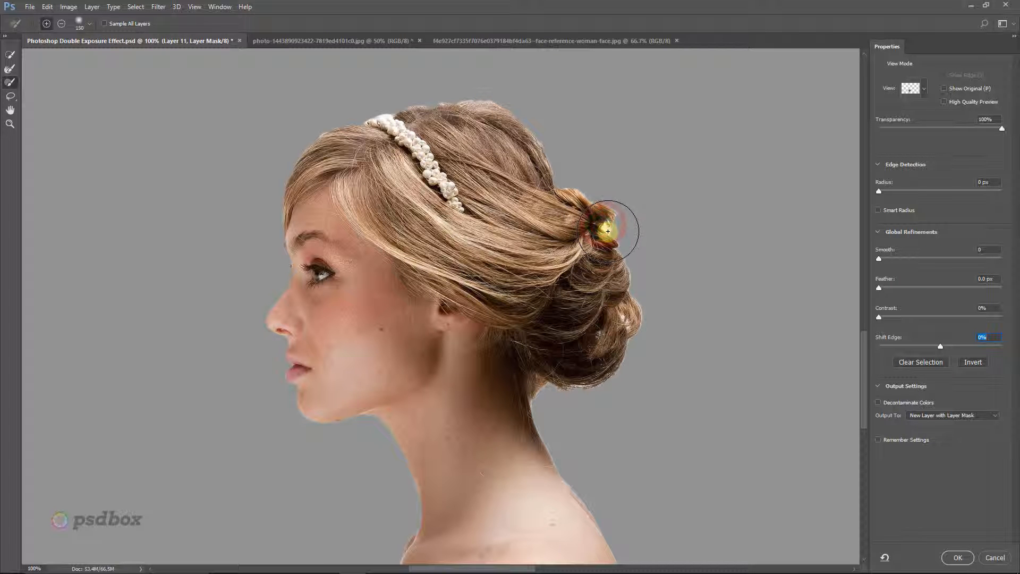
click(9, 69)
drag(606, 227, 604, 228)
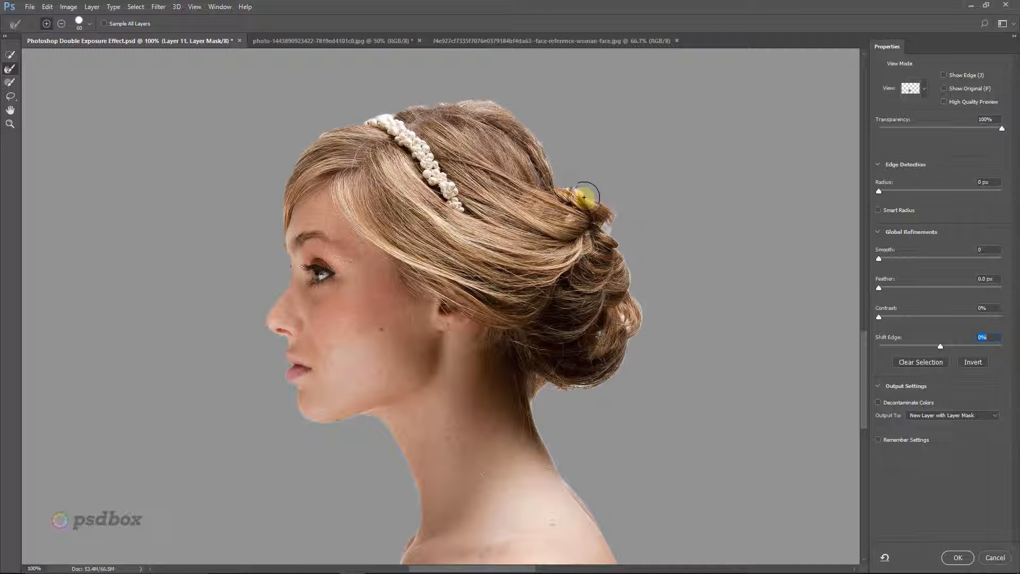
key(bracketleft)
drag(419, 109, 502, 112)
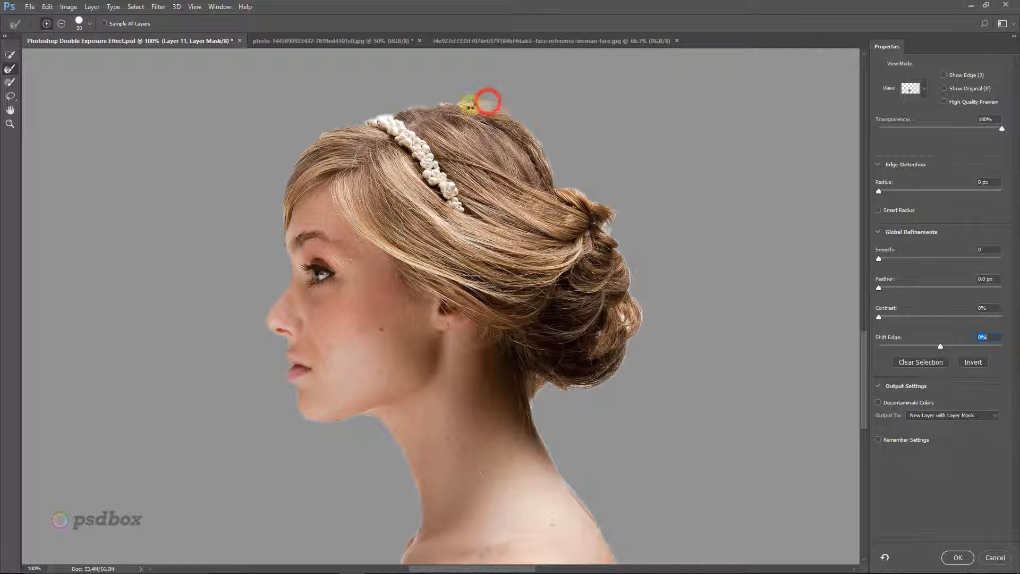
mouse_move(324, 130)
mouse_down()
mouse_move(321, 141)
mouse_move(322, 130)
mouse_up()
click(640, 265)
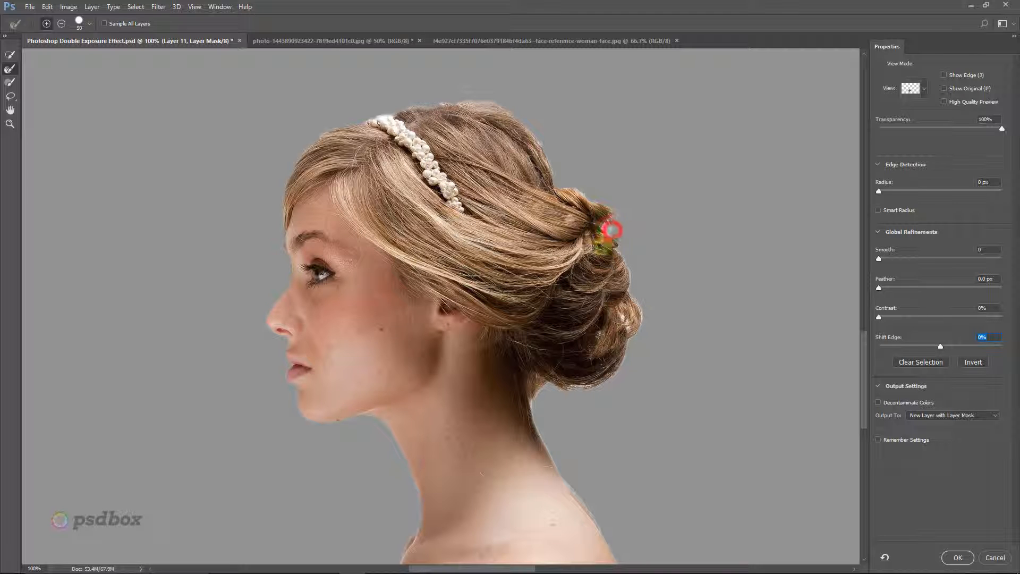
mouse_move(639, 298)
mouse_down()
mouse_move(640, 311)
mouse_move(623, 316)
mouse_up()
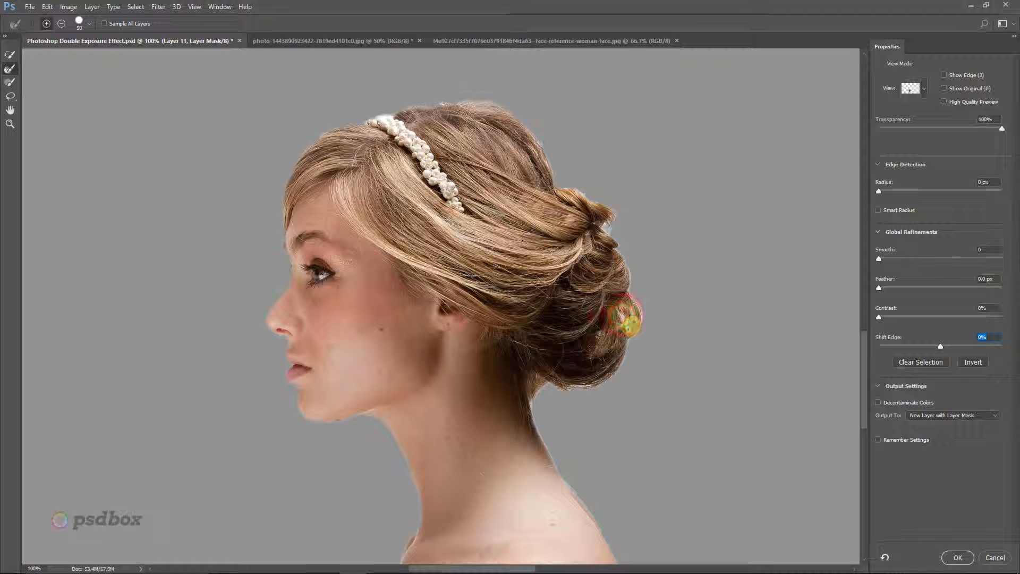
click(630, 327)
click(642, 318)
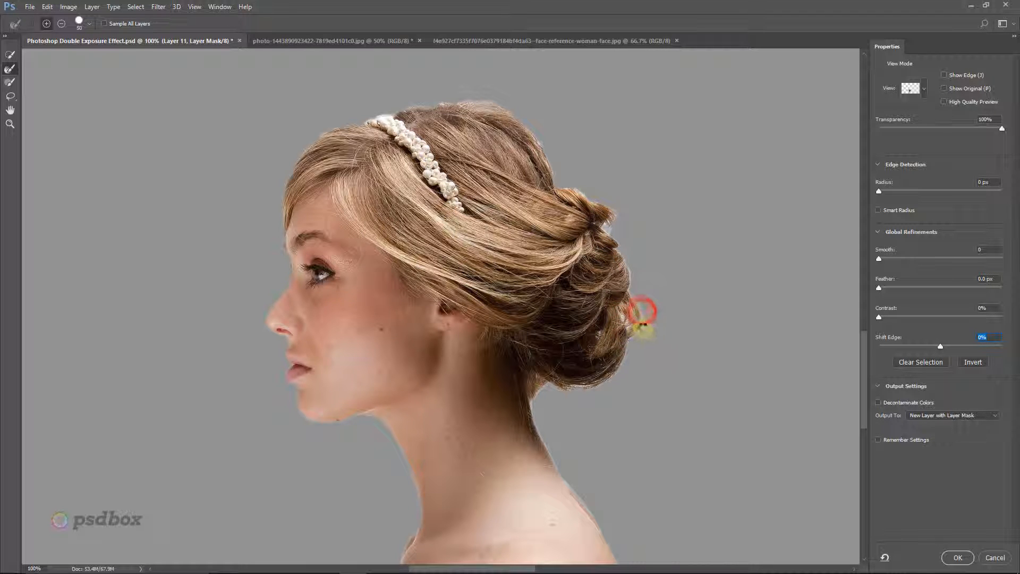
click(642, 315)
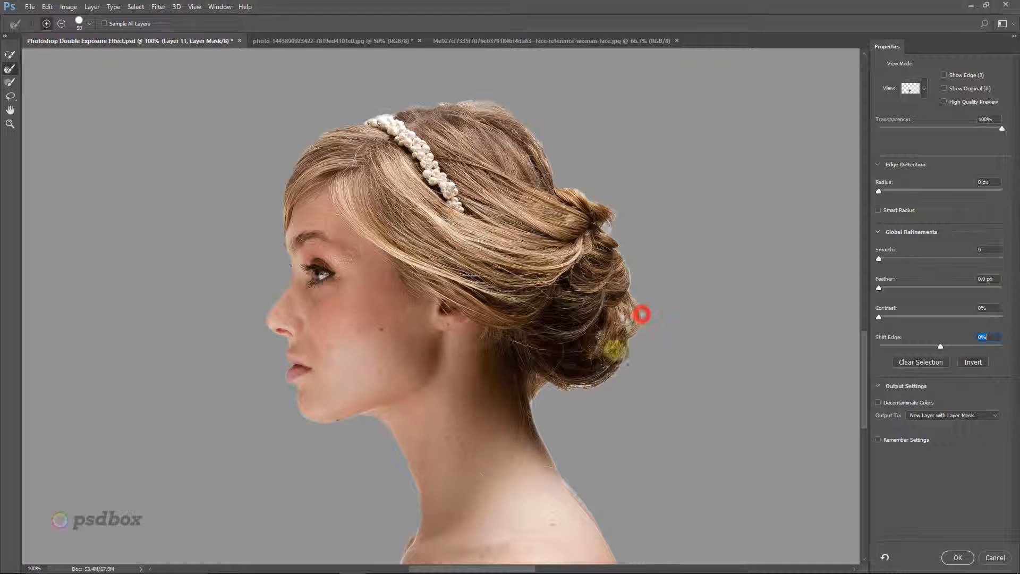
click(579, 390)
click(588, 391)
drag(583, 386, 545, 382)
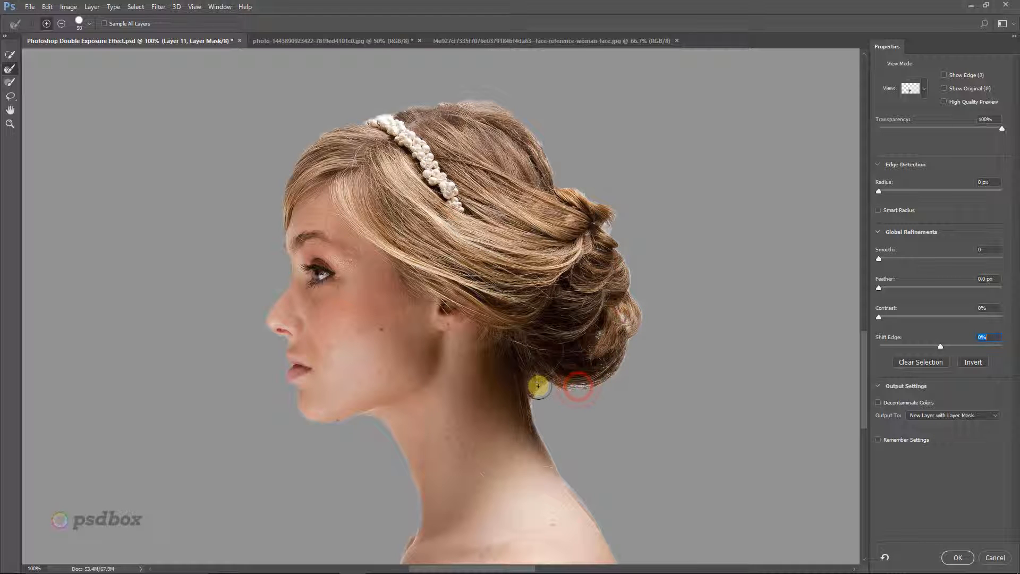
click(605, 225)
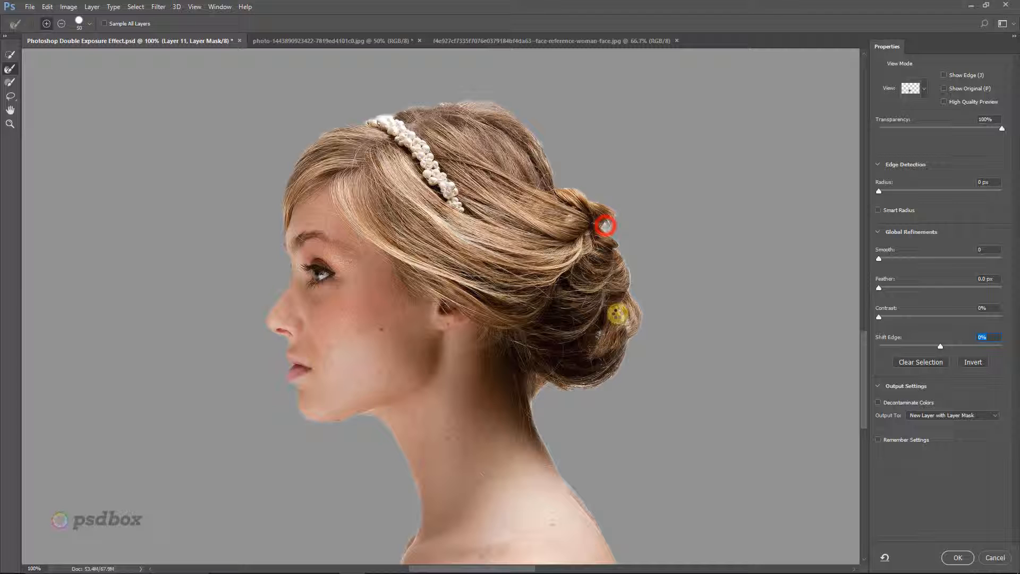
click(581, 199)
click(555, 176)
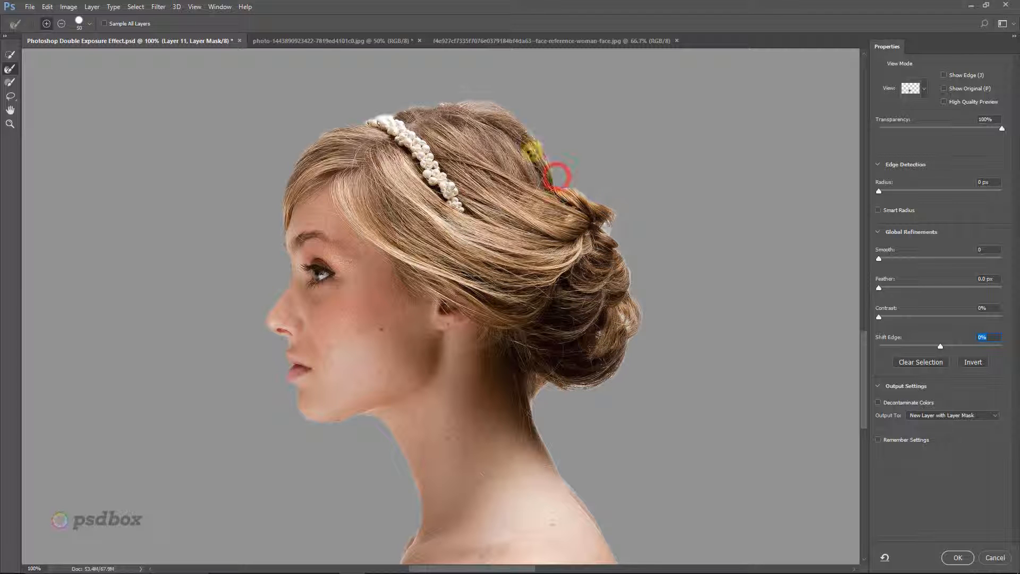
click(547, 165)
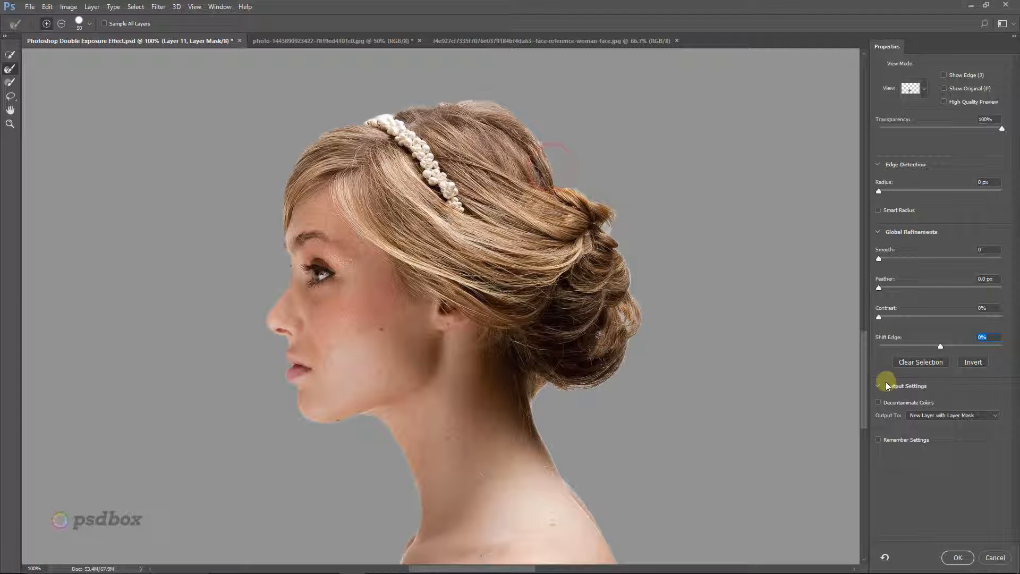
click(958, 557)
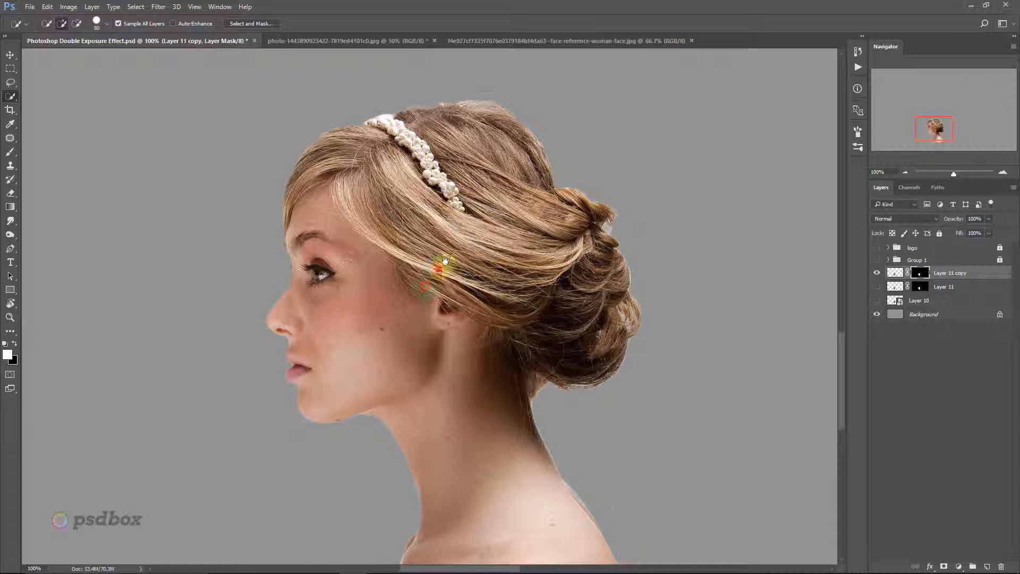
Enlarge the refined cutout proportionally from its centre to about 260% with Free Transform
drag(437, 270, 452, 271)
key(ctrl+minus)
key(ctrl+minus)
key(ctrl+minus)
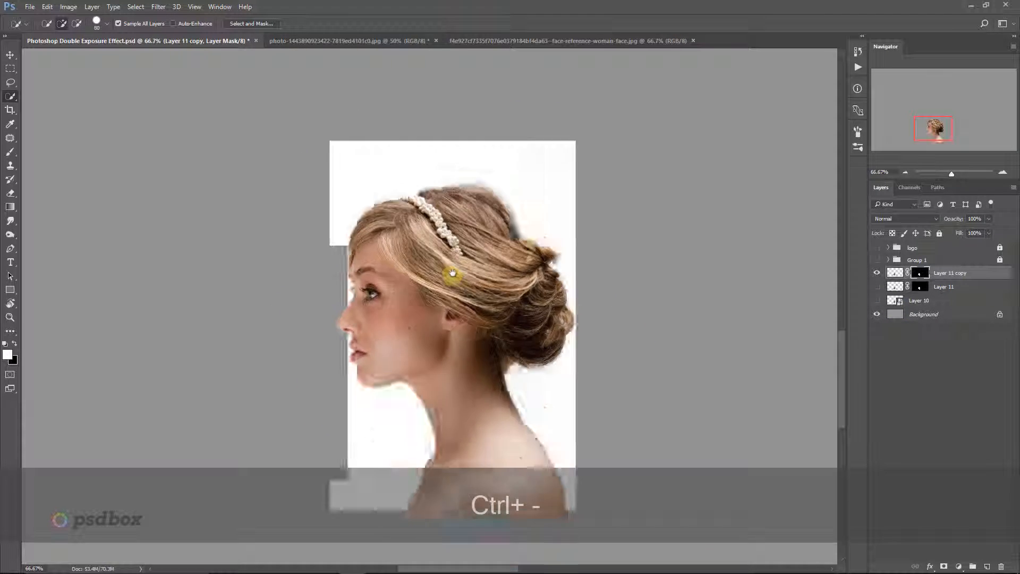
click(10, 55)
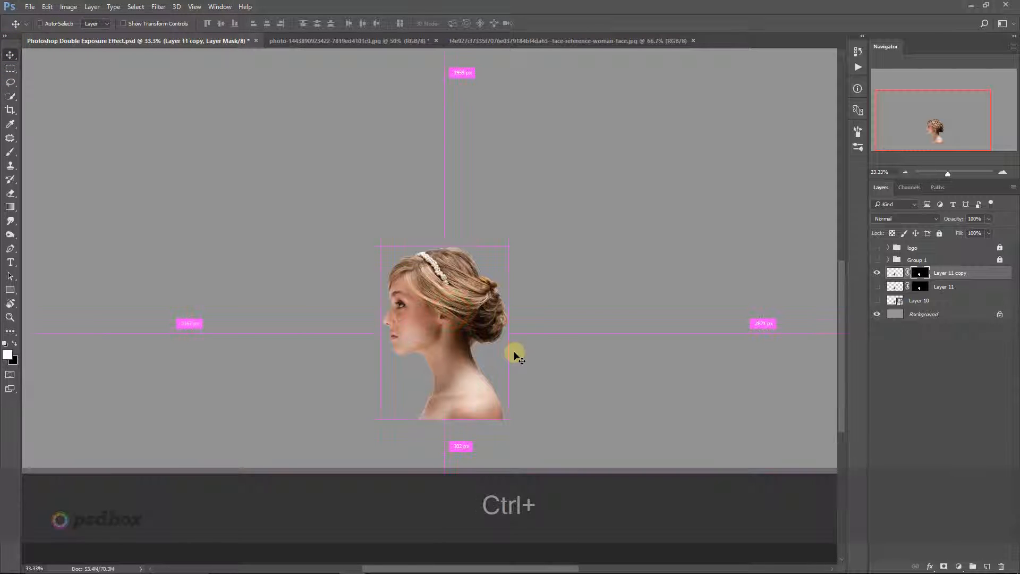
key(ctrl+t)
drag(518, 242, 603, 185)
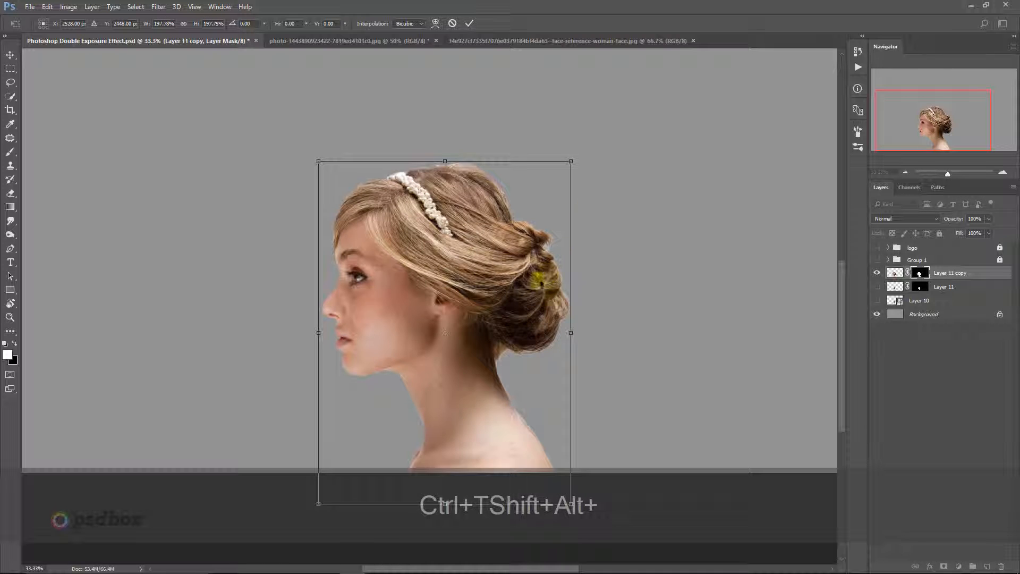
key(space)
drag(487, 258, 463, 263)
drag(574, 152, 645, 114)
Move the woman down to the canvas's lower edge, scale her up slightly more proportionally, and apply the transform
key(space)
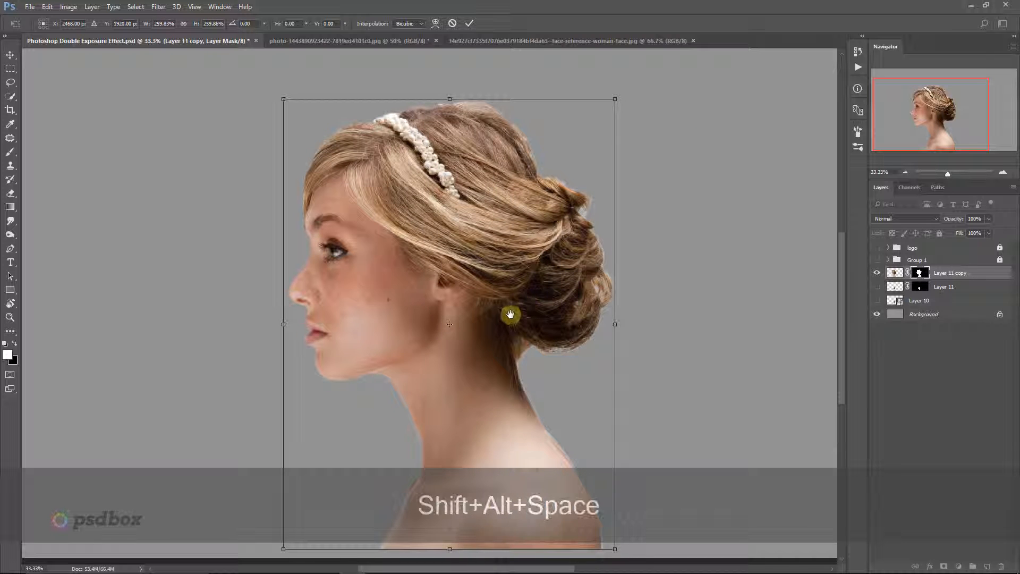
drag(510, 313, 528, 158)
drag(498, 233, 495, 242)
key(space)
drag(513, 174, 456, 377)
drag(476, 250, 461, 326)
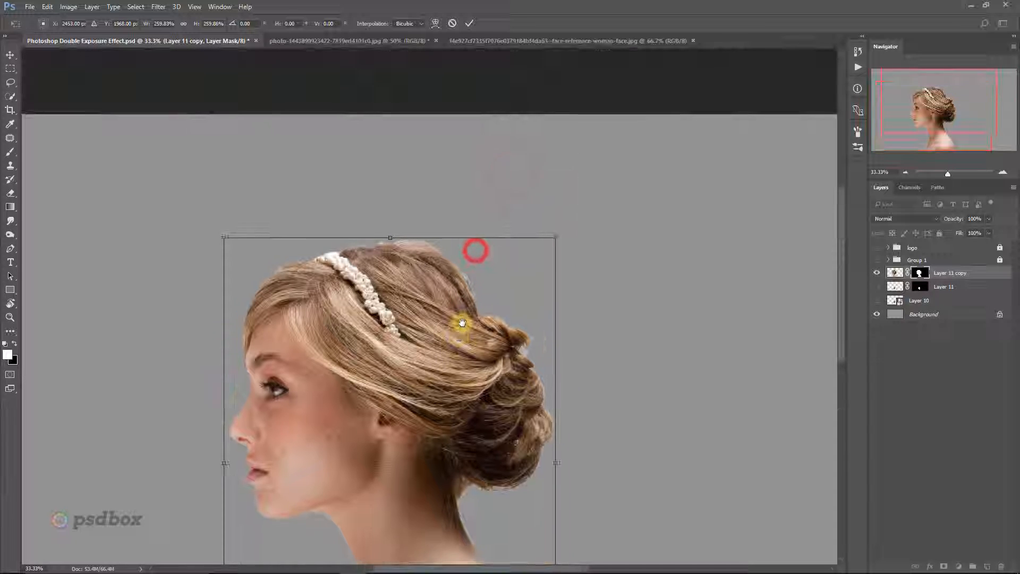
key(shift)
drag(557, 237, 566, 227)
key(shift+Return)
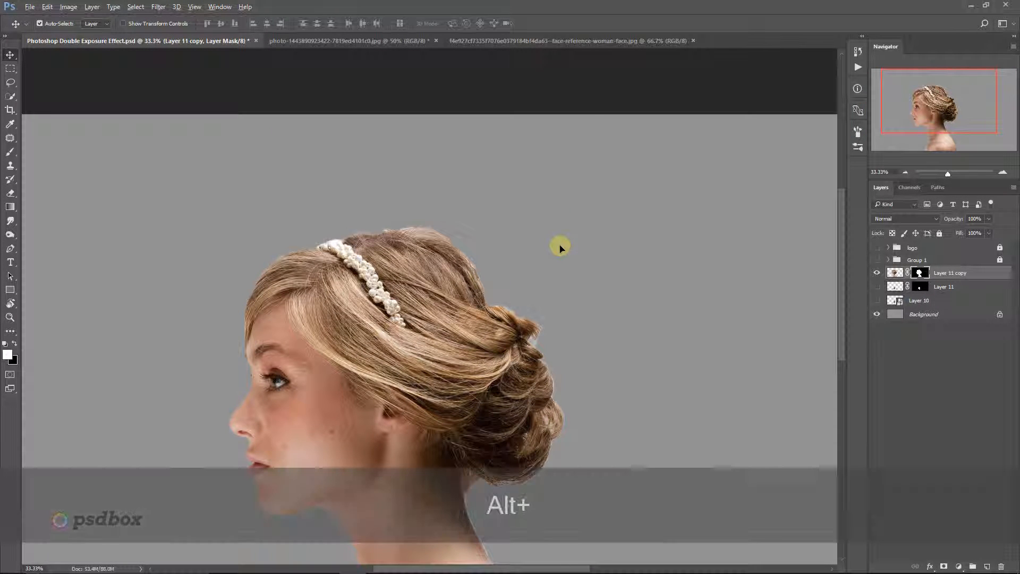
Shift the Layer 11 copy mask edge inward to -37% in Select and Mask, outputting to a new layer with layer mask
key(ctrl+alt+KP_0)
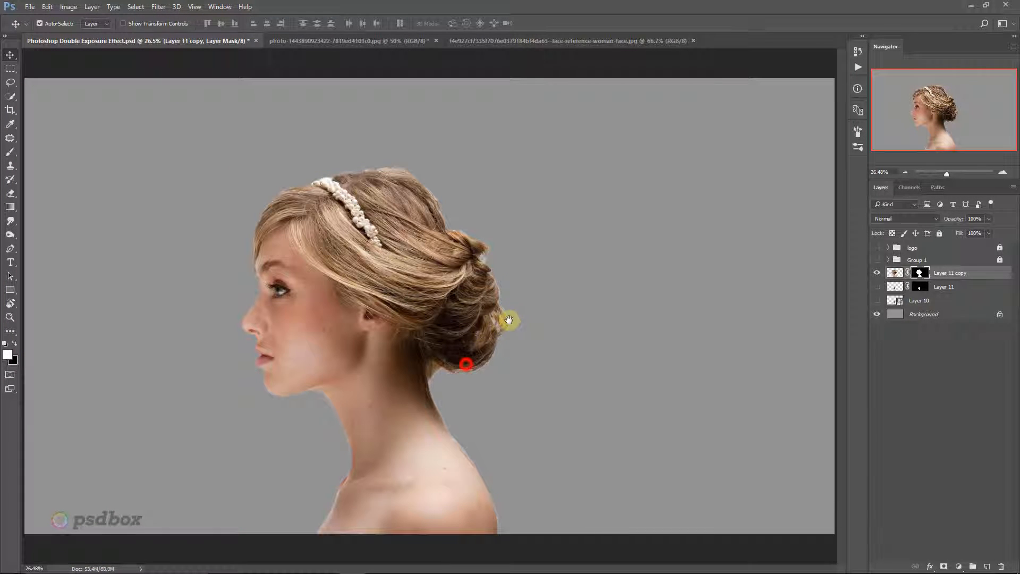
double_click(919, 276)
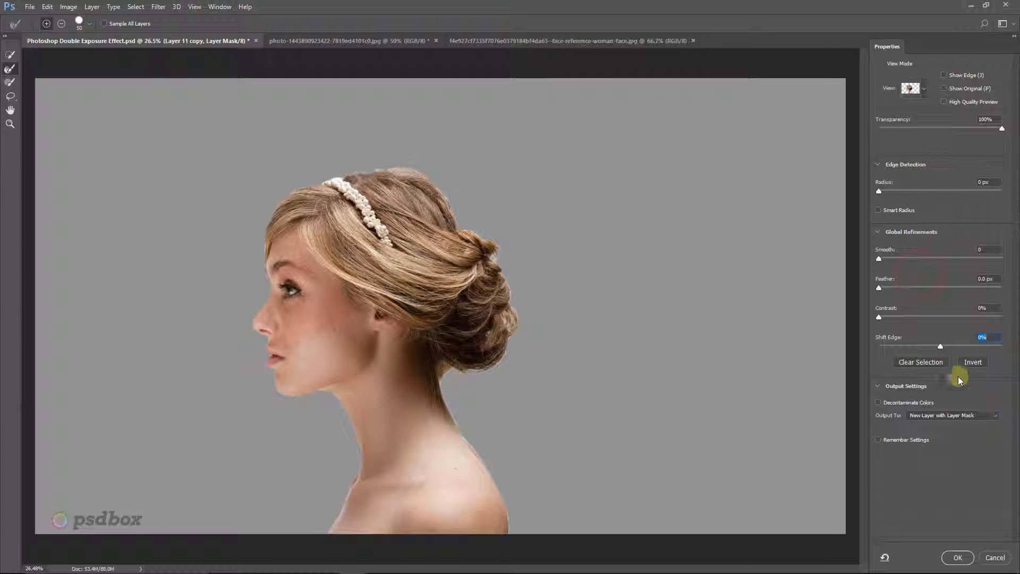
drag(939, 346, 927, 350)
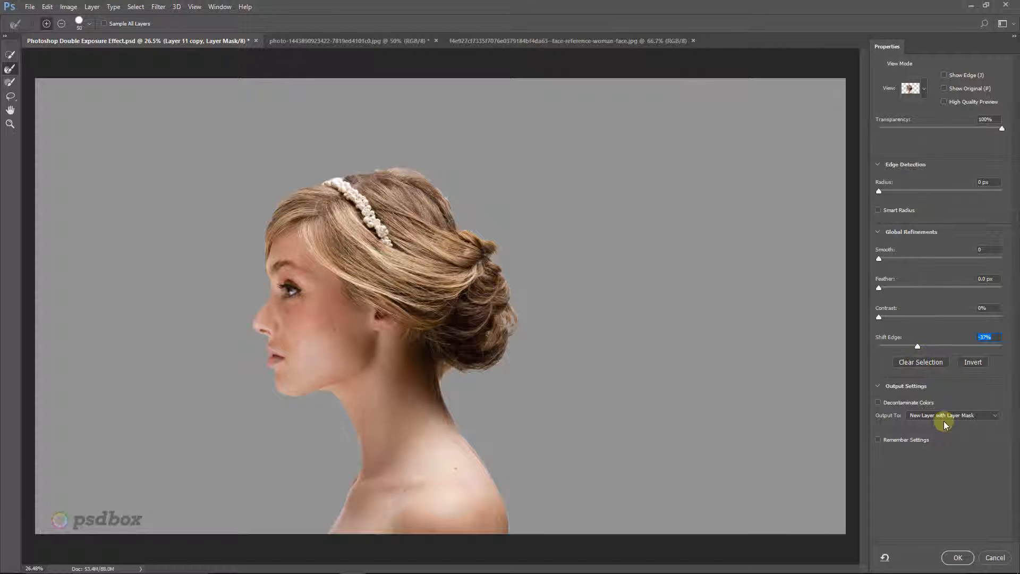
click(958, 557)
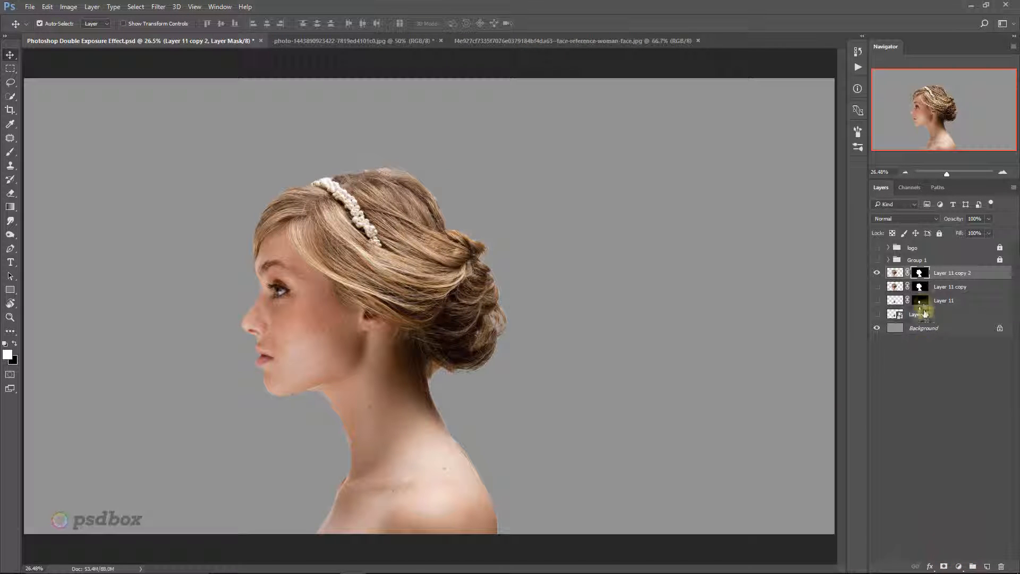
Delete the leftover Layer 11 and Layer 11 copy, and duplicate the remaining masked cutout layer, Layer 11 copy 2
click(927, 303)
key(Delete)
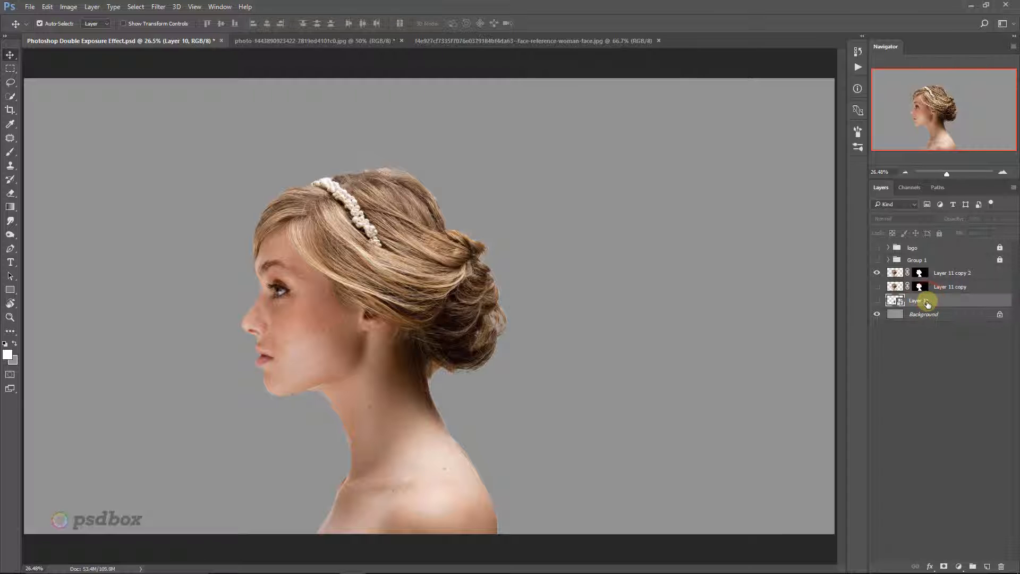
click(952, 292)
key(Delete)
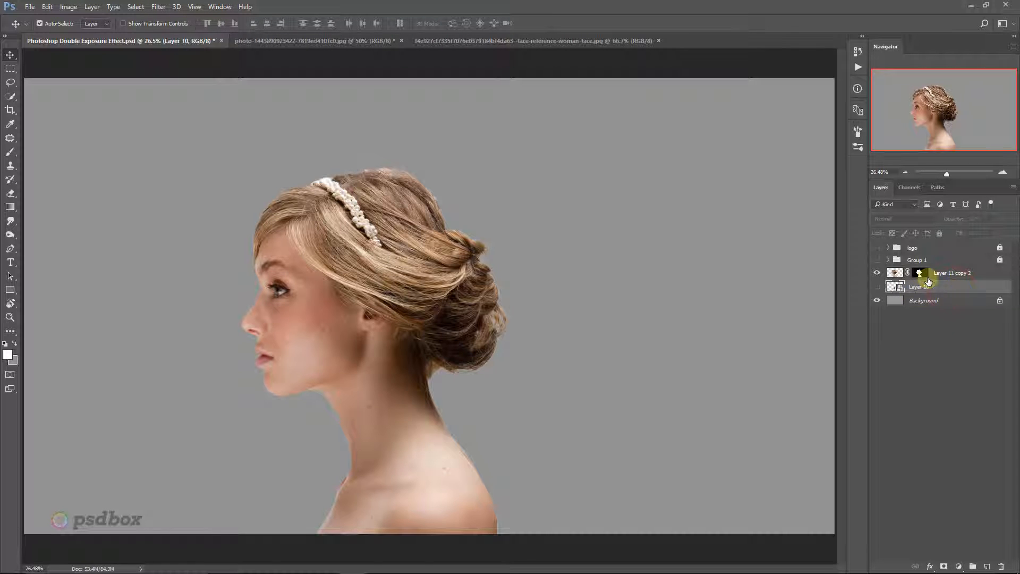
click(954, 273)
key(ctrl+j)
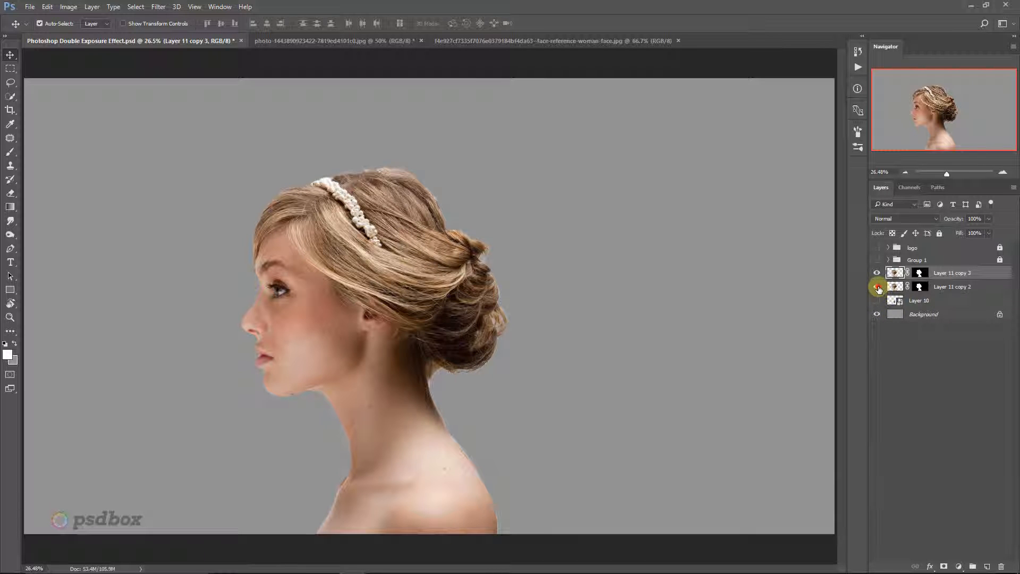
Hide Layer 11 copy 2, apply the layer mask of Layer 11 copy 3 and desaturate that layer
click(877, 287)
right_click(914, 276)
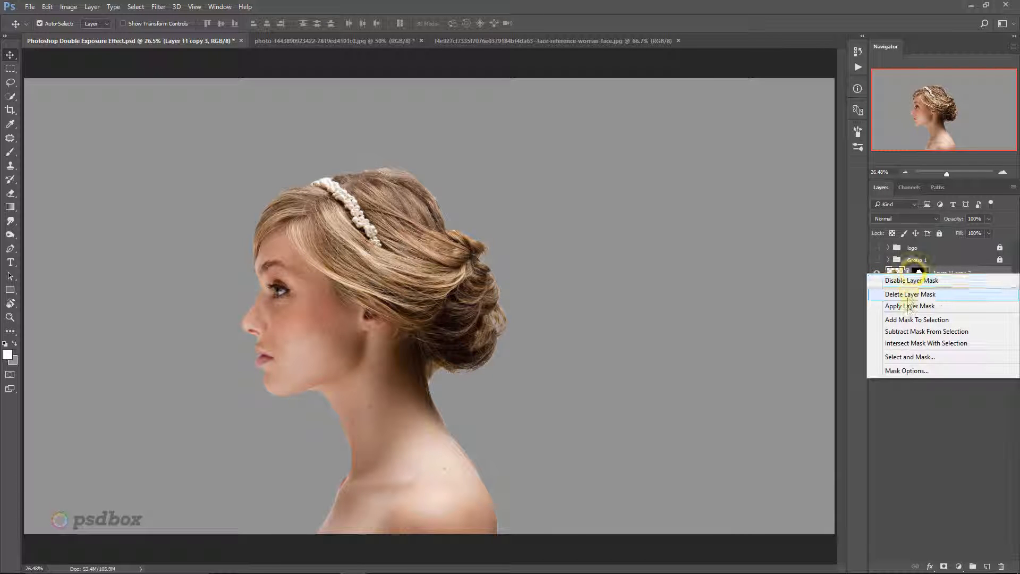
click(909, 302)
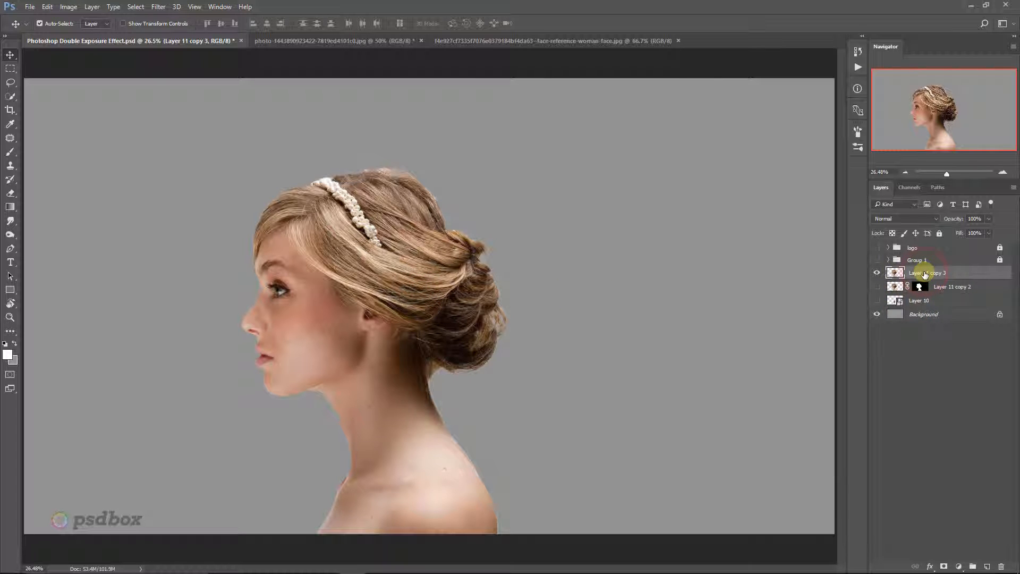
key(ctrl+shift+u)
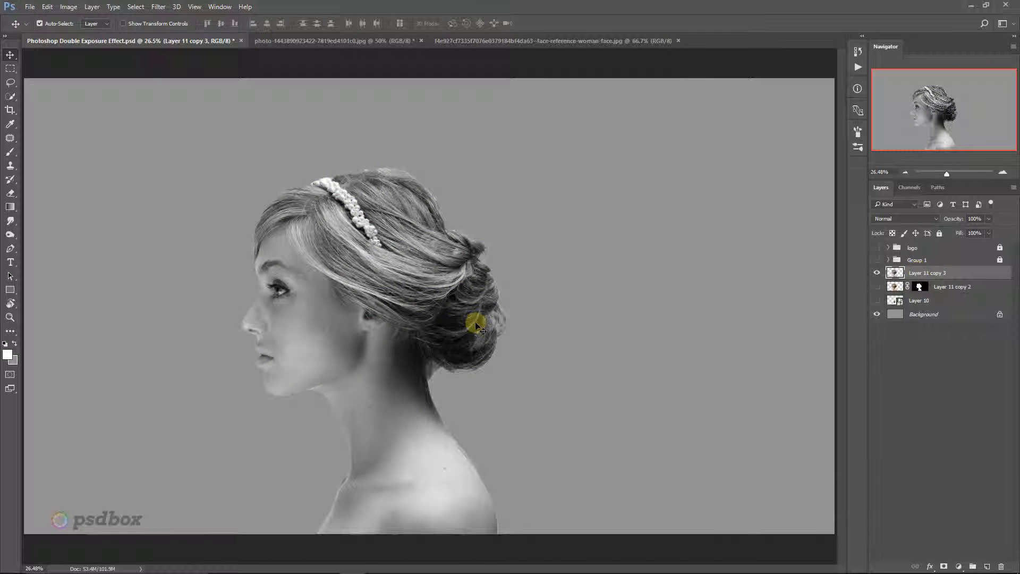
Copy the mountain photo from its open document into Photoshop Double Exposure Effect.psd, placing it over the woman's head
click(376, 40)
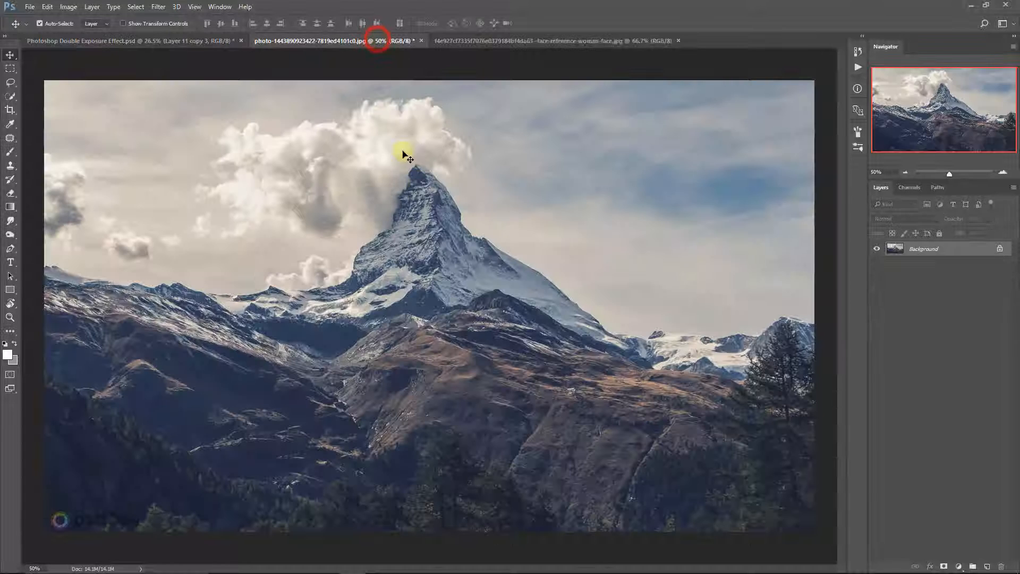
drag(376, 201, 330, 235)
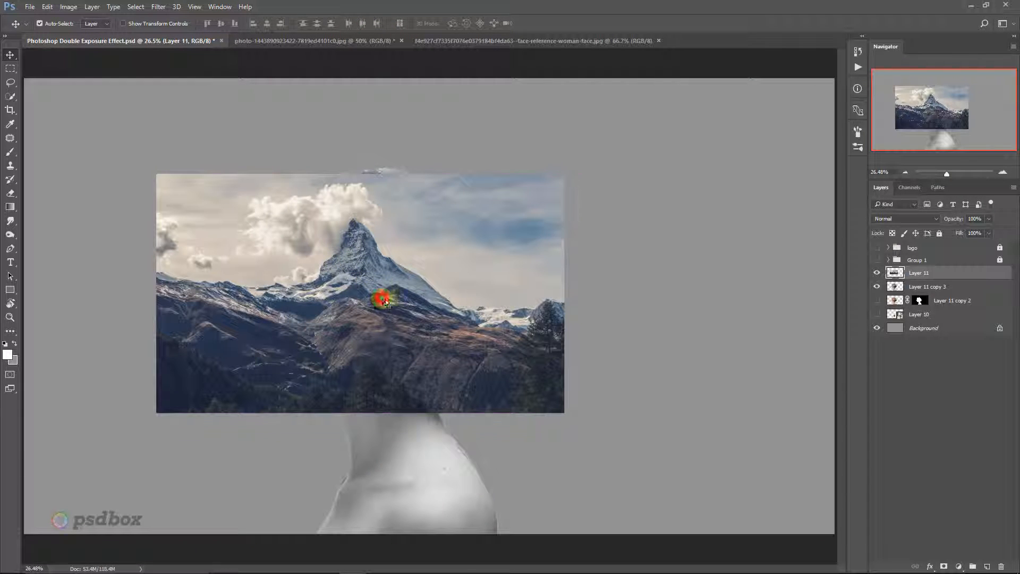
mouse_move(383, 299)
mouse_down()
mouse_move(413, 326)
mouse_move(391, 312)
mouse_up()
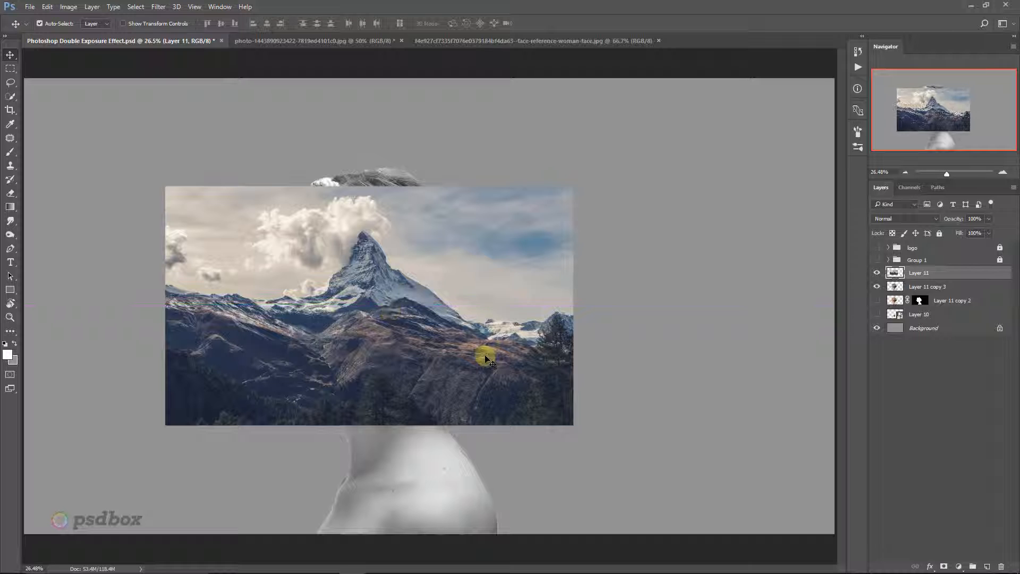
Flip the mountain layer horizontally, shift it slightly up and left, and set its opacity to 50%
key(ctrl+minus)
key(ctrl+minus)
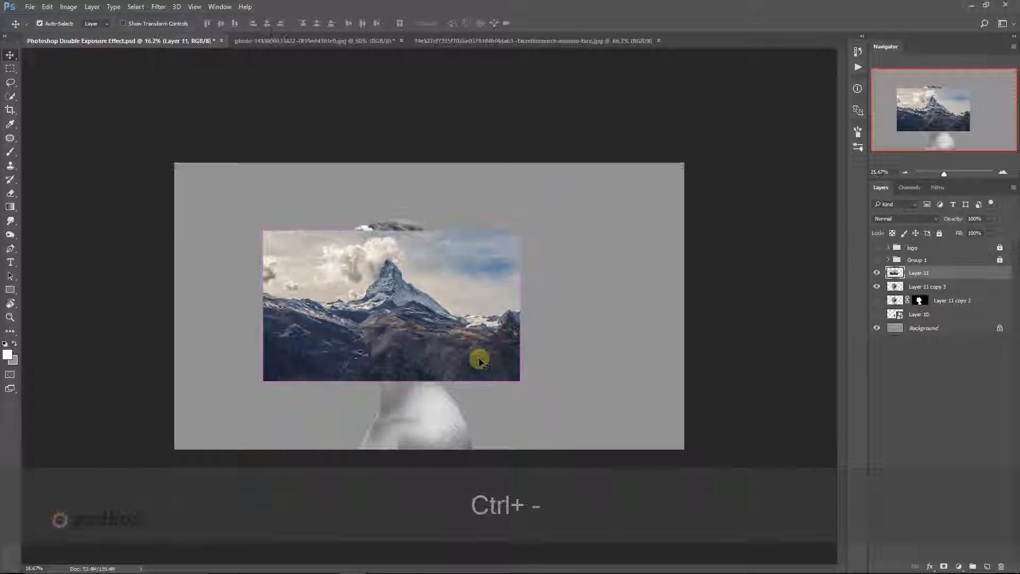
click(448, 346)
key(ctrl+t)
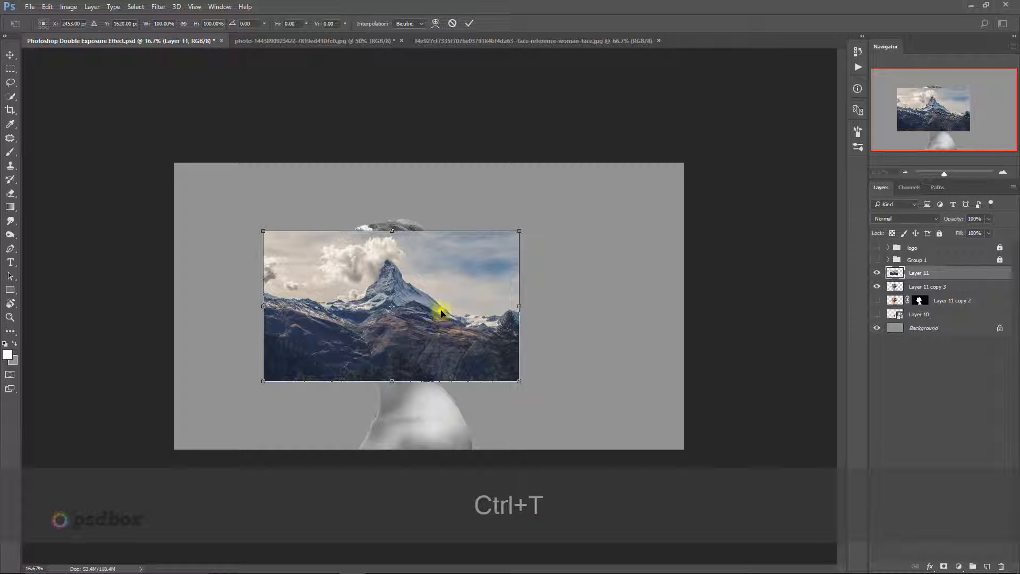
right_click(437, 303)
click(474, 464)
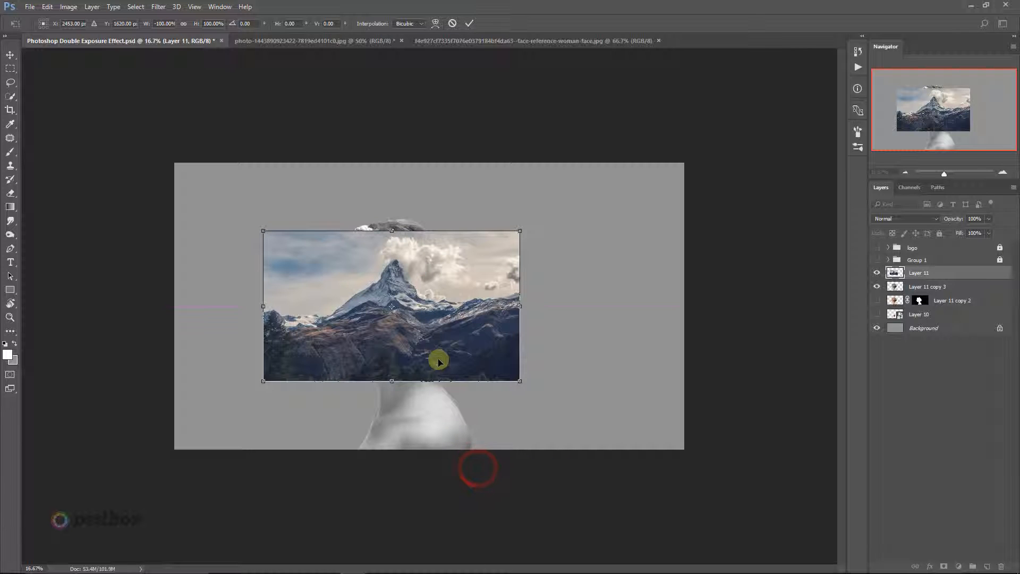
drag(437, 357, 419, 346)
key(Return)
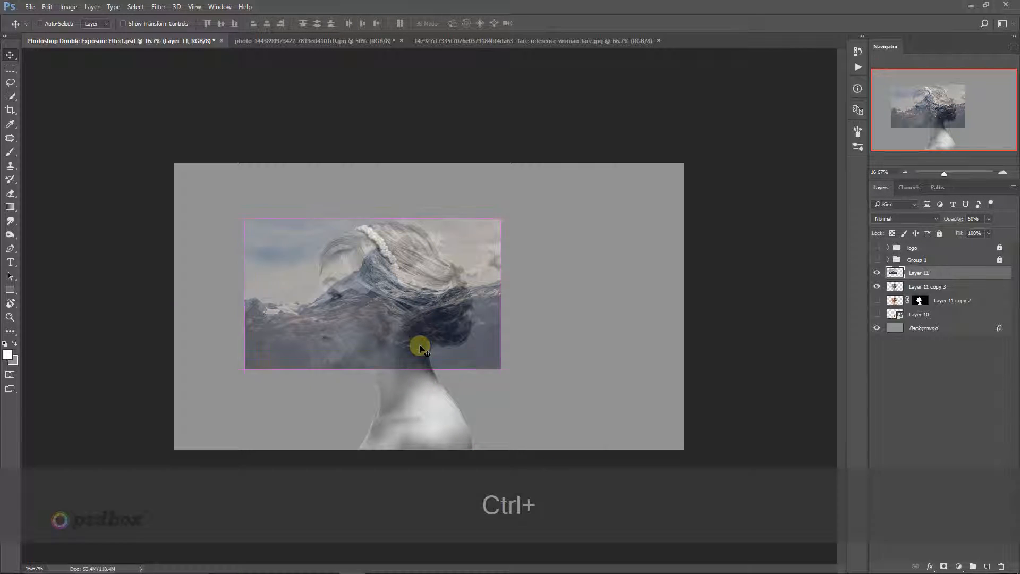
key(ctrl+t)
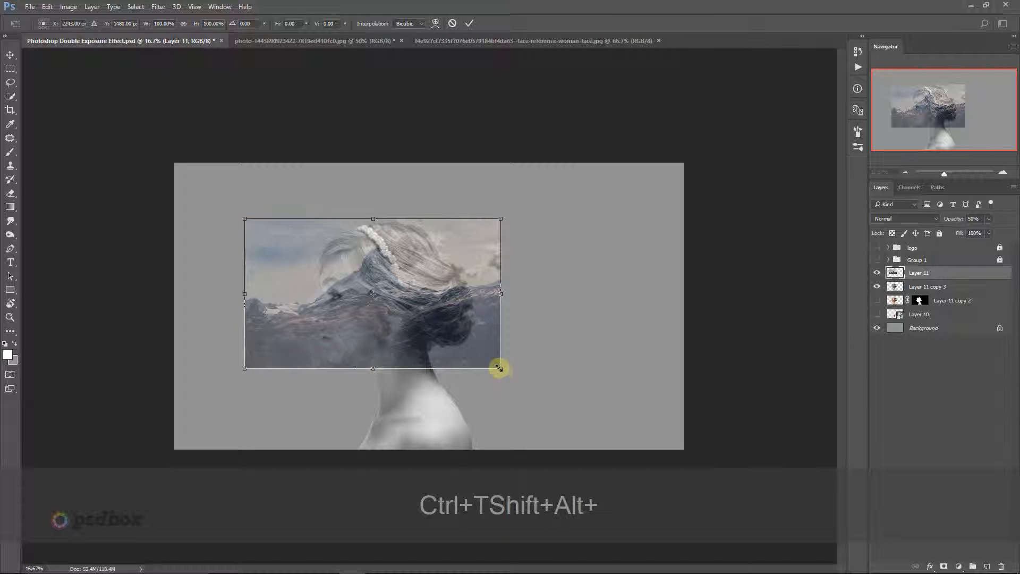
drag(499, 367, 574, 474)
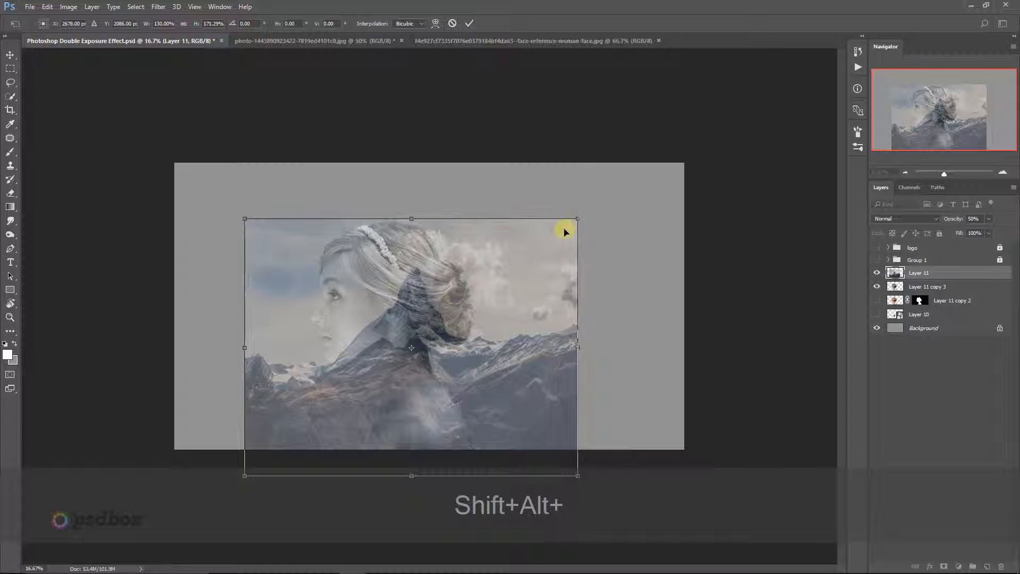
key(shift+alt+Return)
key(ctrl+alt+z)
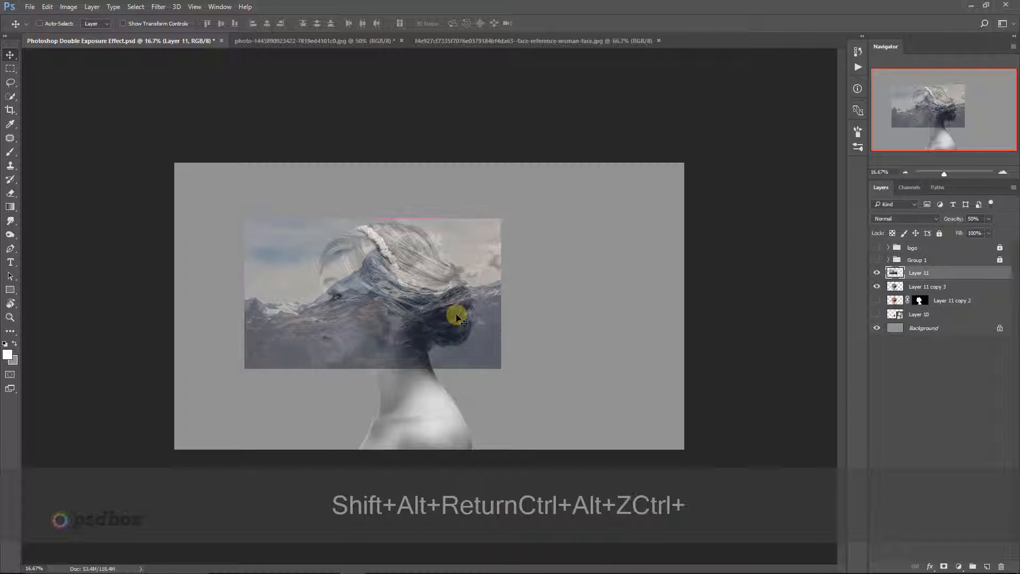
Enlarge the mountain layer proportionally to about 187% with Free Transform, aligning its peak with the woman's head
key(ctrl+t)
drag(500, 367, 579, 464)
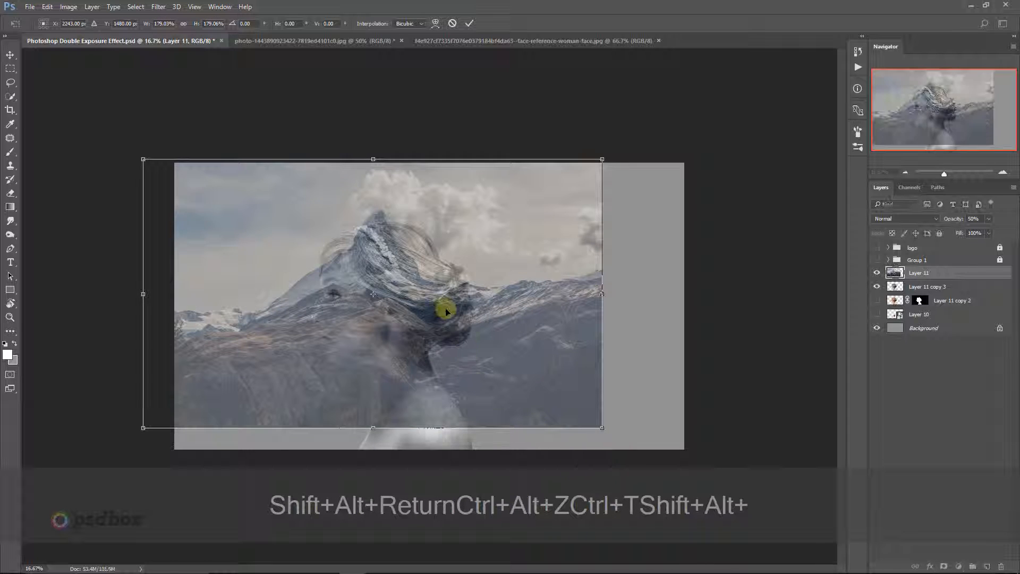
drag(446, 311, 413, 331)
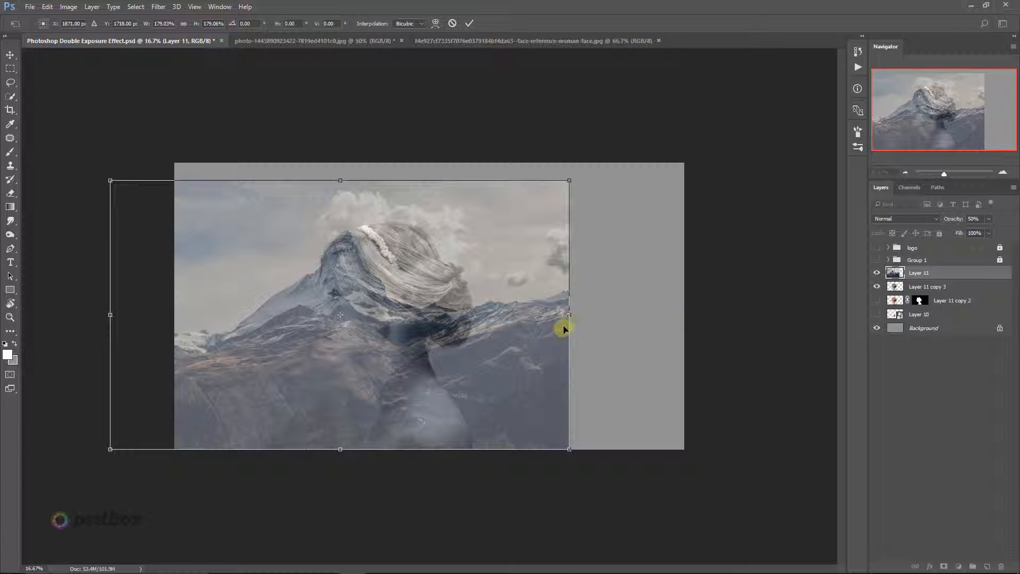
mouse_move(571, 181)
mouse_down()
mouse_move(583, 170)
mouse_move(577, 187)
mouse_up()
drag(470, 345, 485, 350)
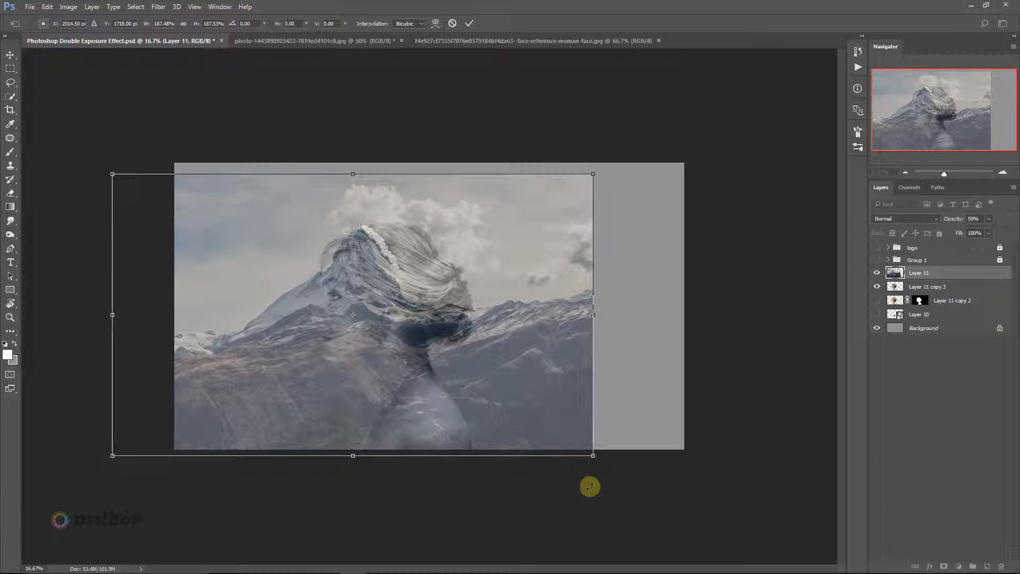
Rotate the mountain about -6.2°, enlarge it to about 207%, fit its peak to the forehead, and apply the transform
drag(590, 487, 546, 421)
drag(609, 431, 632, 441)
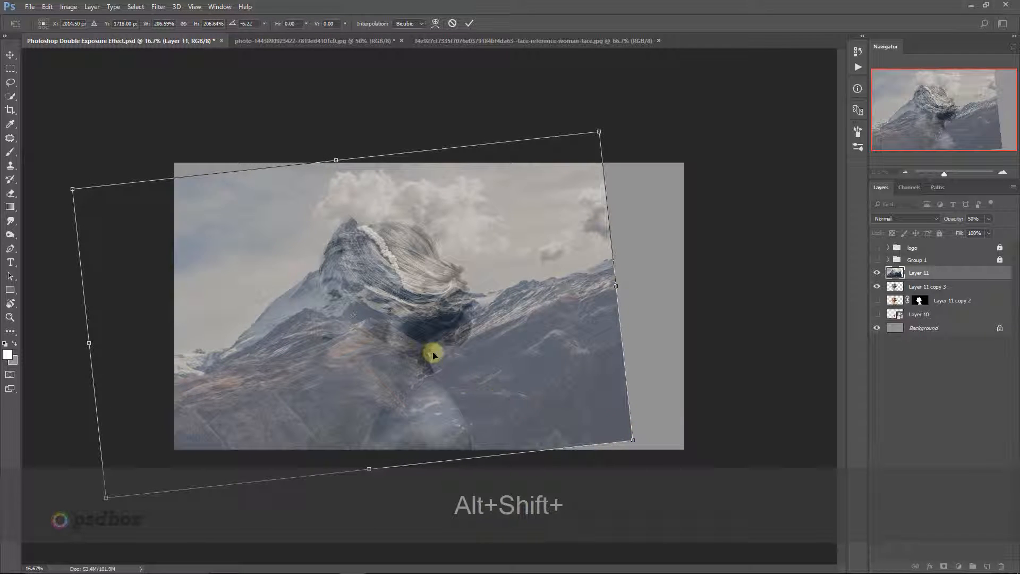
drag(410, 309, 407, 319)
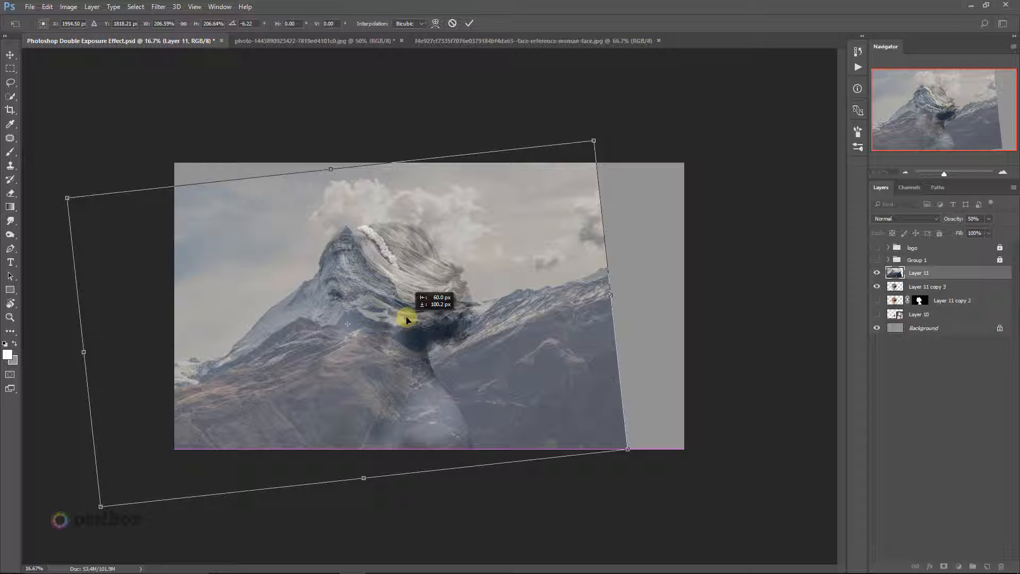
drag(407, 319, 408, 319)
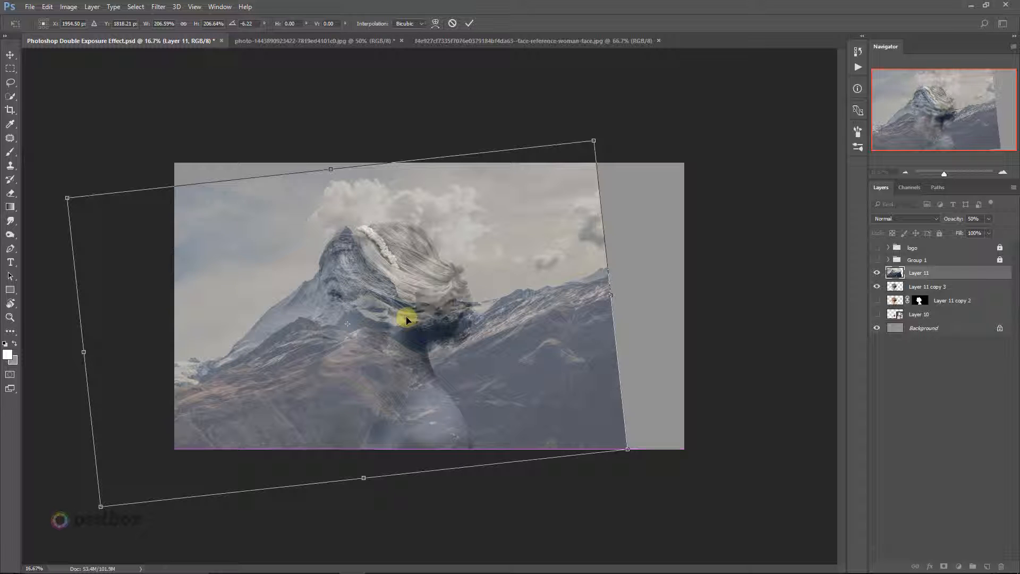
key(Return)
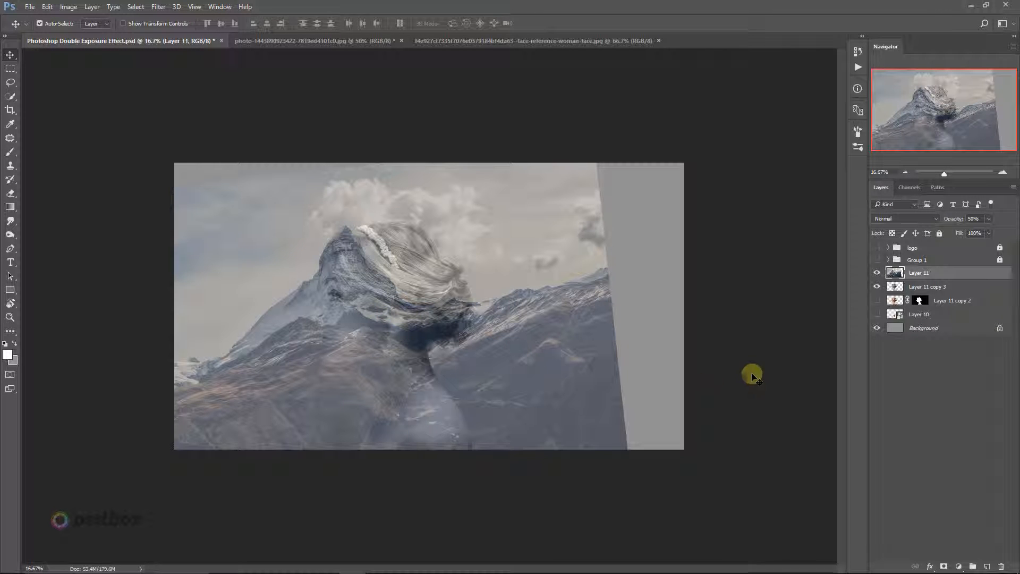
drag(952, 219, 1007, 220)
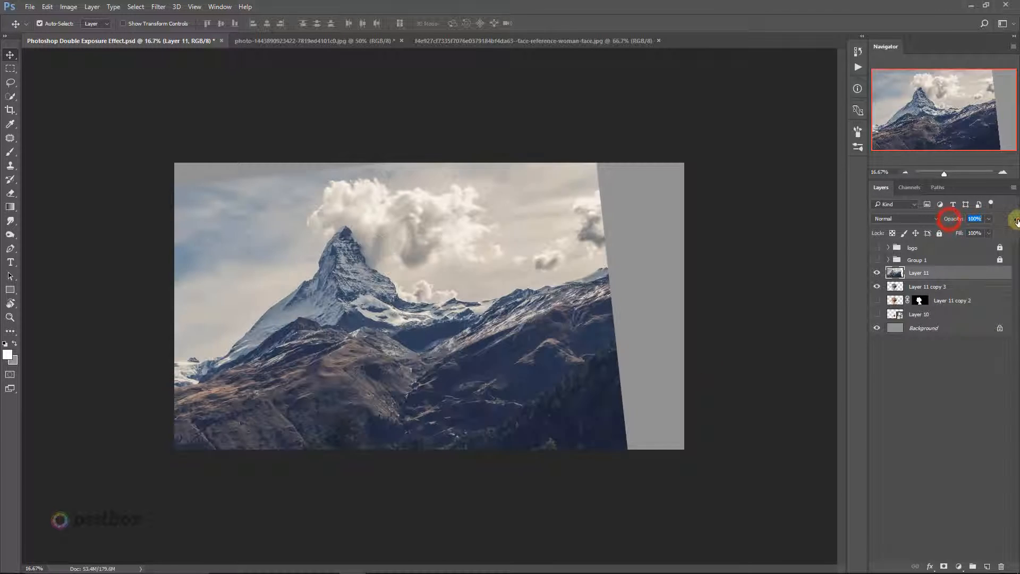
ctrl+click(896, 287)
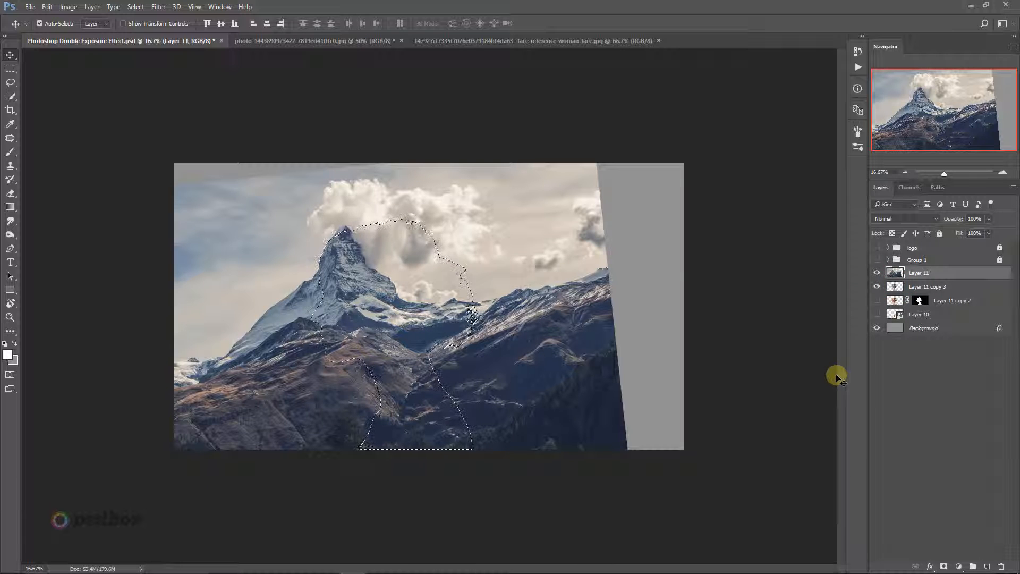
key(ctrl+d)
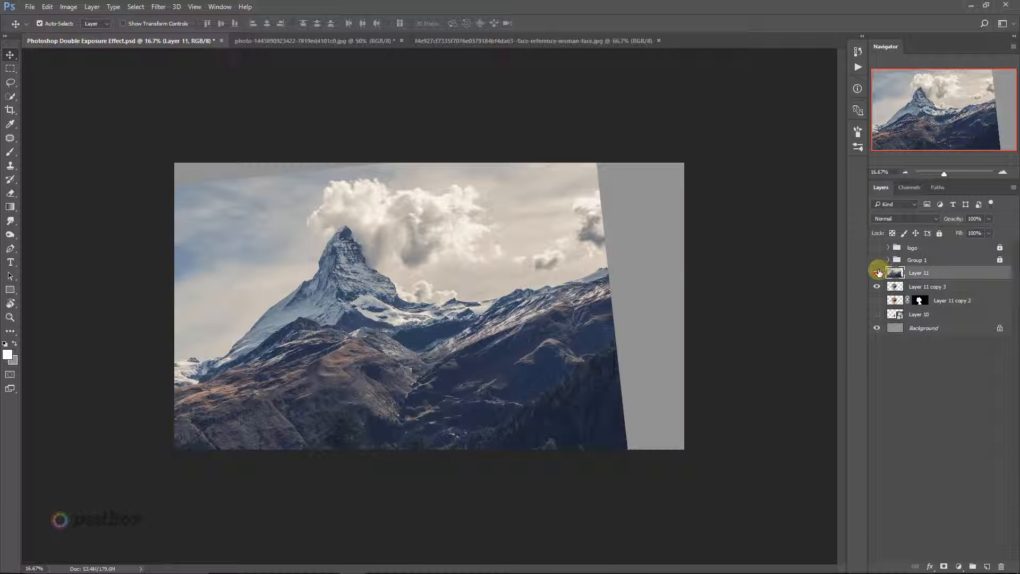
With the mountain layer hidden, transform both woman layers together, moving them toward the canvas centre and scaling to about 88%
click(877, 273)
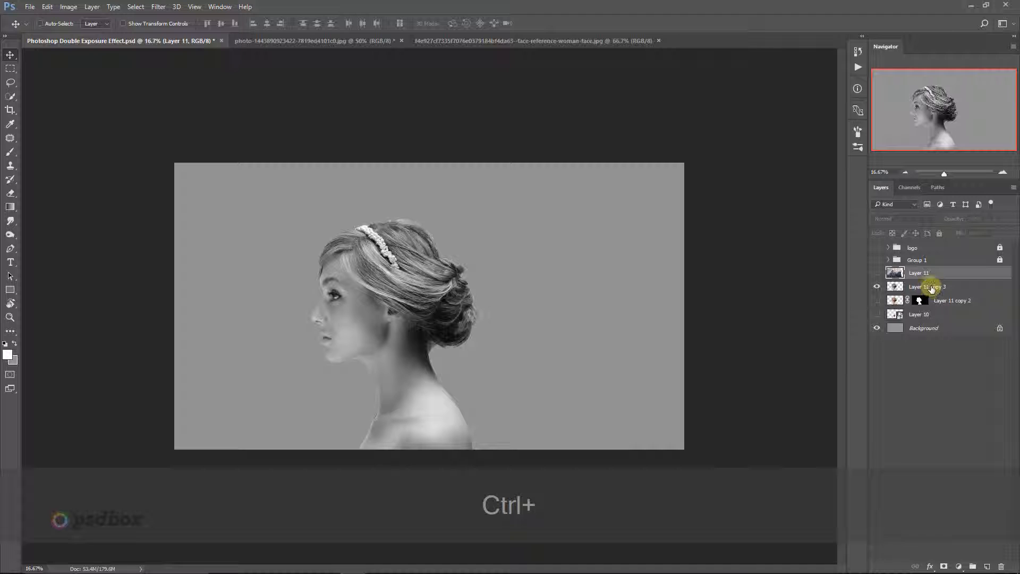
ctrl+click(931, 288)
ctrl+click(942, 301)
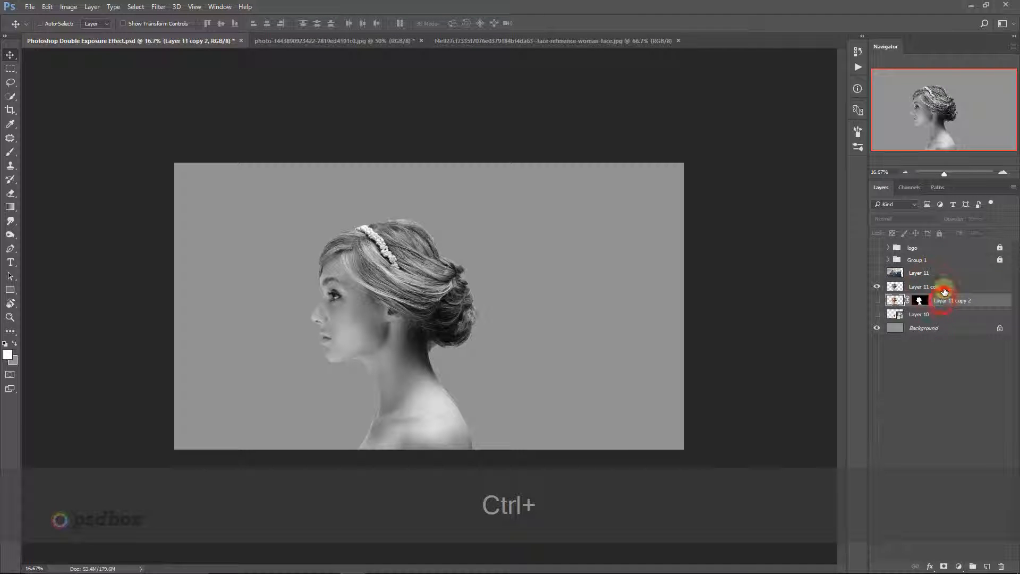
key(ctrl+t)
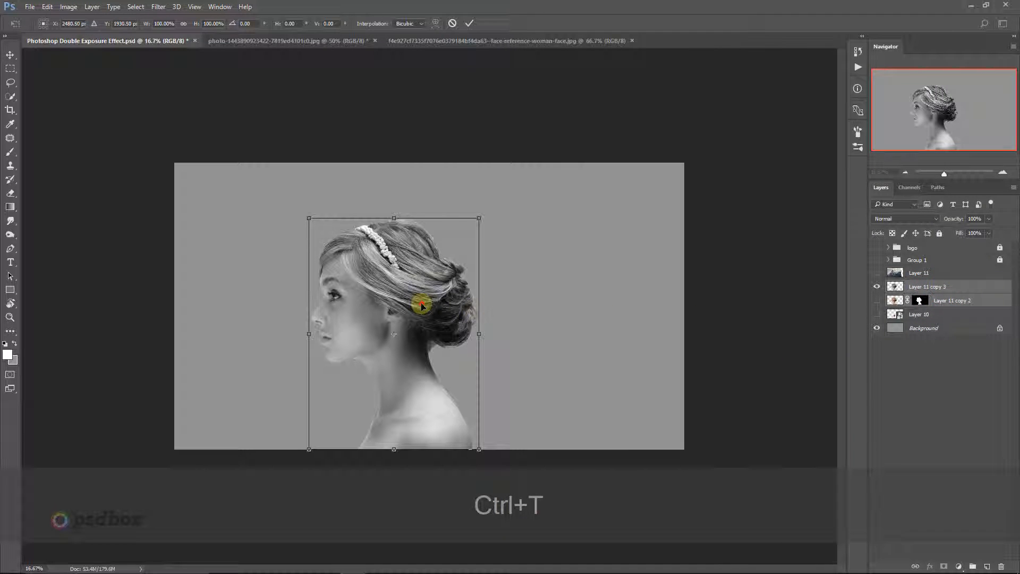
drag(422, 303, 455, 307)
drag(515, 218, 504, 231)
drag(471, 277, 473, 292)
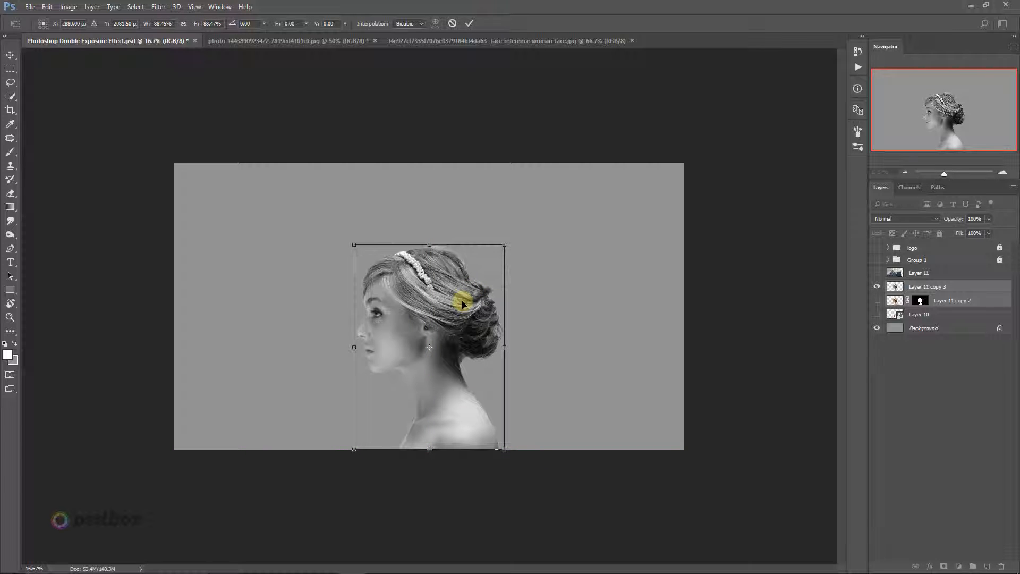
Enlarge both woman layers to about 103%, let them extend past the canvas's lower edge, and apply the transform
drag(462, 303, 456, 320)
mouse_move(498, 262)
mouse_down()
mouse_move(518, 252)
mouse_move(511, 246)
mouse_up()
drag(470, 308, 478, 293)
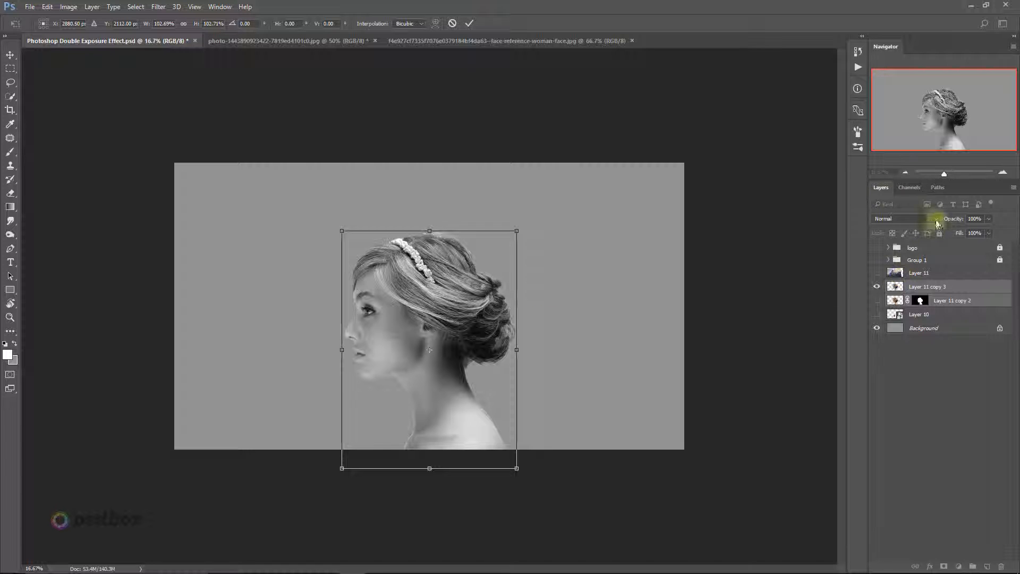
click(469, 23)
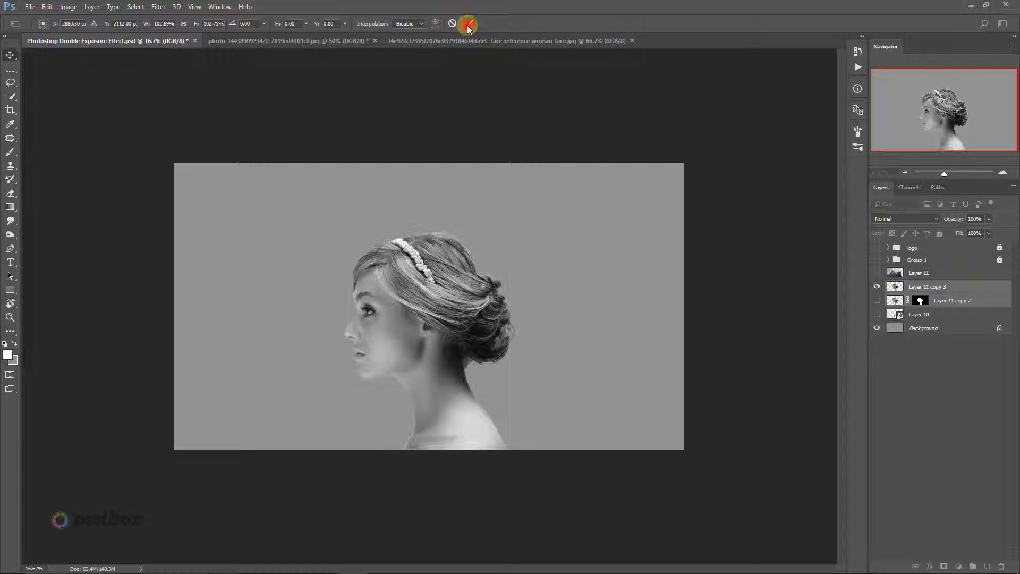
Show the mountain layer at 50% opacity and move it so the peak lines up with the woman's forehead again
click(877, 273)
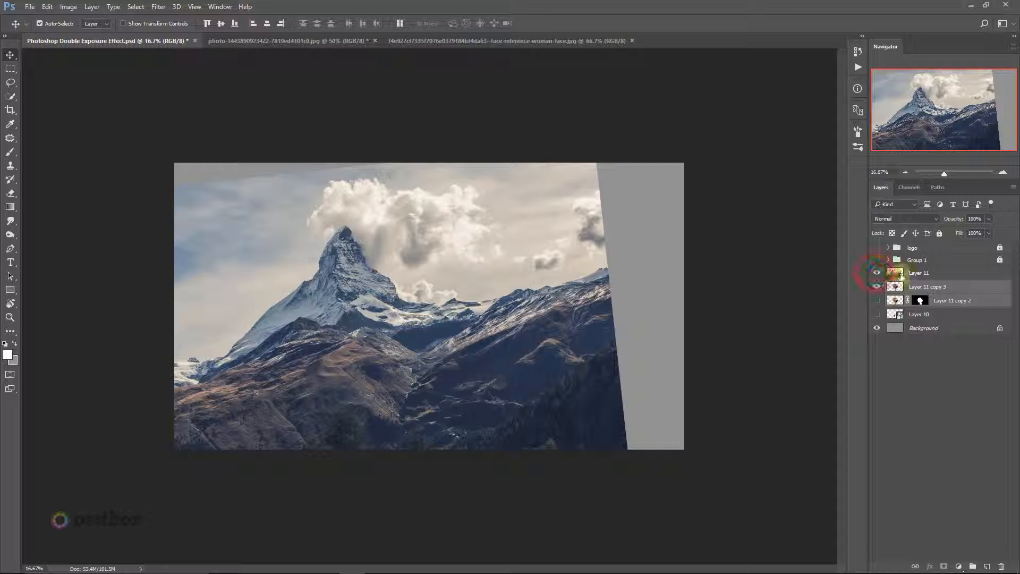
click(947, 272)
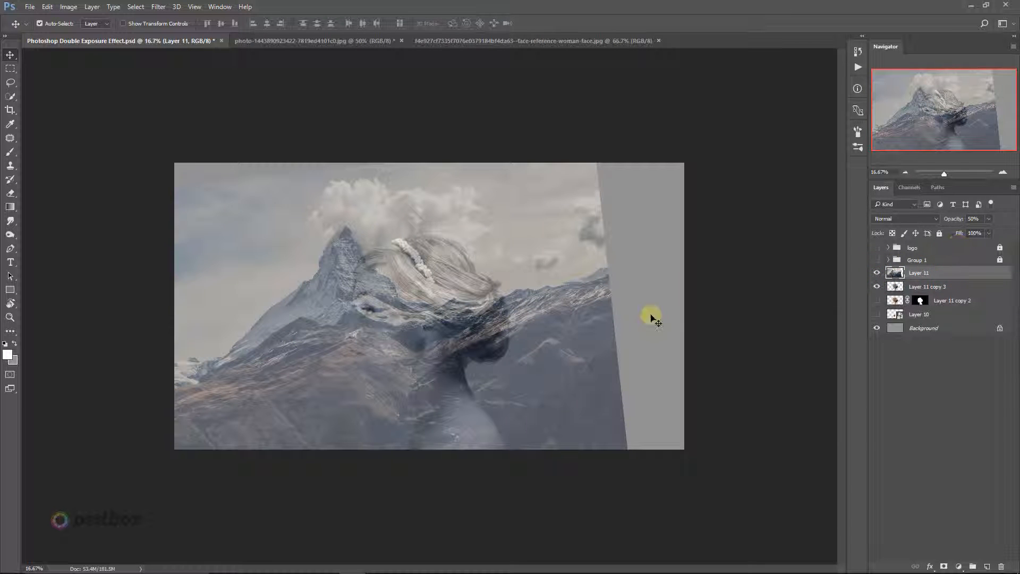
drag(456, 319, 481, 332)
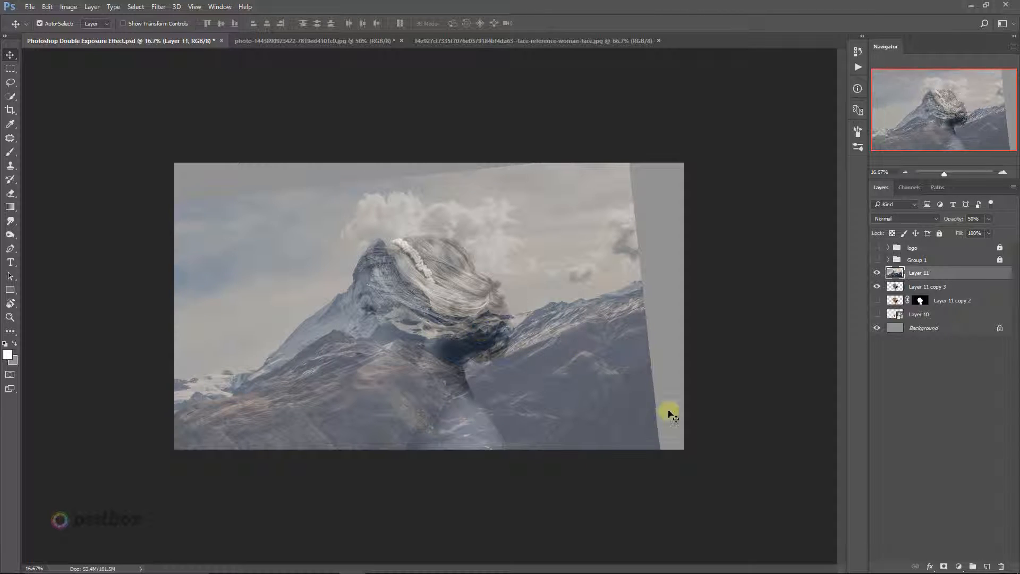
Load the woman's outline from Layer 11 copy 3 as a selection and add it as a layer mask to the mountain layer
click(897, 287)
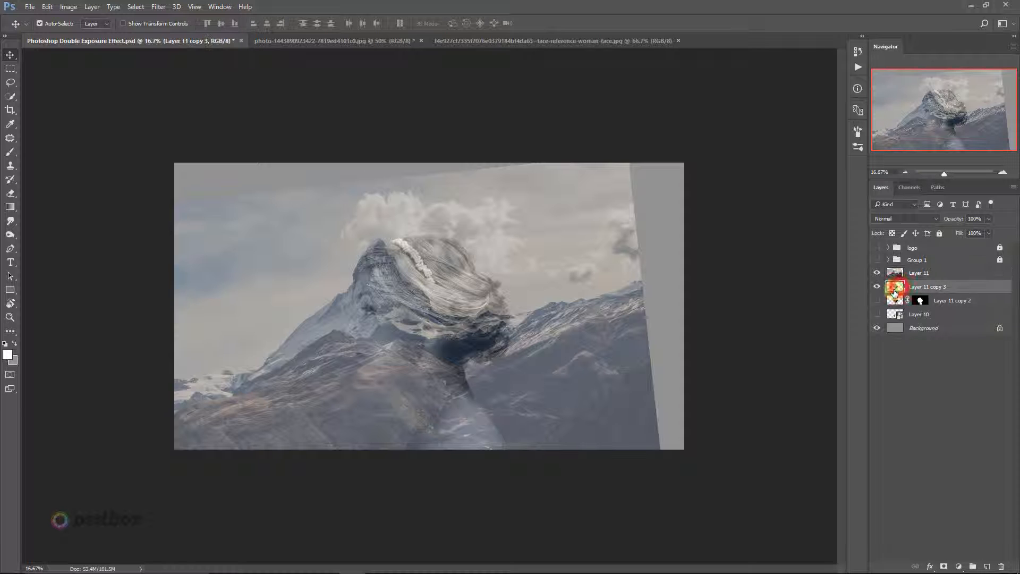
ctrl+click(895, 287)
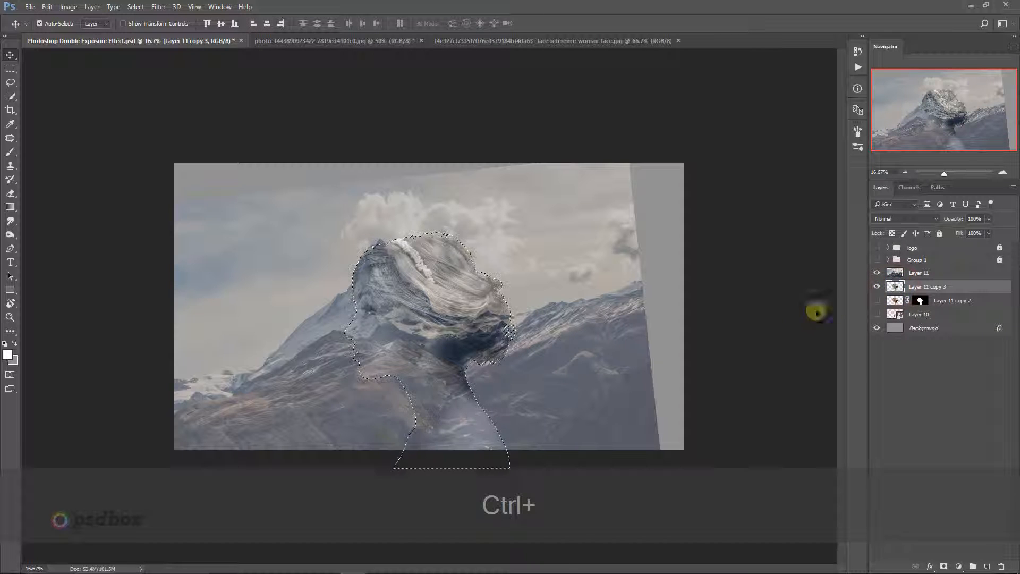
click(922, 272)
click(946, 565)
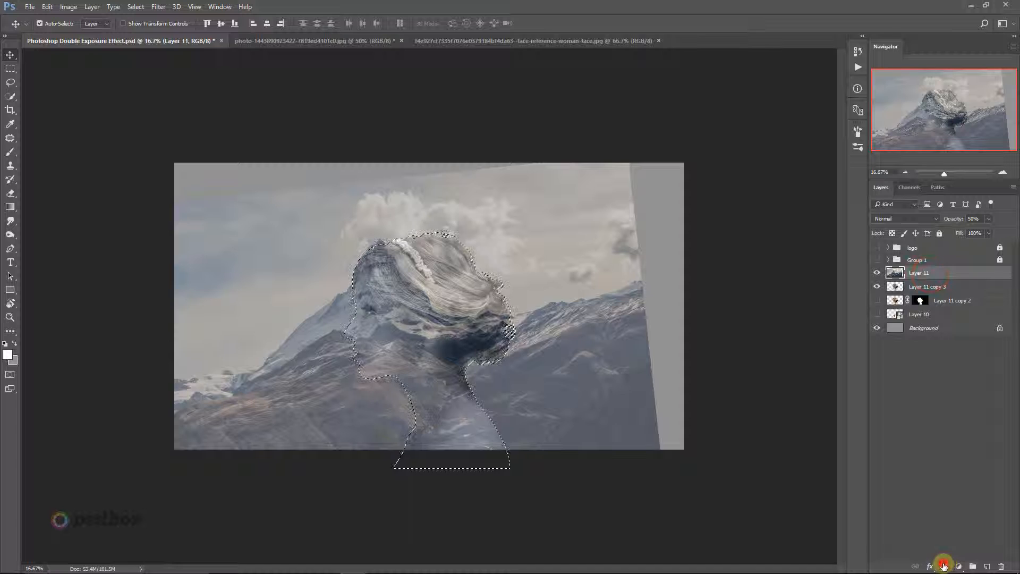
Set the masked mountain layer (Layer 11) to 100% opacity
ctrl+click(442, 337)
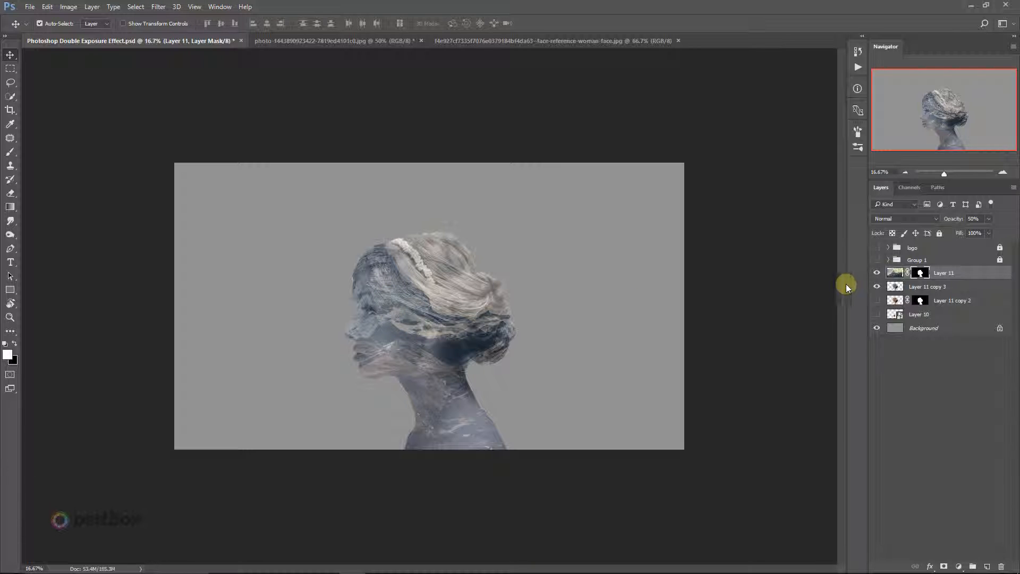
click(942, 272)
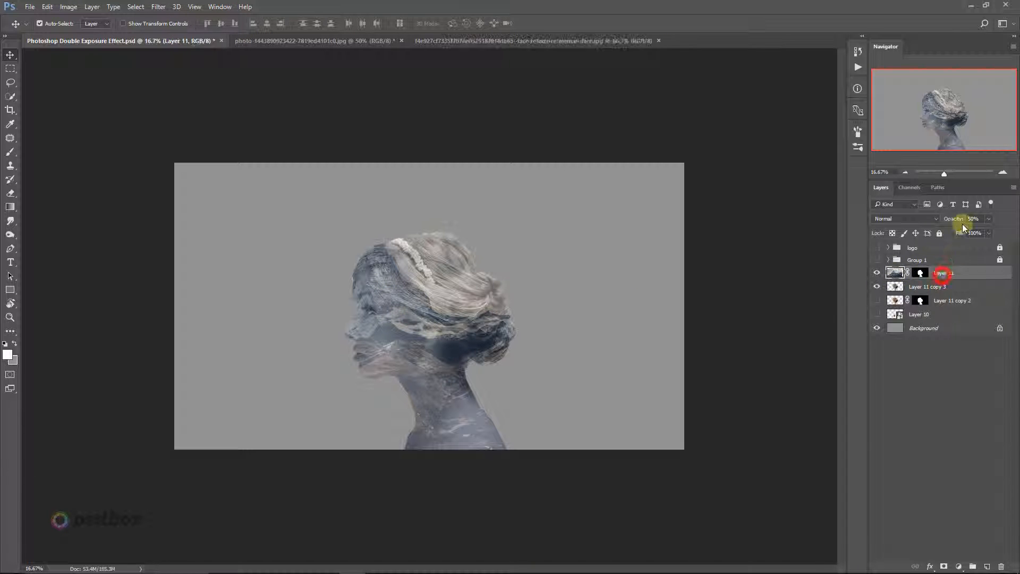
drag(953, 221, 1006, 221)
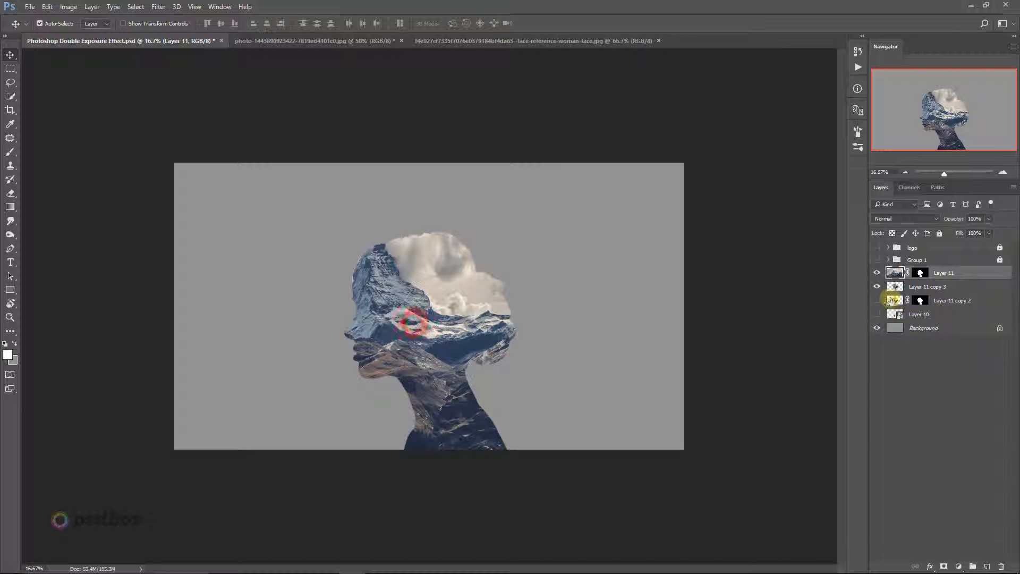
Unlink the mask from the mountain image on Layer 11 and adjust the photo's position inside the woman's silhouette
click(908, 273)
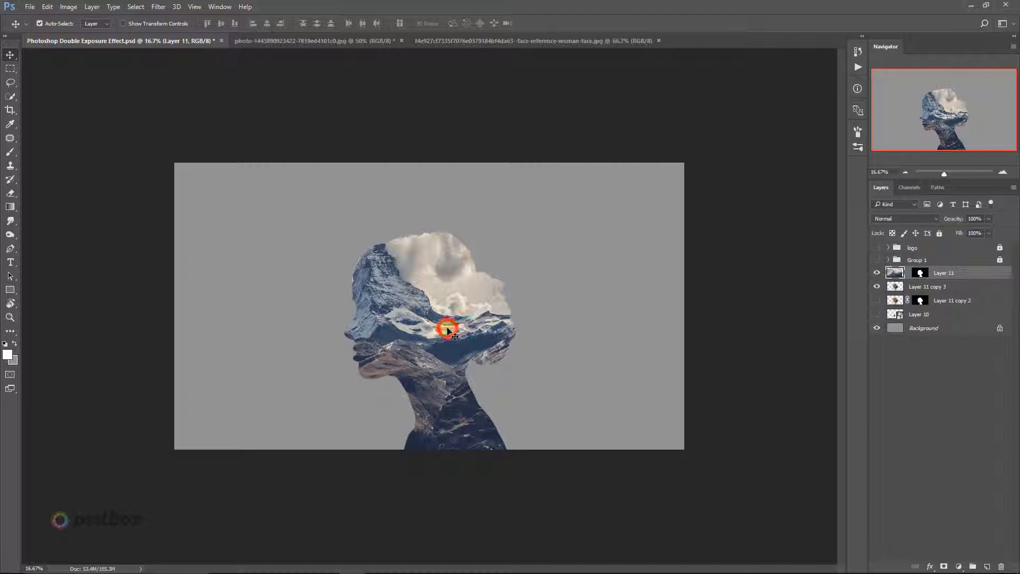
drag(431, 330, 375, 321)
key(ctrl+equal)
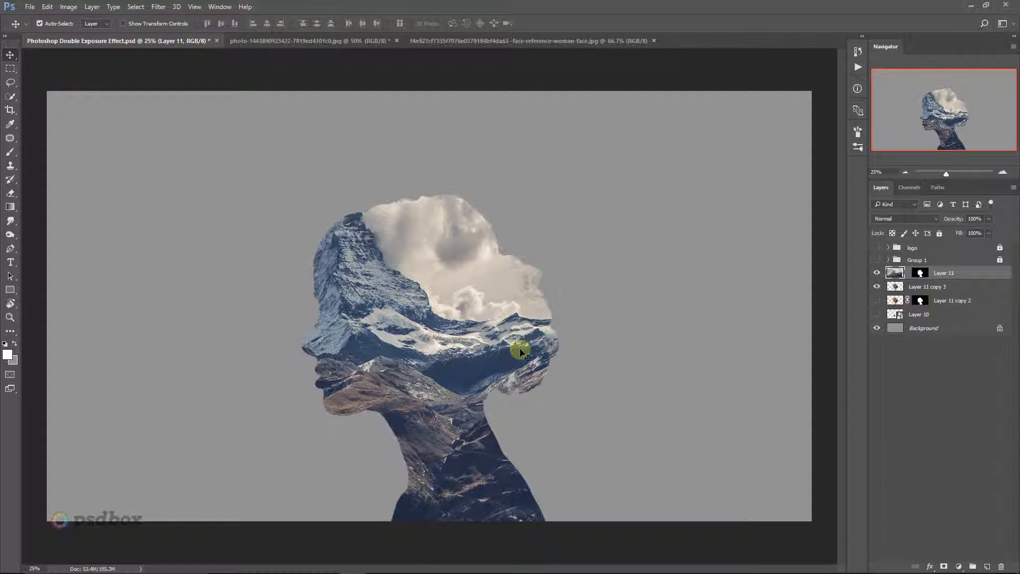
Duplicate Layer 11 copy 3 directly above the mountain layer and set the duplicate's blend mode to Lighten
click(933, 286)
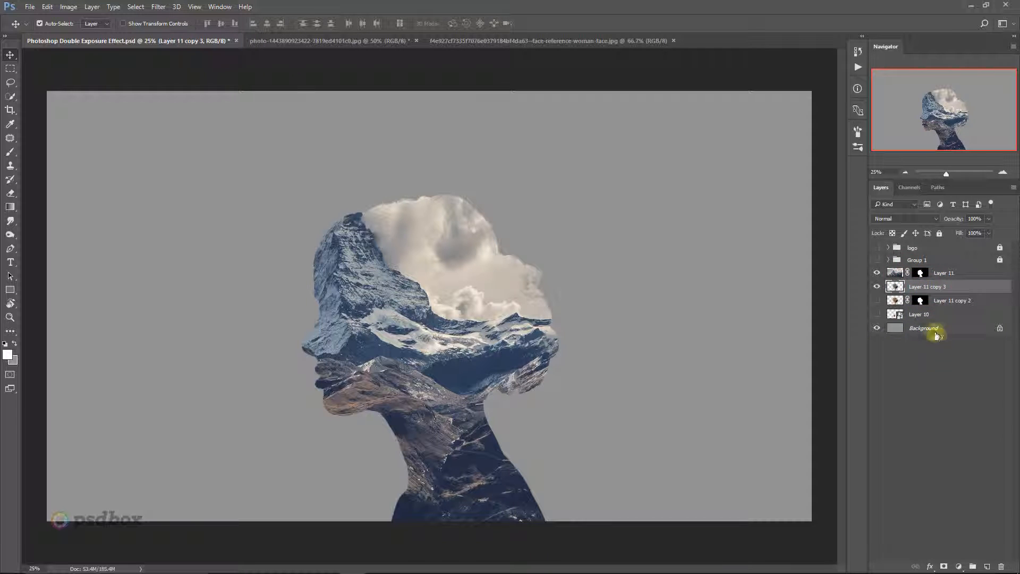
click(943, 274)
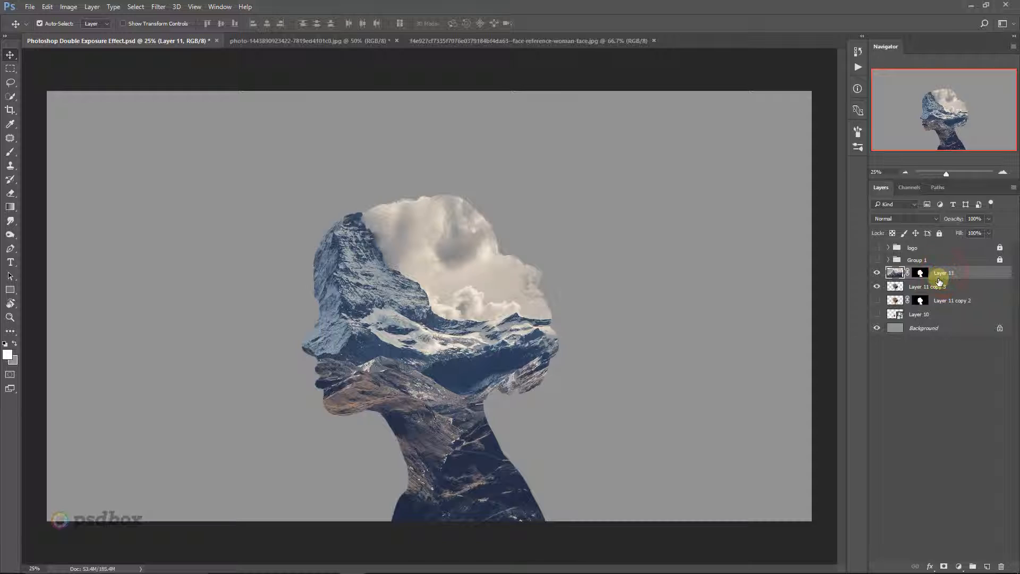
click(931, 287)
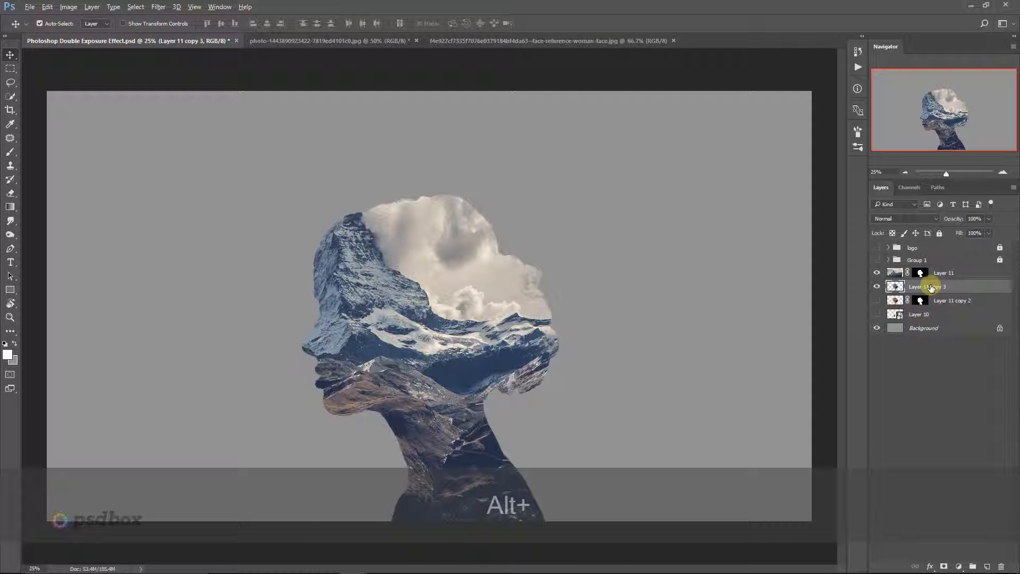
drag(932, 287, 932, 271)
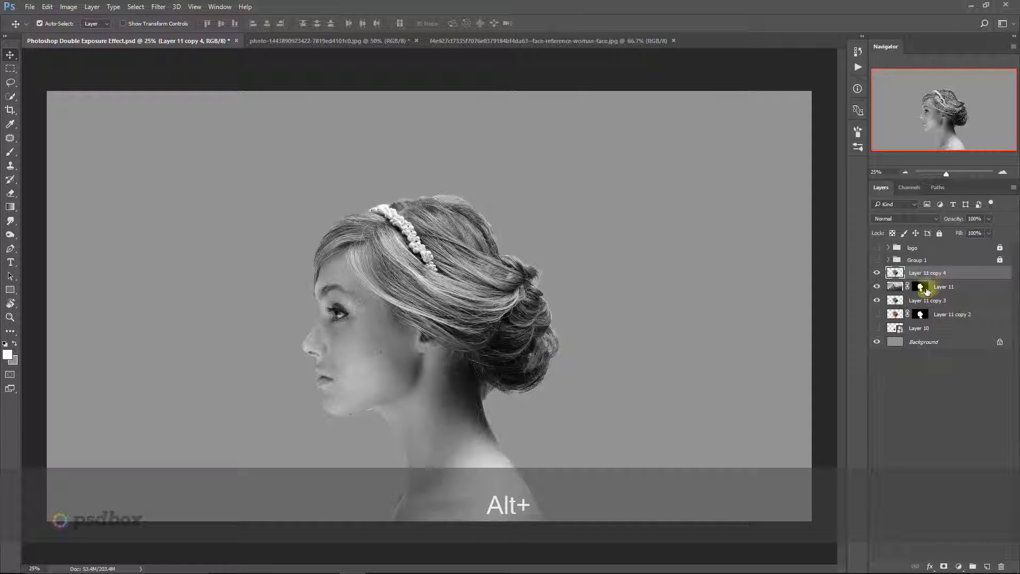
click(928, 274)
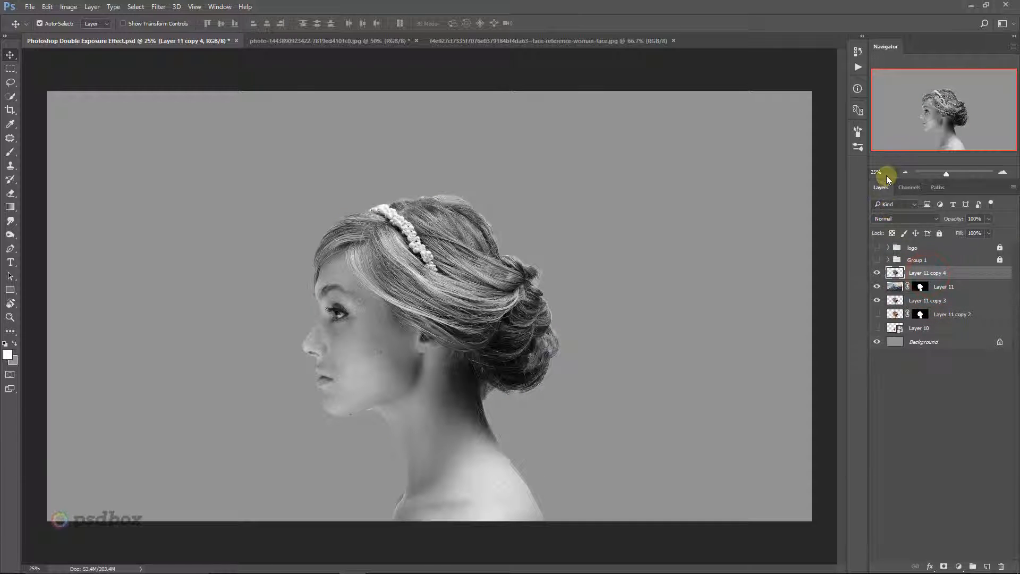
click(890, 219)
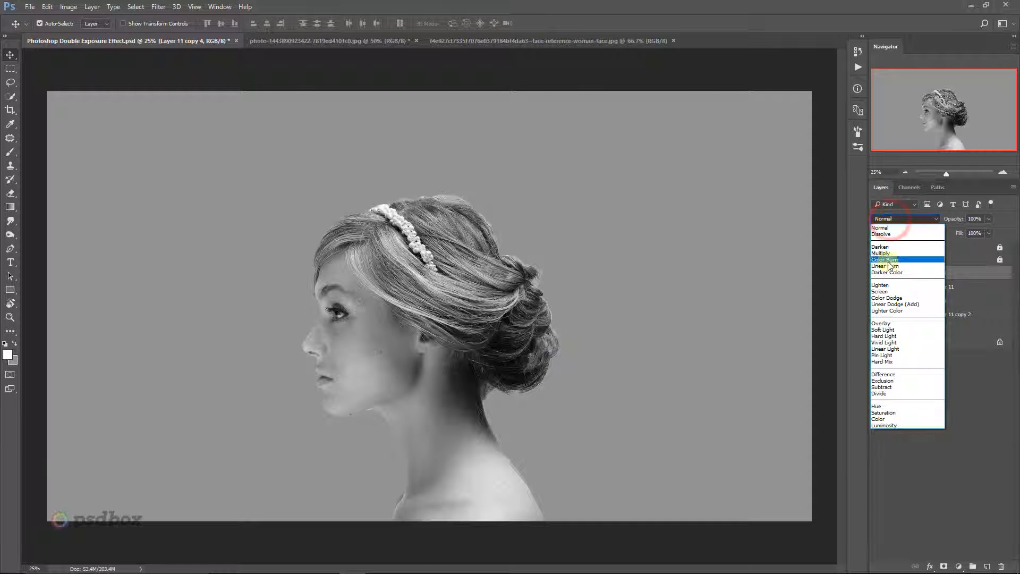
click(882, 285)
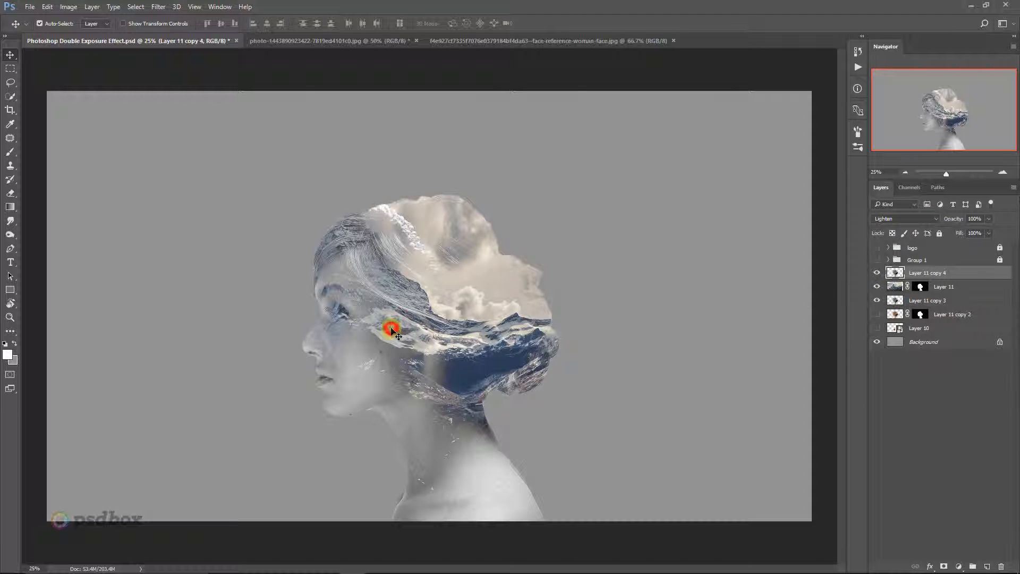
Reduce the opacity of the Lighten-blended woman layer, Layer 11 copy 4, to 50%
click(922, 302)
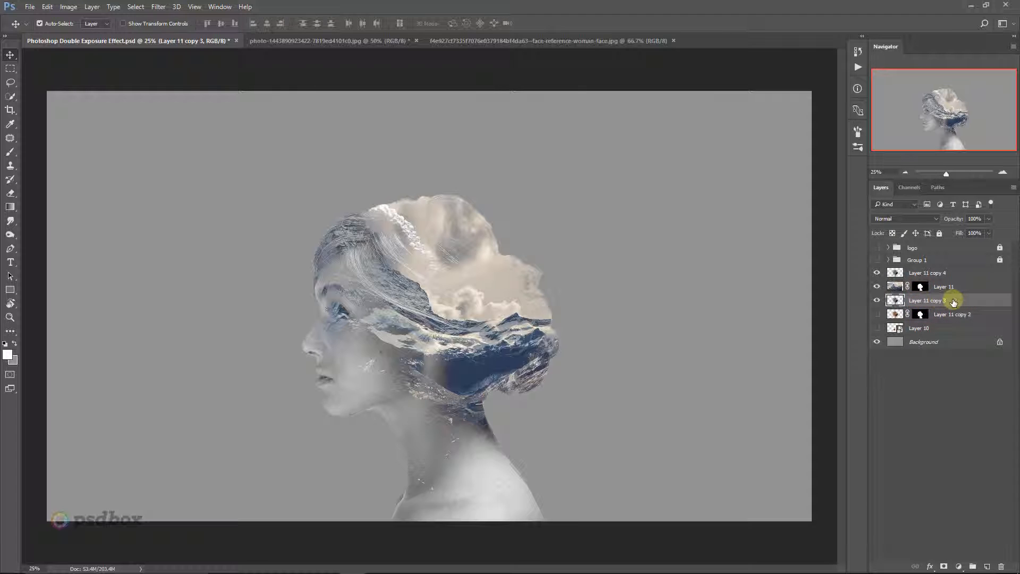
click(921, 272)
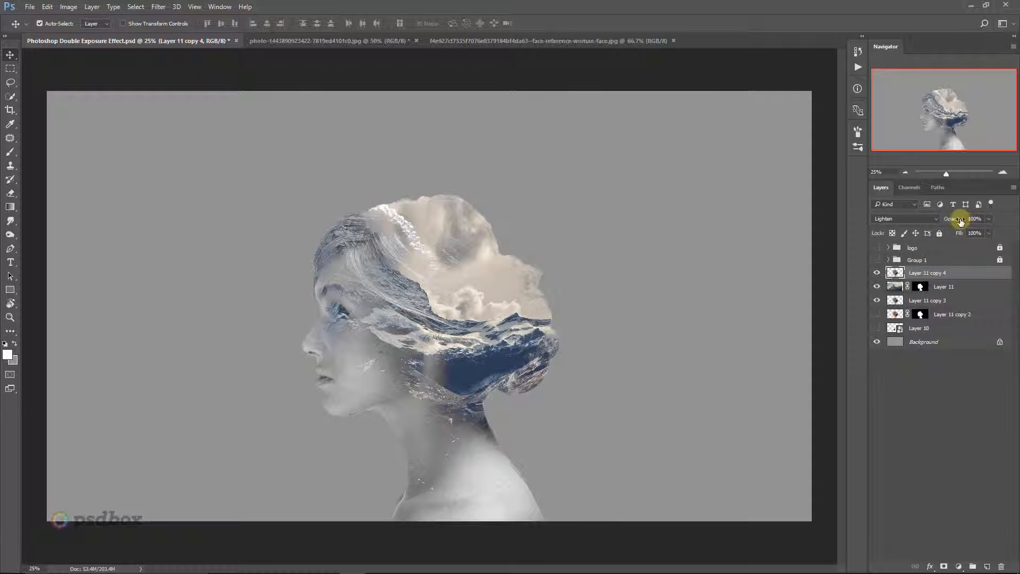
drag(950, 222, 939, 235)
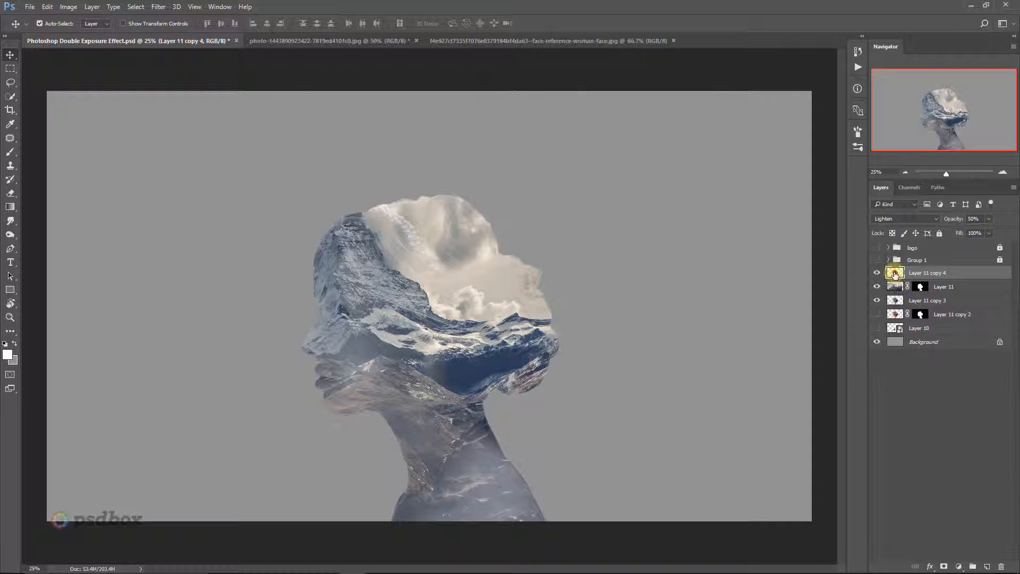
Add a white layer mask to Layer 11 copy 4 and set the Brush tool's opacity to 40%
click(931, 273)
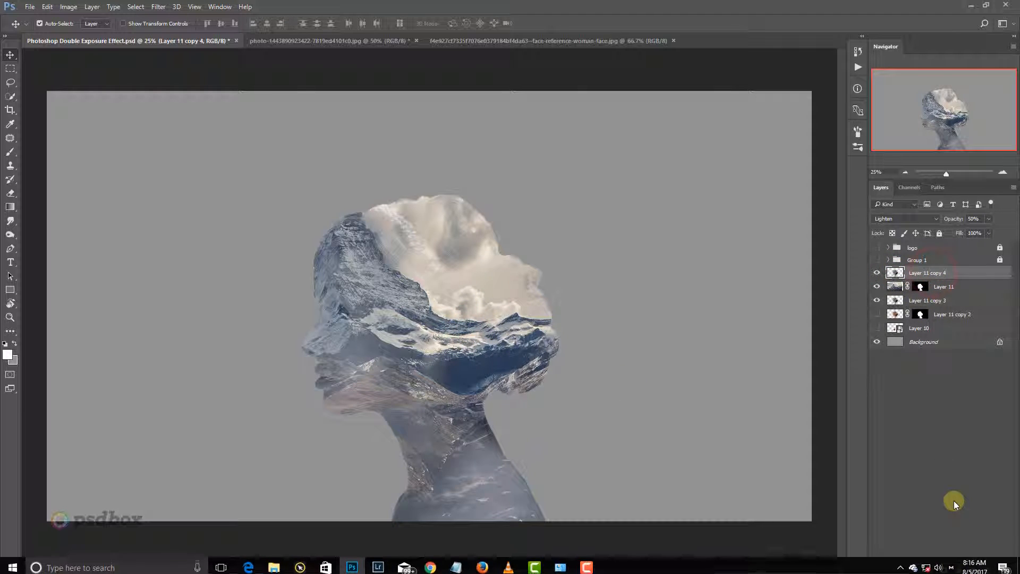
click(944, 566)
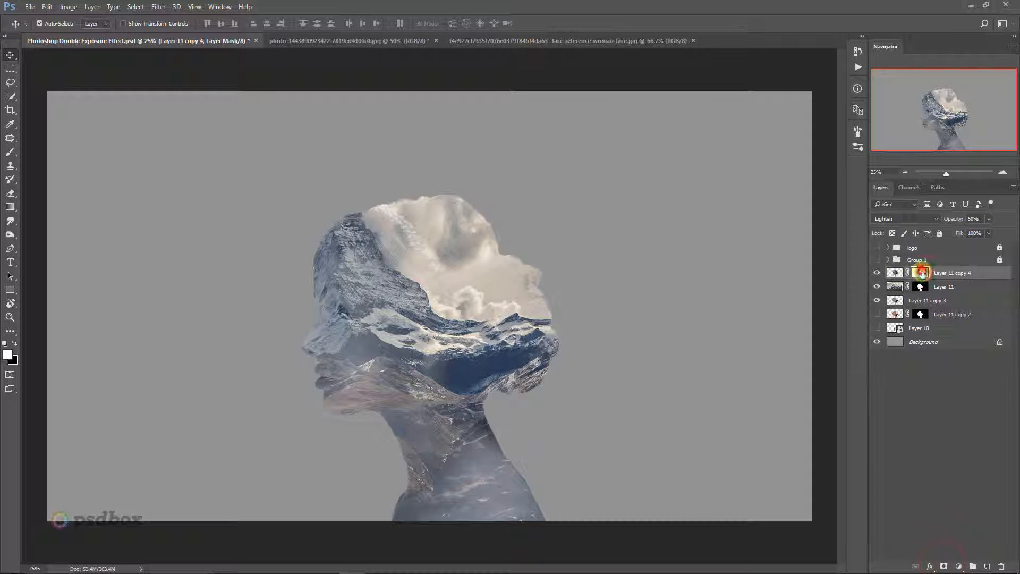
key(b)
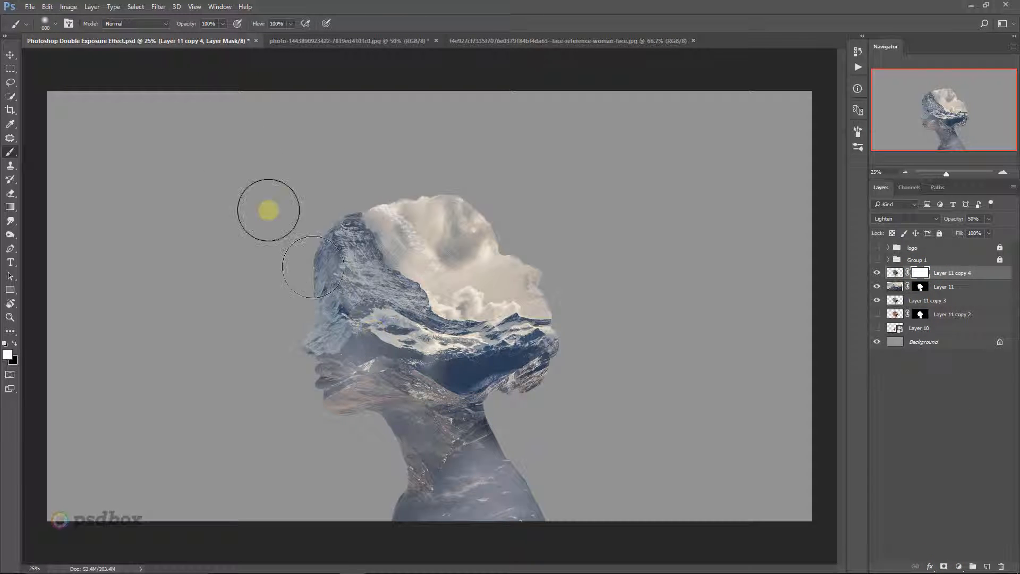
key(bracketright)
key(bracketright)
drag(194, 24, 192, 26)
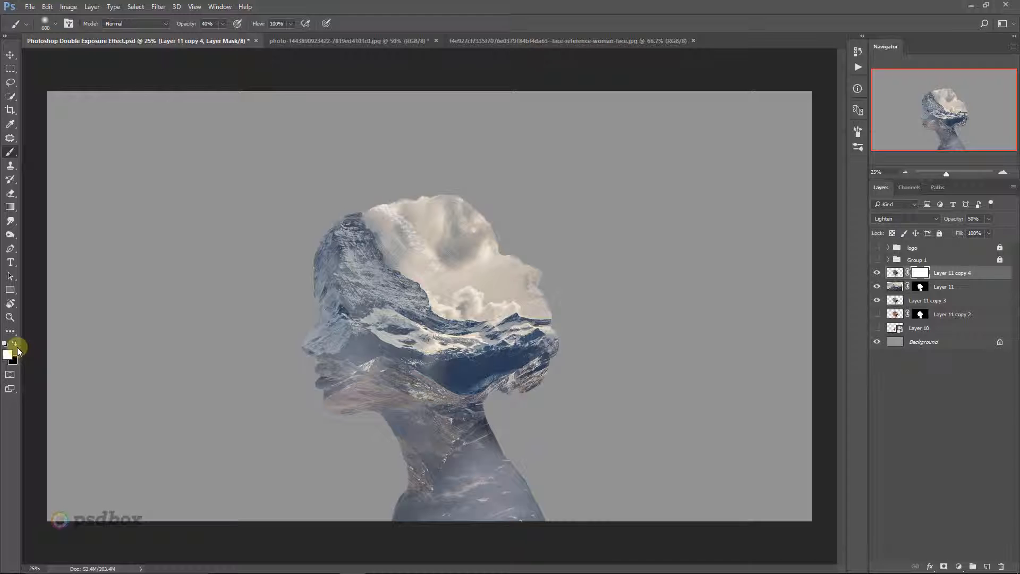
Paint with black on the Layer 11 copy 4 mask over the hair, side of the head and neck to bring out the mountain
click(424, 341)
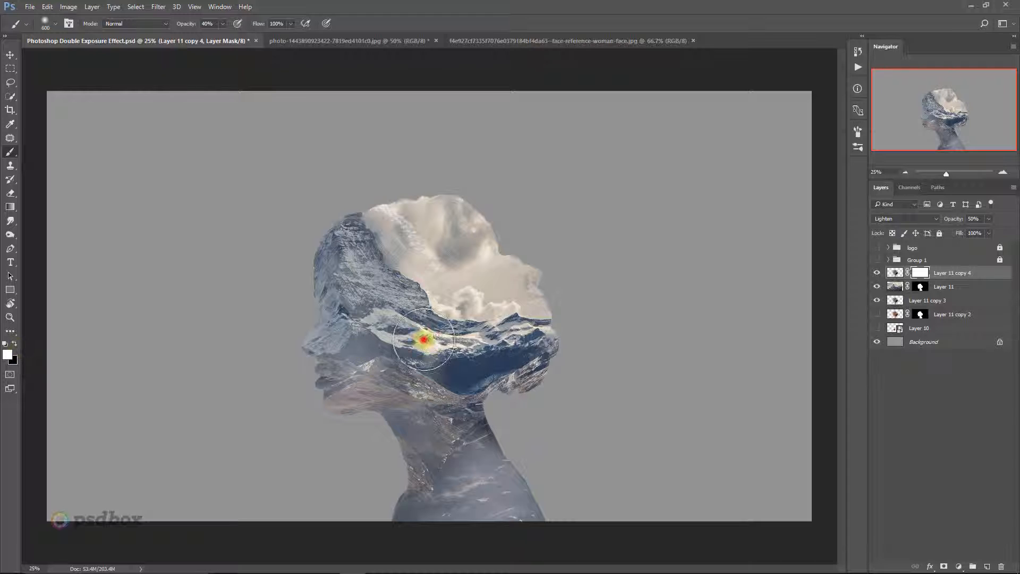
click(16, 344)
mouse_move(406, 312)
mouse_down()
mouse_move(410, 357)
mouse_move(422, 359)
mouse_move(441, 419)
mouse_move(443, 295)
mouse_up()
mouse_move(415, 237)
mouse_down()
mouse_move(389, 241)
mouse_move(421, 251)
mouse_move(387, 238)
mouse_move(397, 232)
mouse_move(444, 271)
mouse_move(444, 262)
mouse_move(383, 273)
mouse_move(388, 251)
mouse_move(401, 236)
mouse_move(420, 265)
mouse_move(423, 335)
mouse_up()
mouse_move(412, 319)
mouse_down()
mouse_move(416, 376)
mouse_move(463, 409)
mouse_move(455, 433)
mouse_move(480, 471)
mouse_move(486, 518)
mouse_move(516, 528)
mouse_move(407, 533)
mouse_move(438, 433)
mouse_move(432, 440)
mouse_move(446, 434)
mouse_move(467, 335)
mouse_move(425, 335)
mouse_move(392, 364)
mouse_move(394, 328)
mouse_move(353, 296)
mouse_move(353, 255)
mouse_up()
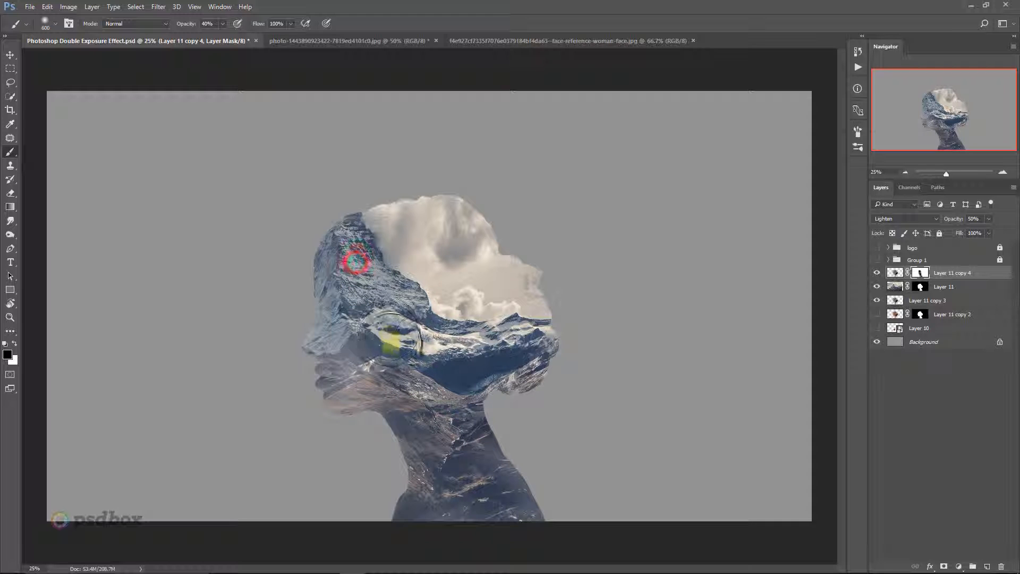
mouse_move(392, 336)
mouse_down()
mouse_move(443, 336)
mouse_move(478, 358)
mouse_move(446, 291)
mouse_move(422, 365)
mouse_move(388, 335)
mouse_move(372, 286)
mouse_move(359, 326)
mouse_move(416, 349)
mouse_move(431, 403)
mouse_move(425, 259)
mouse_move(454, 260)
mouse_move(489, 291)
mouse_move(510, 288)
mouse_move(448, 277)
mouse_move(450, 308)
mouse_up()
key(x)
key(x)
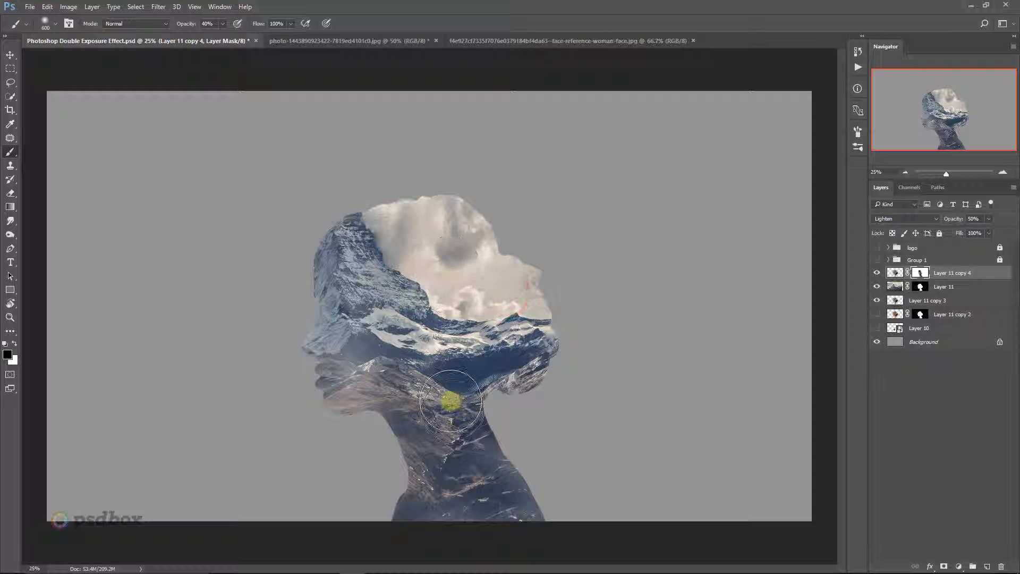
mouse_move(467, 450)
mouse_down()
mouse_move(473, 466)
mouse_move(476, 447)
mouse_move(428, 508)
mouse_up()
mouse_move(439, 283)
mouse_down()
mouse_move(433, 245)
mouse_move(745, 338)
mouse_up()
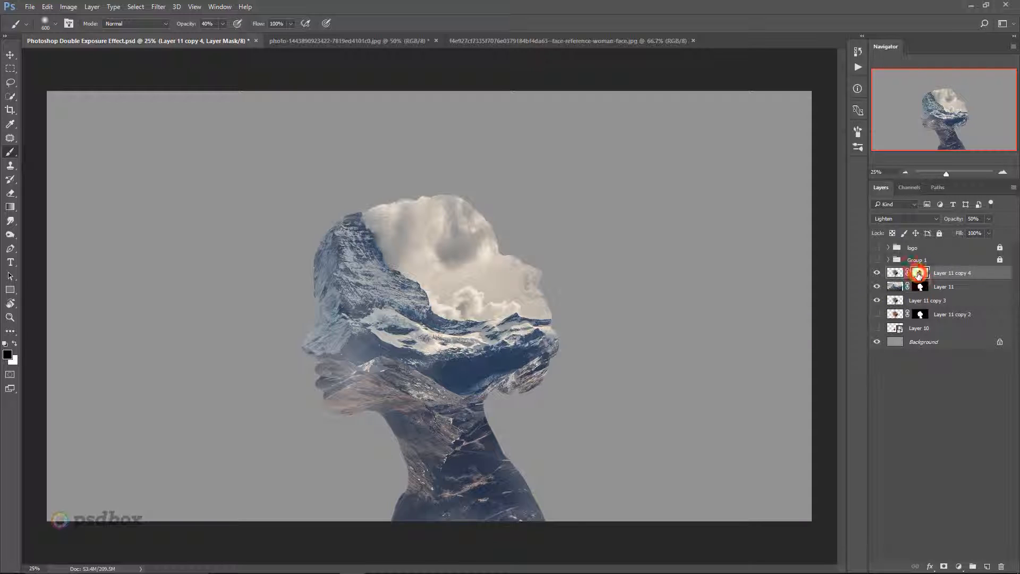
Add a Solid Color fill layer above Layer 11 copy 2, using the light beige #cdc5b7 sampled from the clouds
click(915, 289)
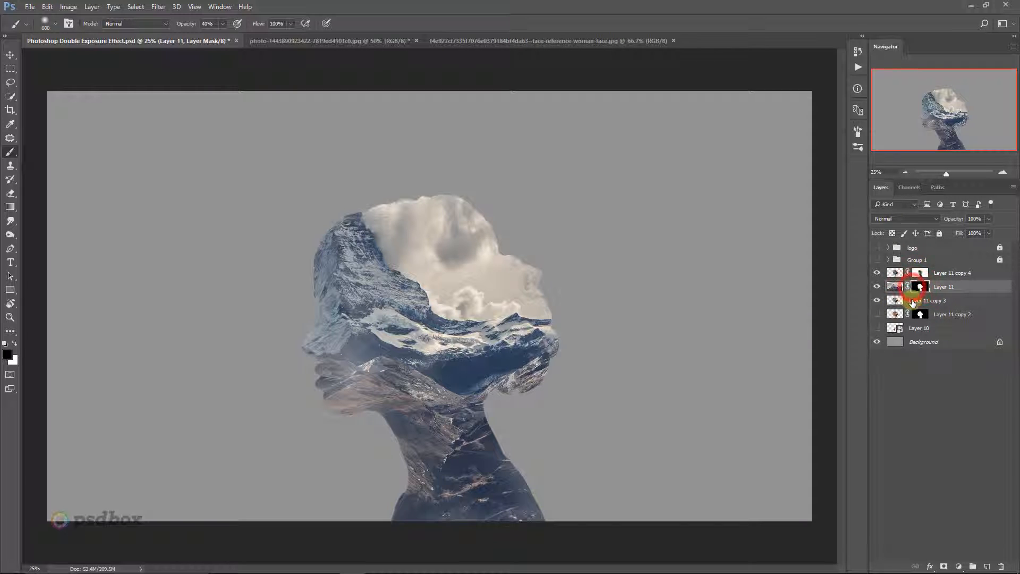
click(917, 306)
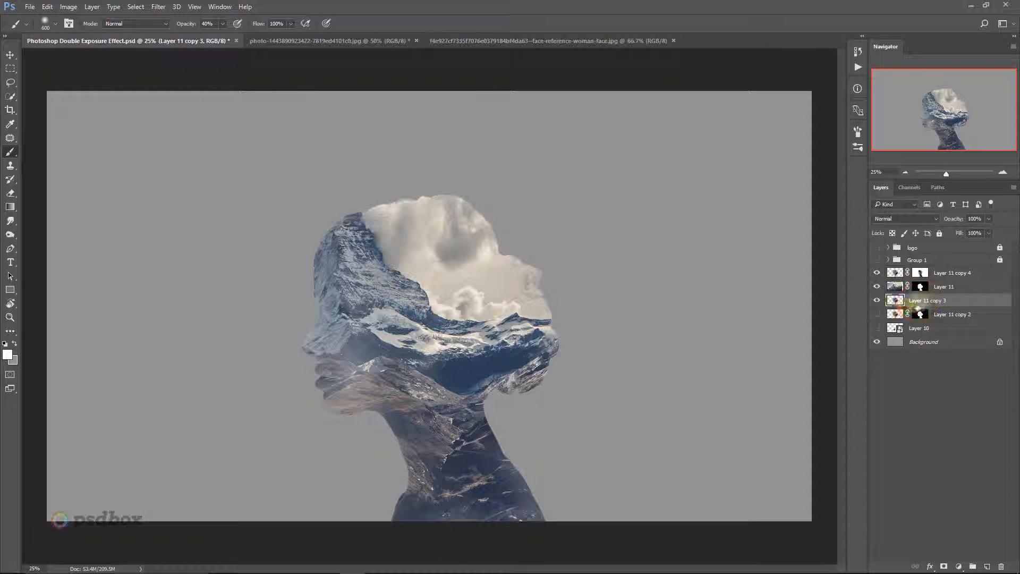
click(945, 319)
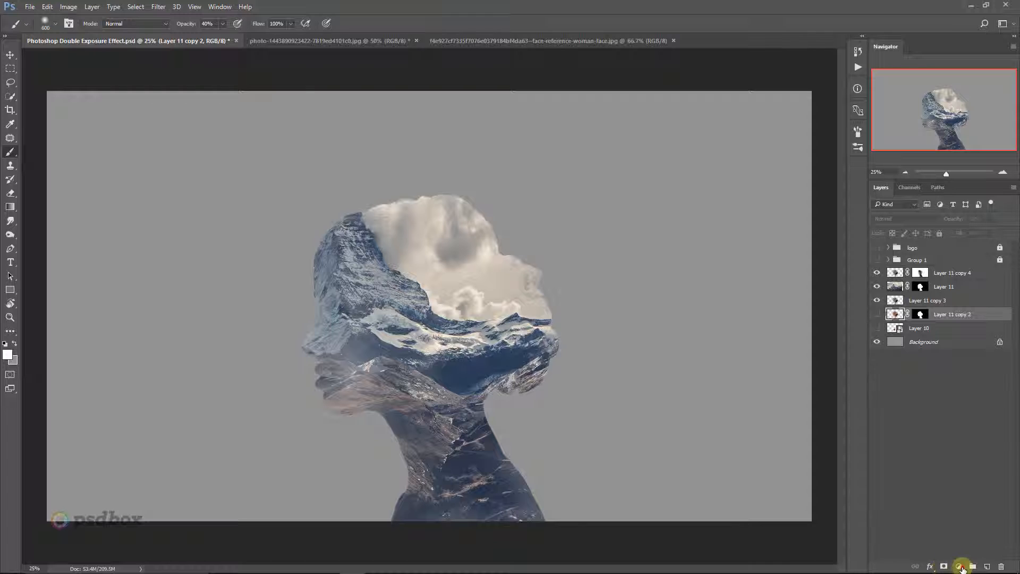
click(959, 567)
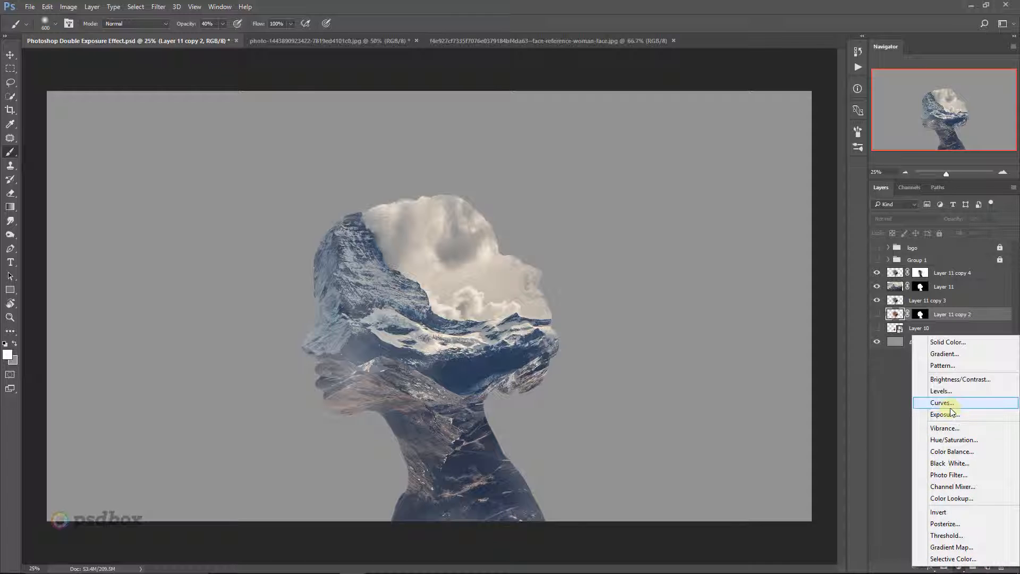
click(947, 342)
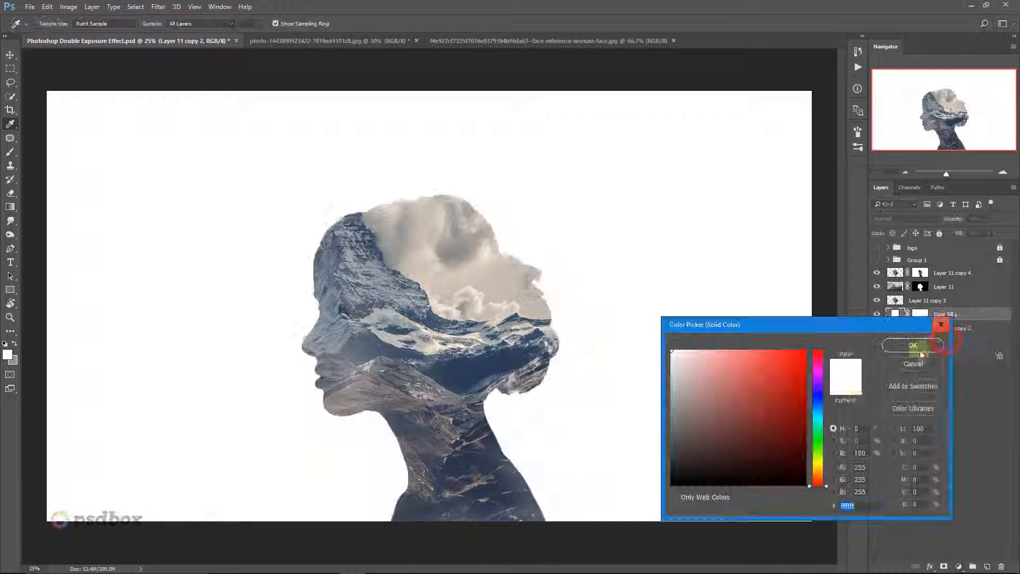
click(505, 274)
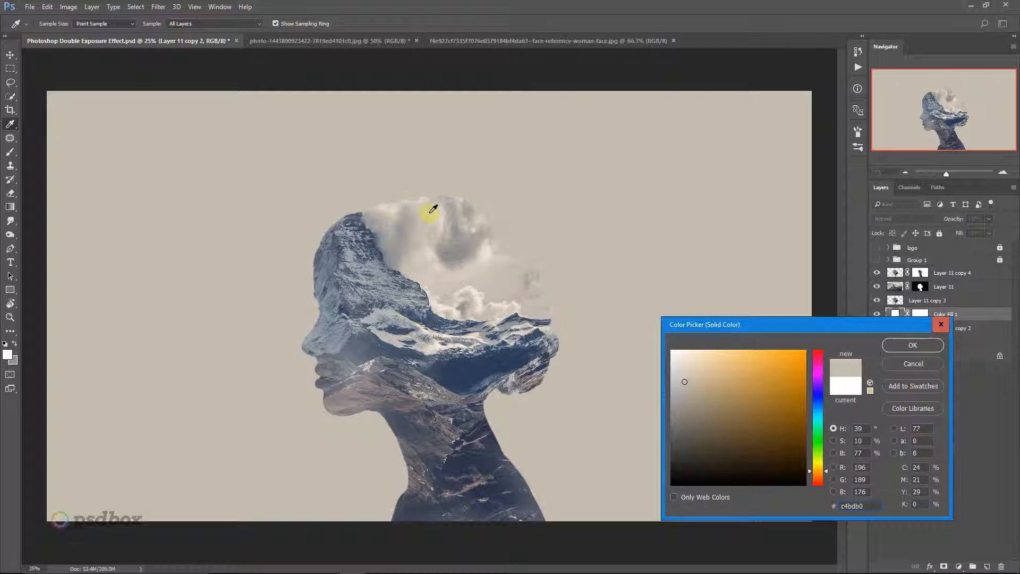
click(442, 285)
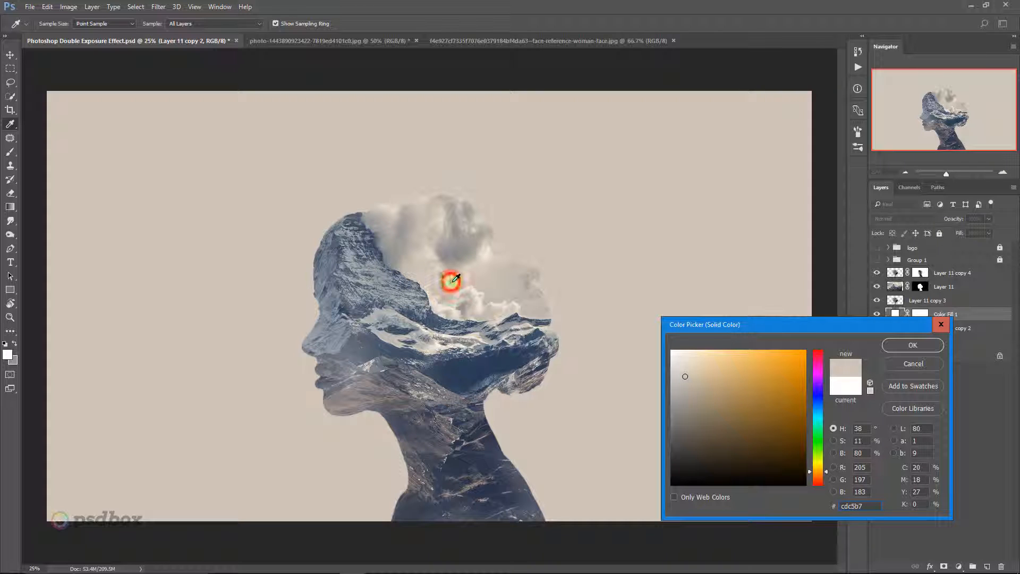
click(922, 345)
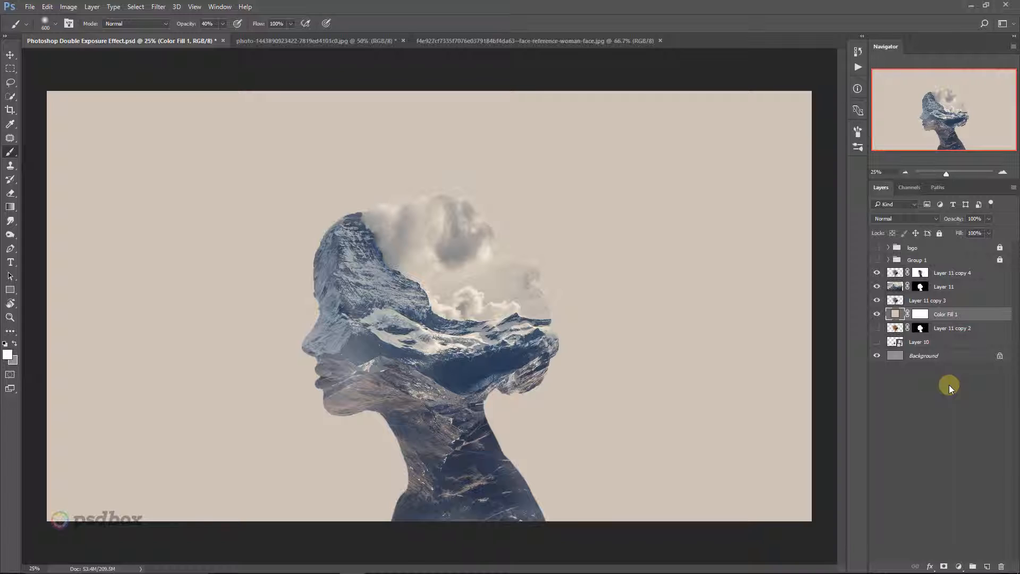
Paint with black on the mountain layer's mask over the forehead, eye, nose and mouth to reveal the woman's face
click(915, 287)
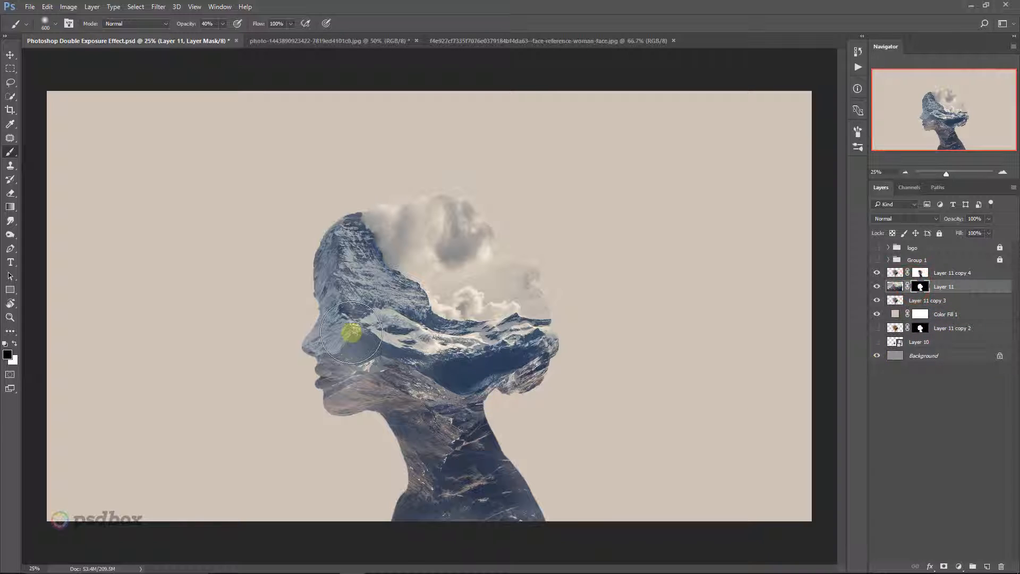
mouse_move(295, 274)
mouse_down()
mouse_move(299, 306)
mouse_move(306, 279)
mouse_move(309, 291)
mouse_move(300, 408)
mouse_move(297, 268)
mouse_move(309, 325)
mouse_move(318, 329)
mouse_move(324, 309)
mouse_move(308, 374)
mouse_move(319, 304)
mouse_move(300, 280)
mouse_move(306, 286)
mouse_move(304, 259)
mouse_move(321, 318)
mouse_up()
mouse_move(317, 300)
mouse_down()
mouse_move(321, 333)
mouse_move(293, 387)
mouse_up()
mouse_move(311, 369)
mouse_down()
mouse_move(282, 411)
mouse_move(316, 402)
mouse_move(310, 332)
mouse_up()
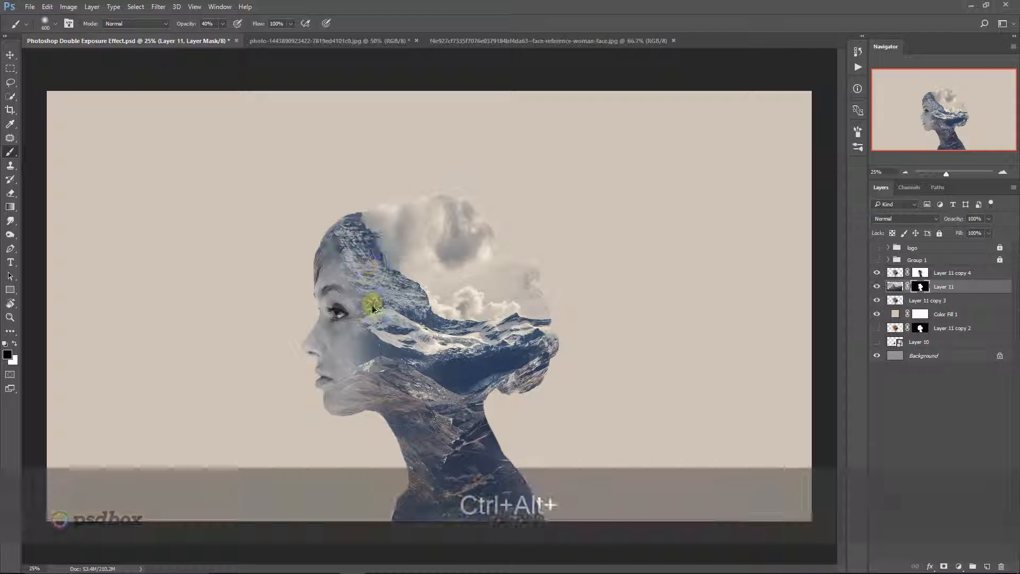
Undo the face-revealing brush strokes on the mountain layer's mask
key(ctrl+alt+z)
key(ctrl+alt+z)
key(ctrl+alt+z)
key(ctrl+alt+z)
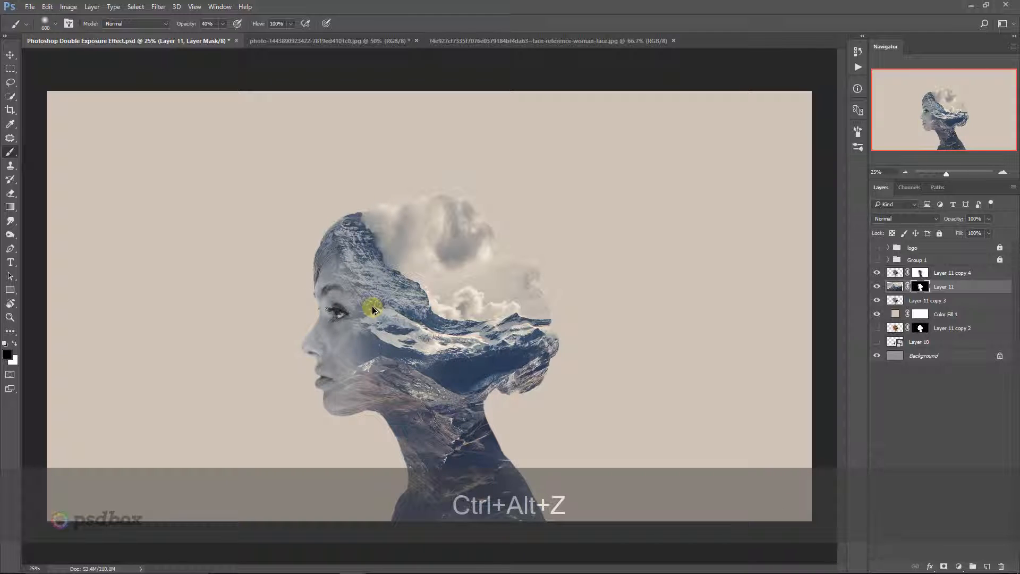
key(ctrl+alt+z)
key(ctrl+alt+z)
key(ctrl+alt+z)
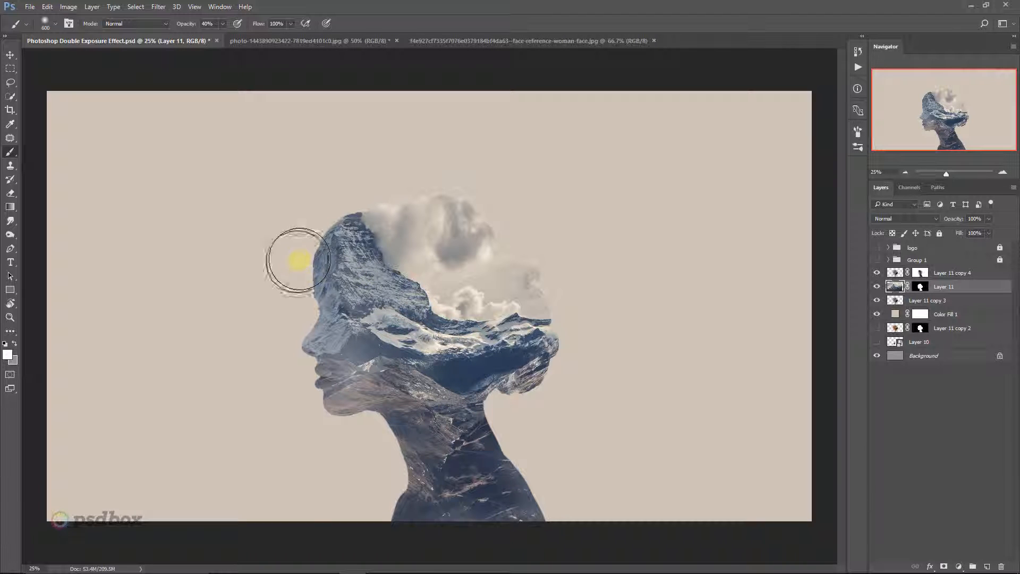
drag(306, 313, 323, 369)
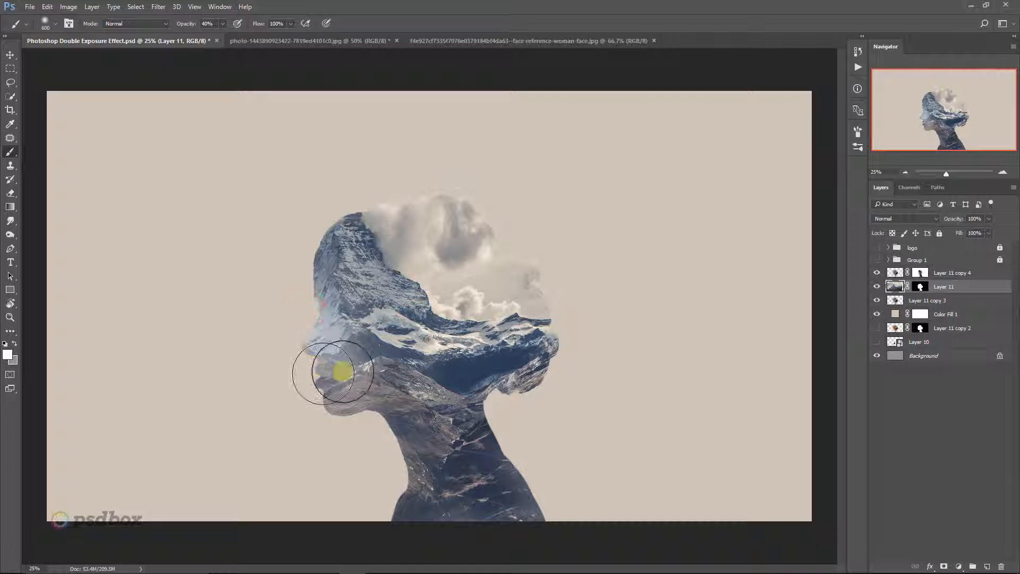
key(ctrl+alt+z)
click(920, 286)
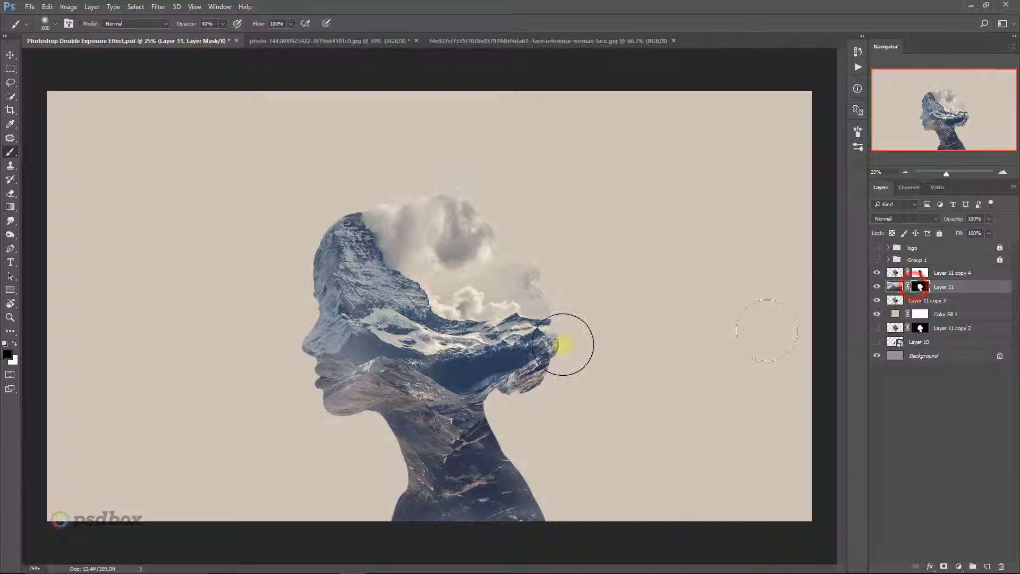
key(x)
mouse_move(303, 313)
mouse_down()
mouse_move(321, 394)
mouse_move(327, 366)
mouse_move(331, 386)
mouse_up()
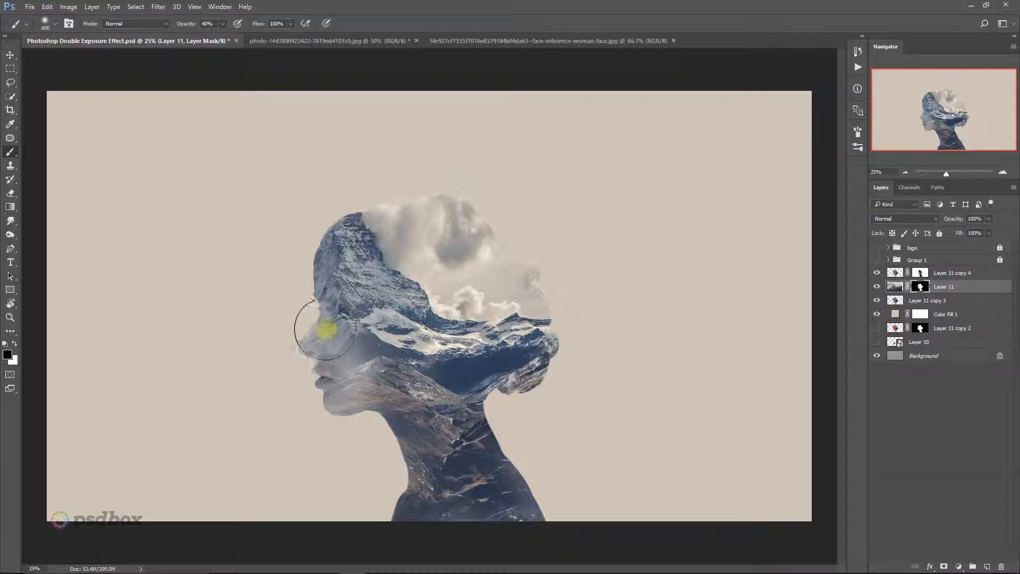
key(ctrl+alt+z)
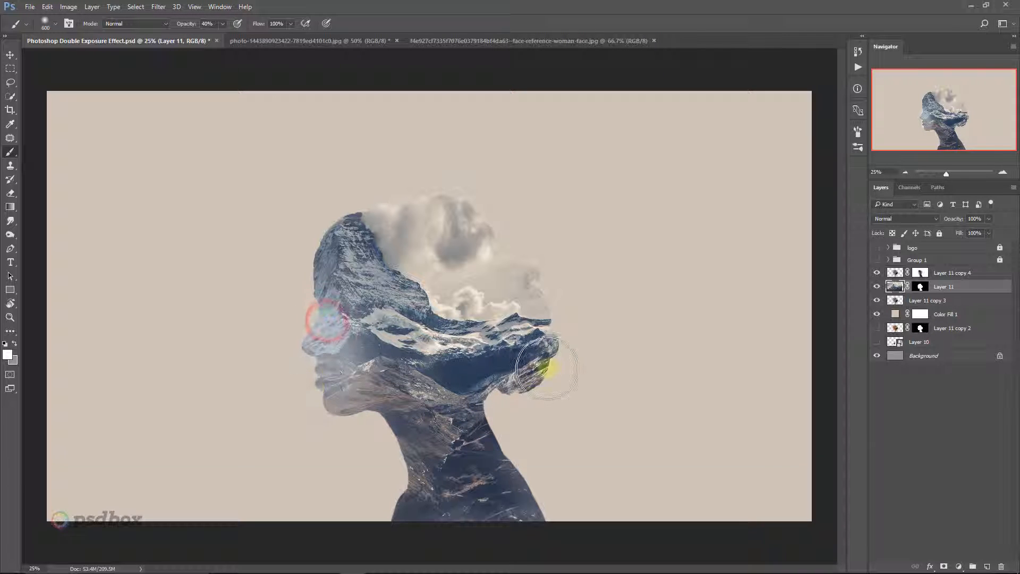
key(ctrl+z)
click(919, 289)
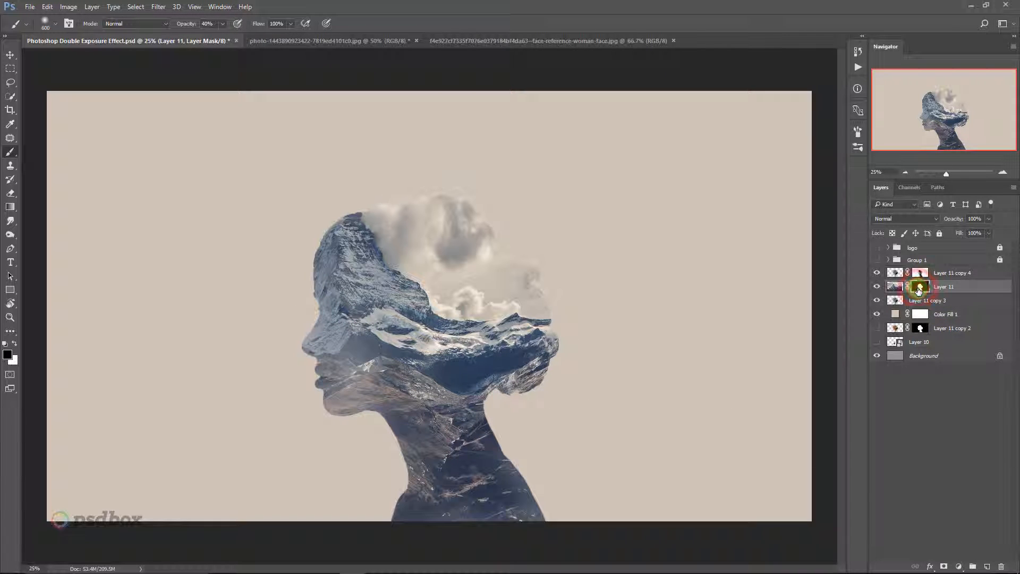
mouse_move(487, 386)
mouse_down()
mouse_move(368, 364)
mouse_move(305, 339)
mouse_up()
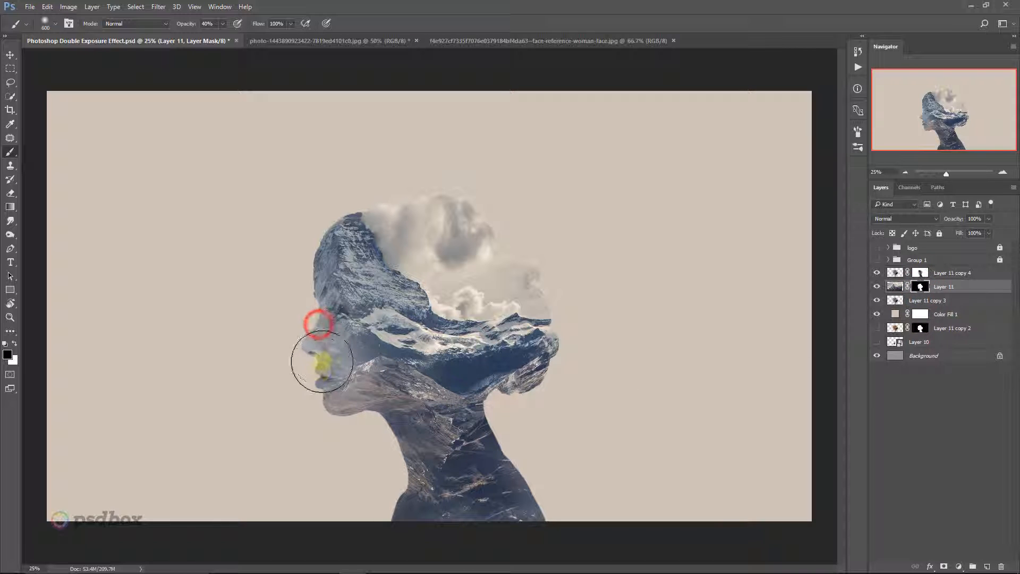
key(ctrl+alt+z)
key(ctrl+z)
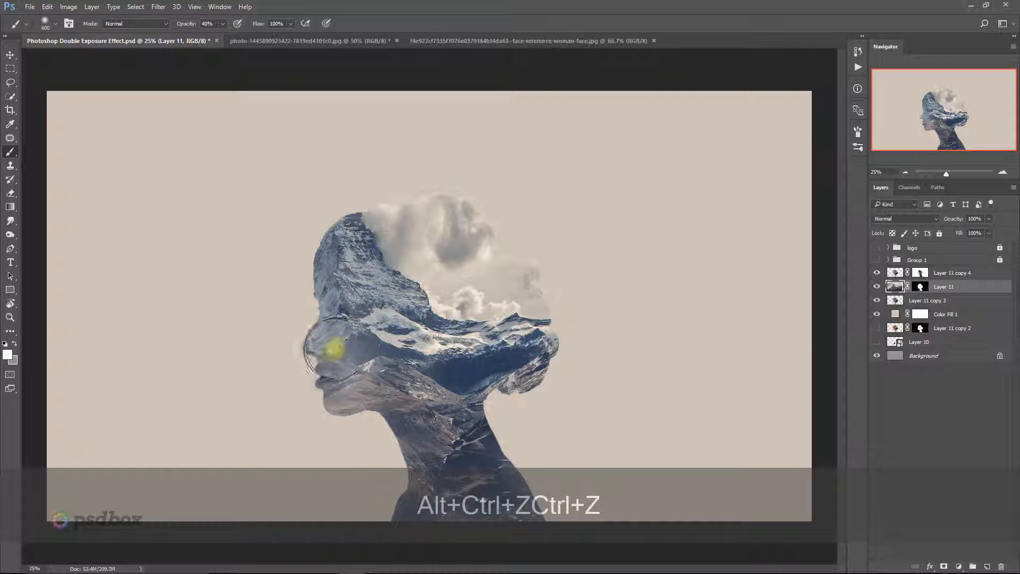
Paint with black on the Layer 11 mask over the forehead, eye, nose and mouth to reveal the woman's face
click(919, 287)
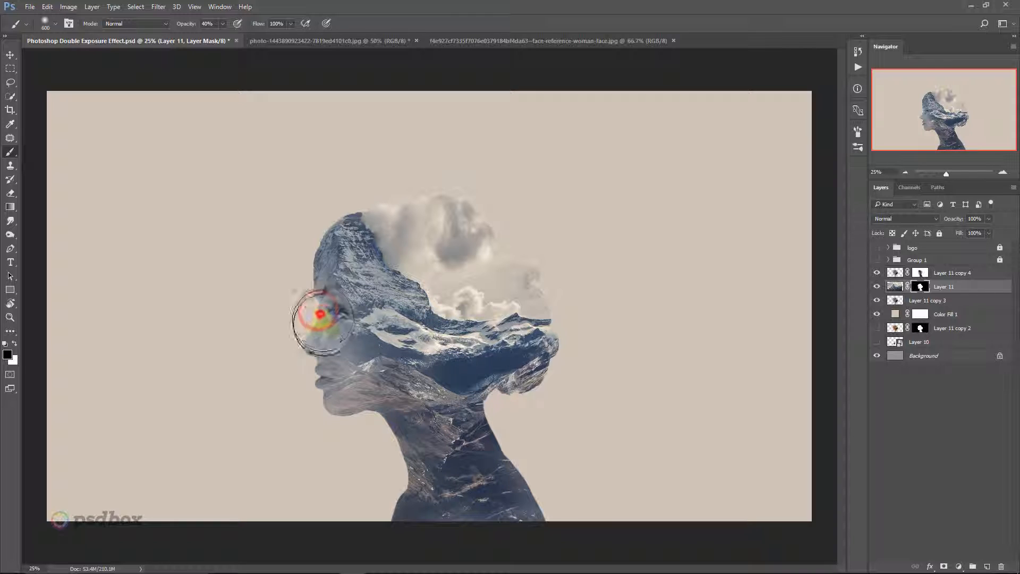
mouse_move(321, 317)
mouse_down()
mouse_move(300, 393)
mouse_move(312, 300)
mouse_move(262, 380)
mouse_move(308, 339)
mouse_move(313, 398)
mouse_move(287, 408)
mouse_up()
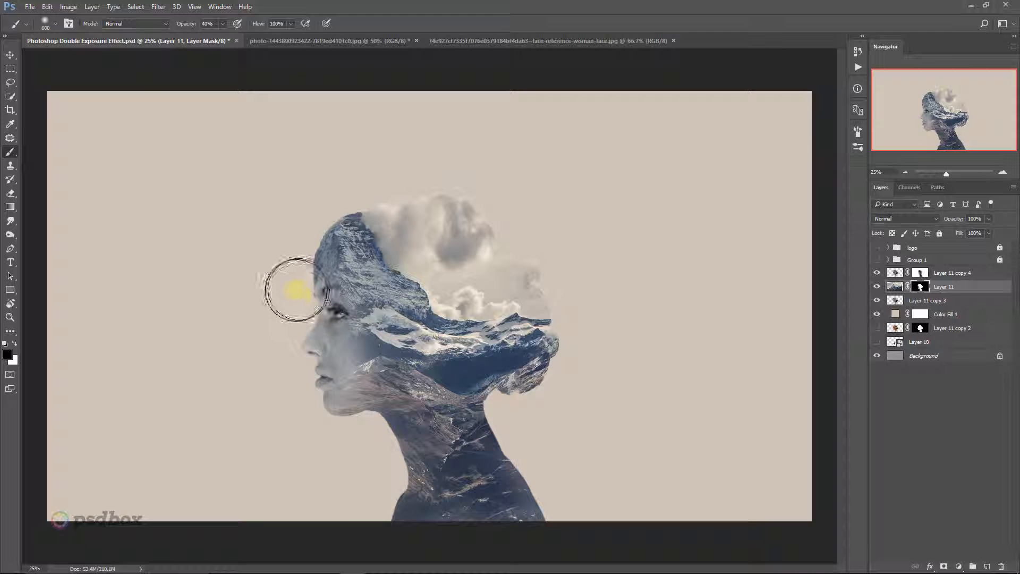
mouse_move(295, 290)
mouse_down()
mouse_move(318, 258)
mouse_move(366, 250)
mouse_up()
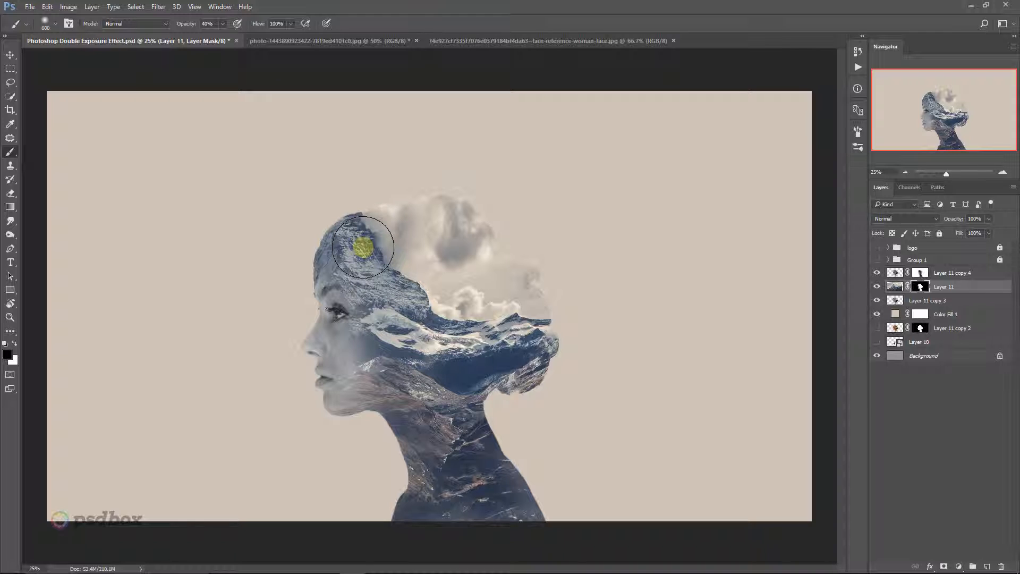
mouse_move(363, 247)
mouse_down()
mouse_move(383, 277)
mouse_move(352, 258)
mouse_move(348, 274)
mouse_up()
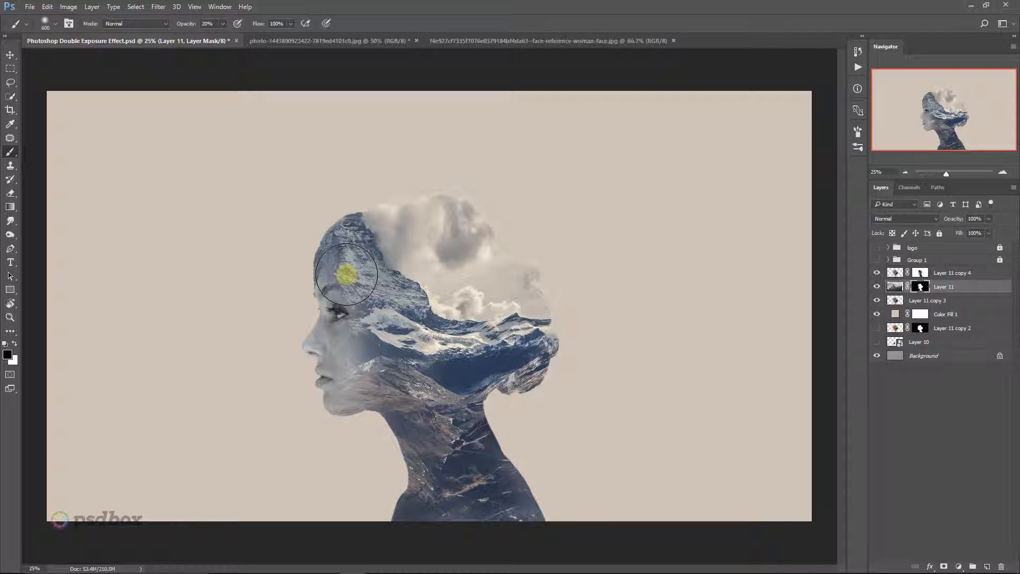
mouse_move(346, 274)
mouse_down()
mouse_move(319, 273)
mouse_move(322, 306)
mouse_move(317, 269)
mouse_move(320, 317)
mouse_up()
key(ctrl+alt+z)
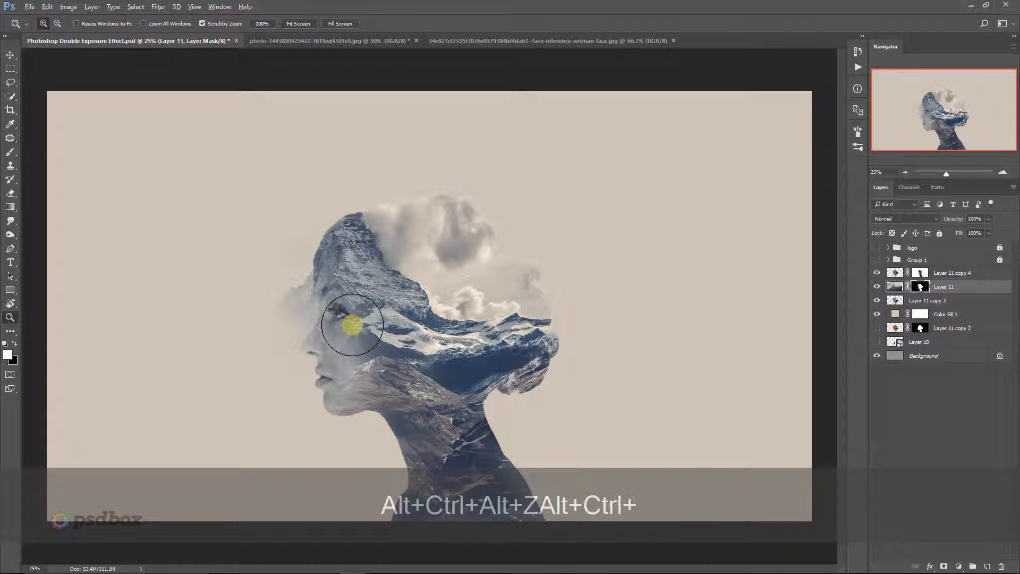
key(ctrl+alt+z)
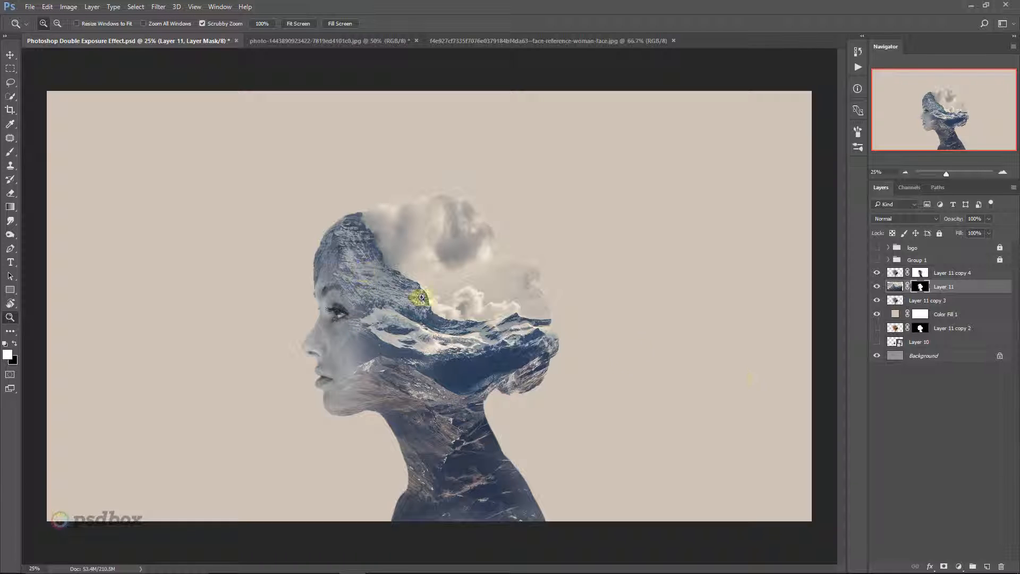
Paint with white at 20% opacity on the Layer 11 mask over the cheek, temple and eye to bring back the mountain
key(v)
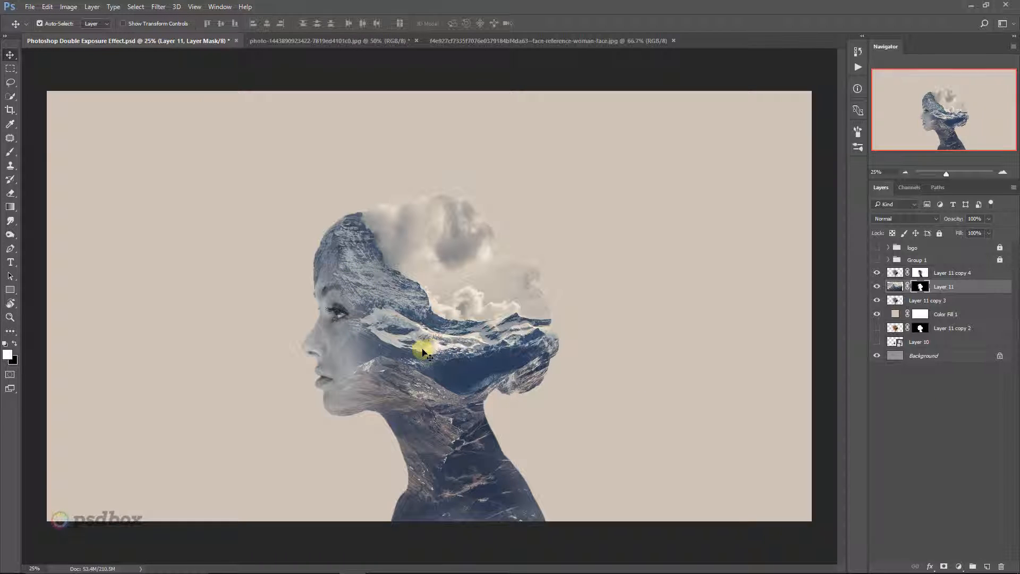
key(b)
mouse_move(388, 327)
mouse_down()
mouse_move(359, 357)
mouse_move(356, 347)
mouse_move(369, 355)
mouse_up()
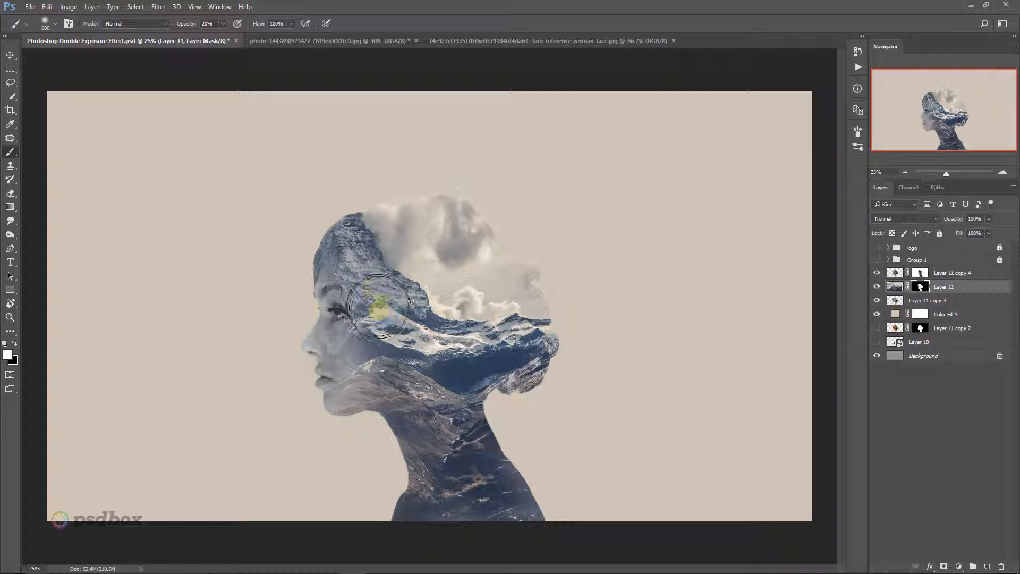
click(367, 283)
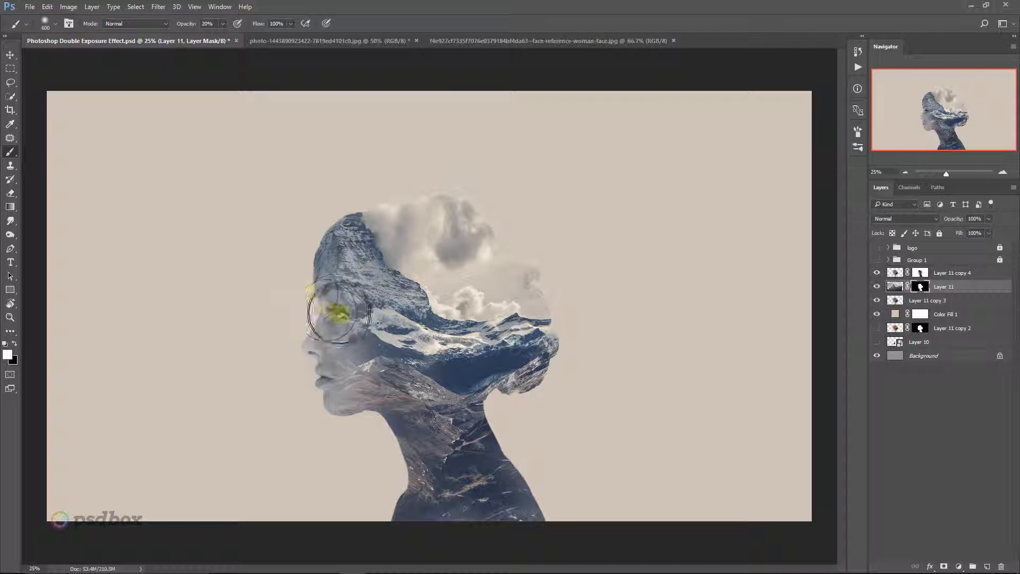
drag(337, 312, 279, 276)
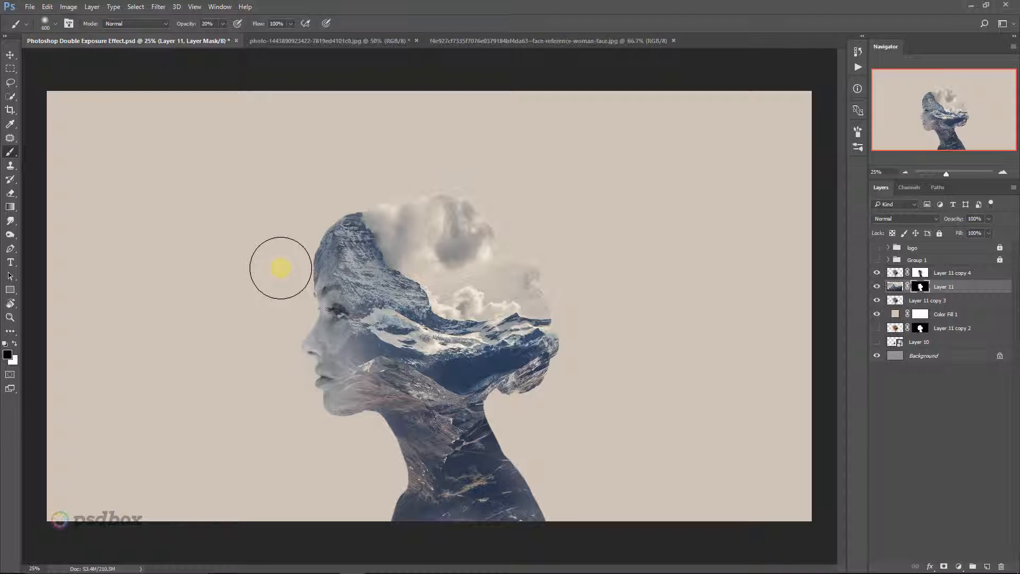
Paint with black at 20% opacity on the Layer 11 mask over the forehead, eye, mouth and jaw to reveal more of the face
click(296, 249)
click(307, 253)
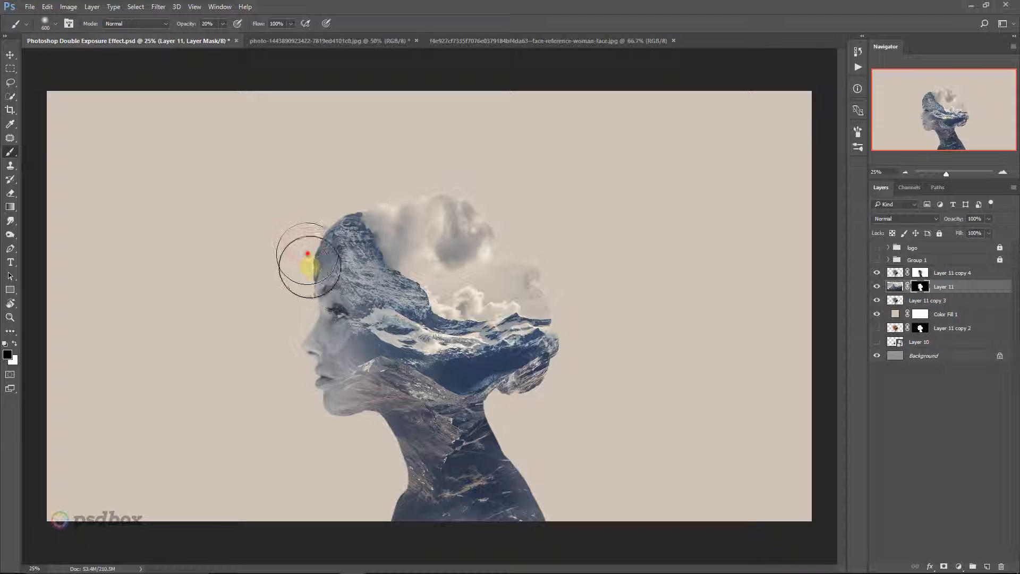
mouse_move(310, 267)
mouse_down()
mouse_move(305, 330)
mouse_move(314, 289)
mouse_move(317, 354)
mouse_move(301, 424)
mouse_up()
drag(313, 383, 346, 364)
click(342, 314)
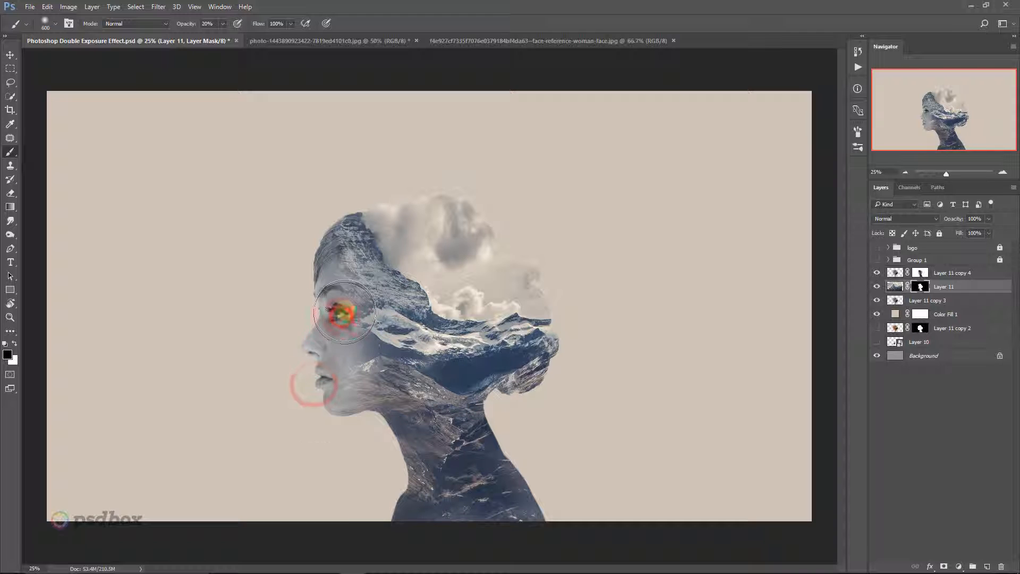
drag(345, 311, 340, 387)
mouse_move(312, 257)
mouse_down()
mouse_move(320, 294)
mouse_move(363, 347)
mouse_move(390, 315)
mouse_up()
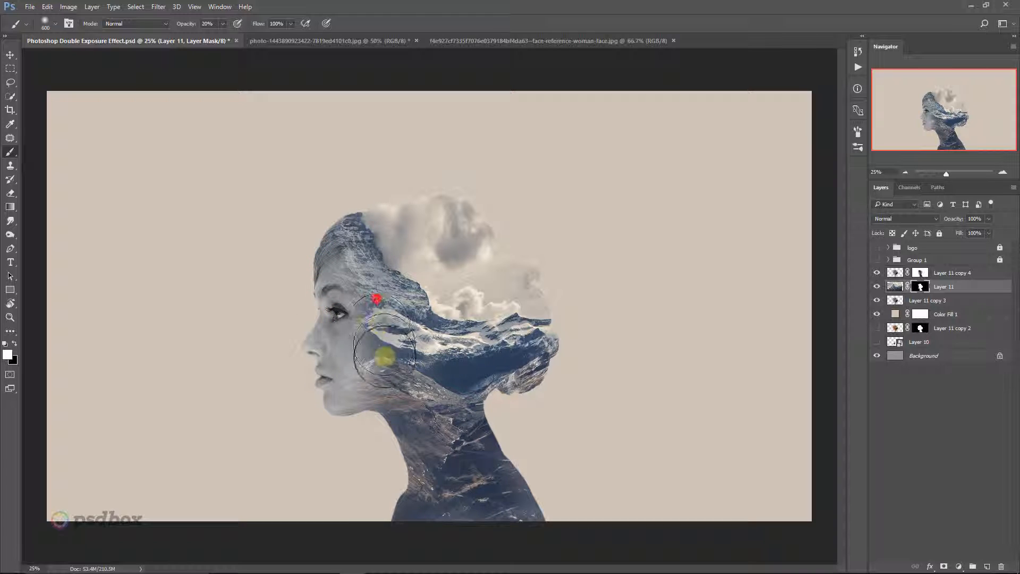
Paint with white at 20% opacity on the Layer 11 mask from the temple over the cheek to the neck to restore mountain texture
mouse_move(368, 268)
mouse_down()
mouse_move(373, 372)
mouse_move(373, 356)
mouse_move(399, 373)
mouse_move(415, 334)
mouse_move(453, 370)
mouse_move(405, 314)
mouse_move(434, 415)
mouse_move(433, 386)
mouse_move(454, 443)
mouse_up()
mouse_move(451, 420)
mouse_down()
mouse_move(427, 334)
mouse_move(439, 376)
mouse_up()
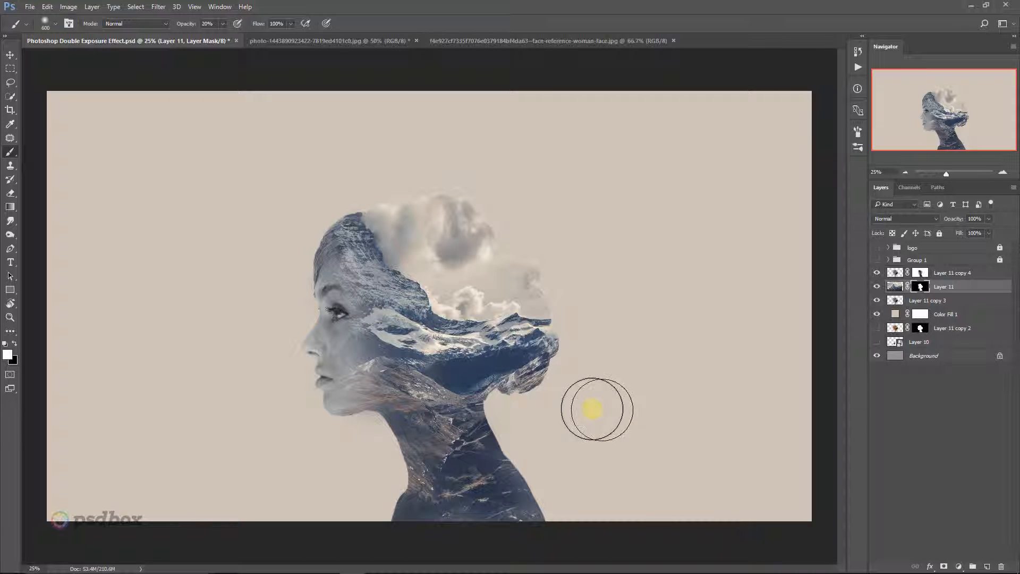
mouse_move(593, 409)
mouse_down()
mouse_move(483, 388)
mouse_move(405, 399)
mouse_move(421, 398)
mouse_move(416, 437)
mouse_move(356, 430)
mouse_move(383, 364)
mouse_move(336, 382)
mouse_move(424, 382)
mouse_move(364, 359)
mouse_move(417, 360)
mouse_move(319, 360)
mouse_move(307, 416)
mouse_move(342, 387)
mouse_move(781, 329)
mouse_up()
key(ctrl+alt+z)
key(x)
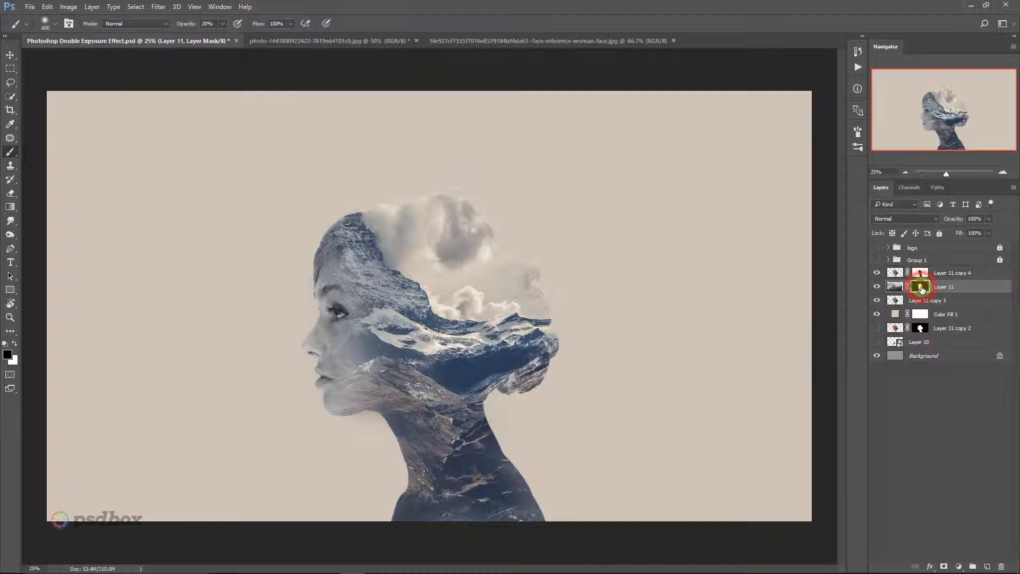
click(946, 289)
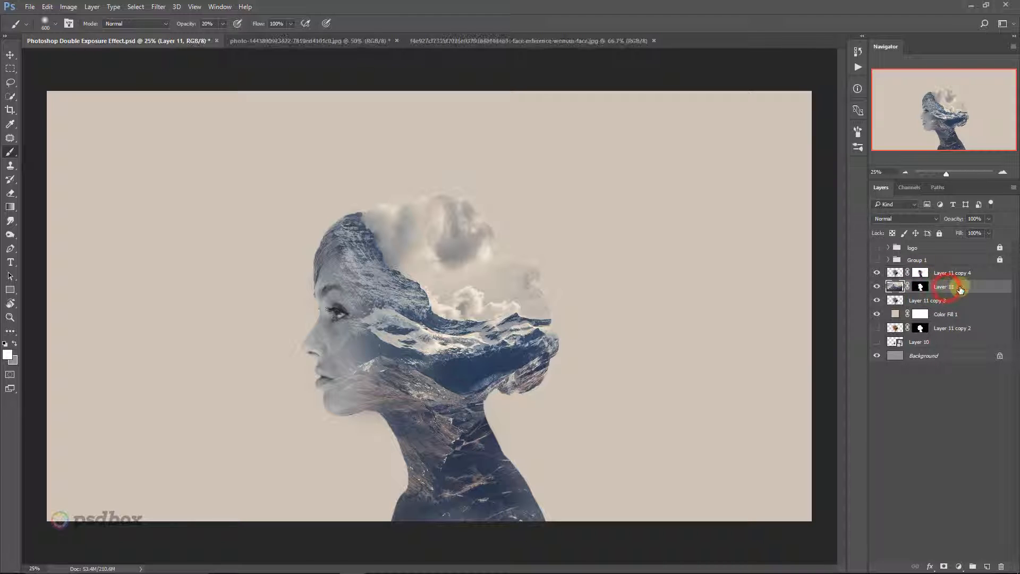
drag(962, 289, 989, 569)
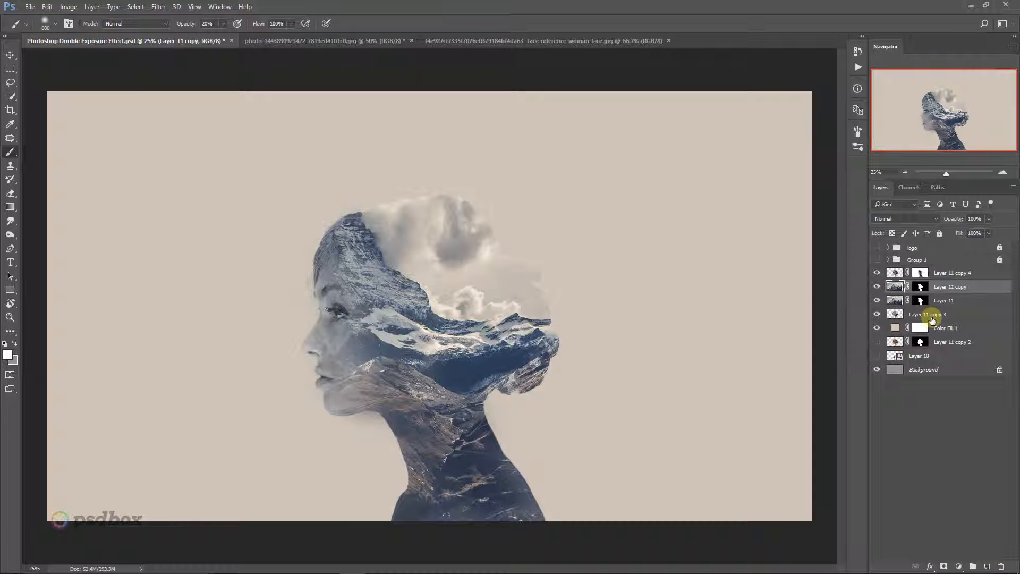
drag(938, 287, 1001, 562)
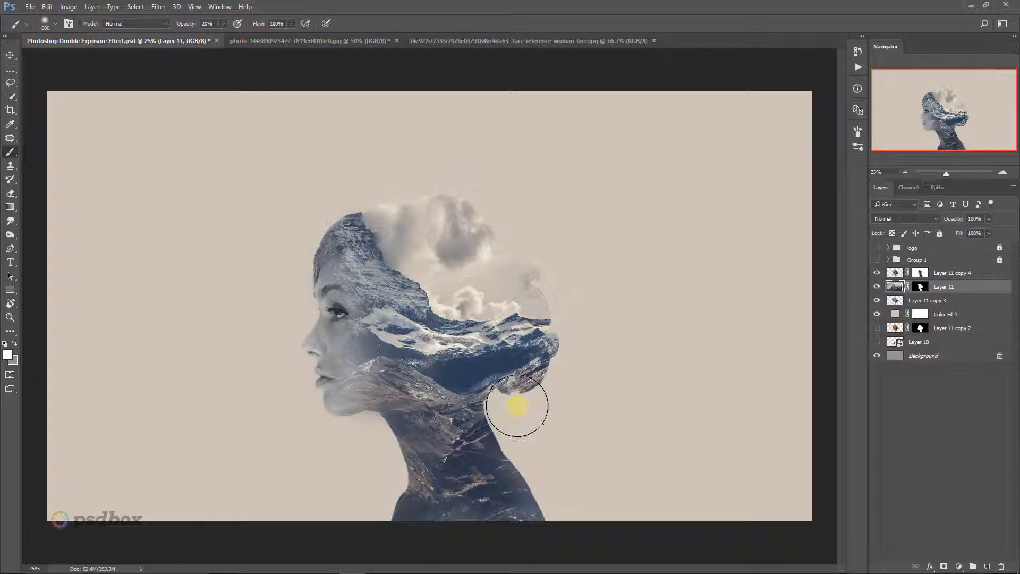
Paint with black on the Layer 11 mask below the chin and along the throat, using a 125 px brush at 99% opacity, to clean the outline
key(ctrl+equal)
key(ctrl+equal)
key(ctrl+equal)
key(ctrl+equal)
key(space)
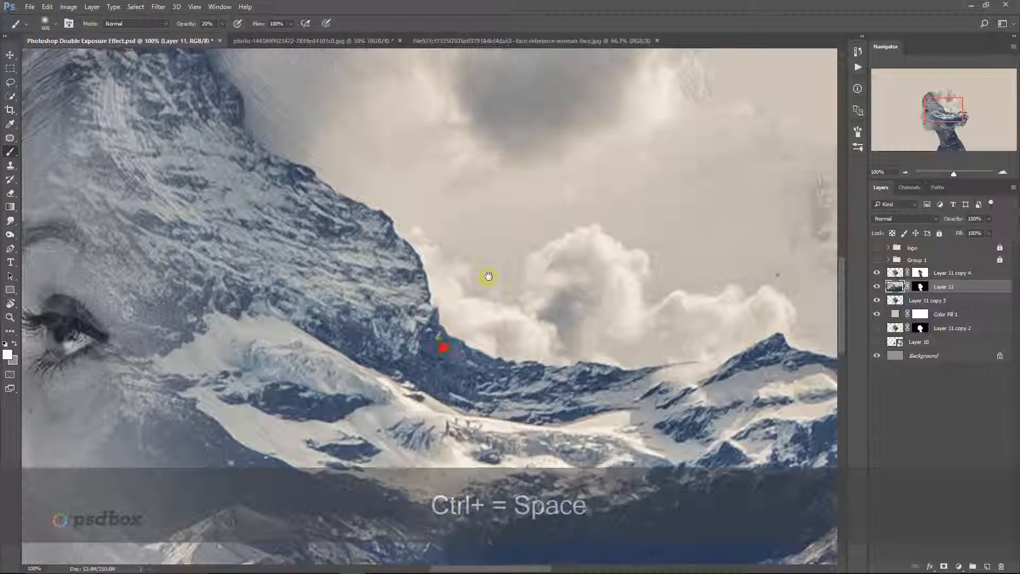
drag(488, 276, 581, 258)
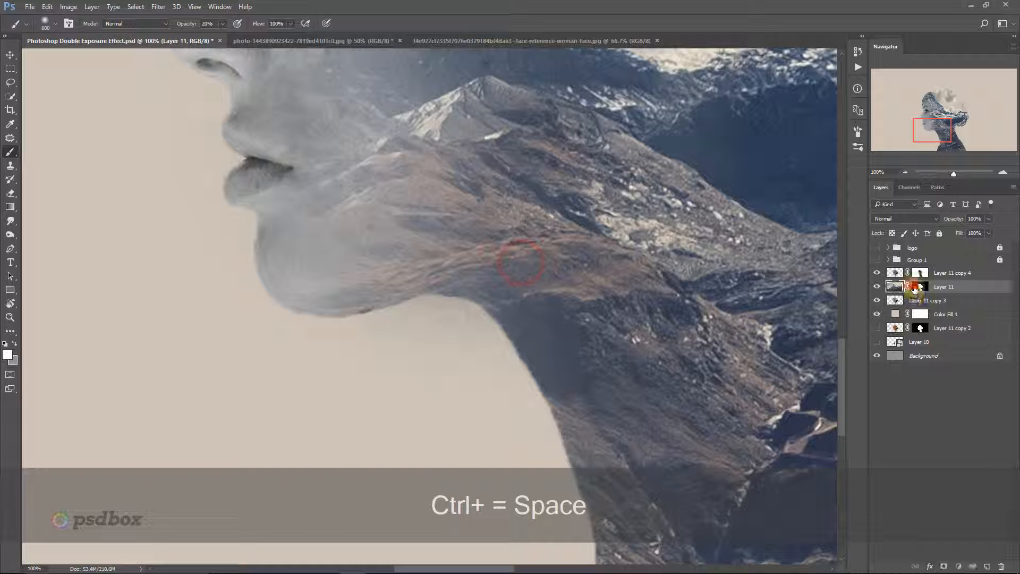
click(915, 289)
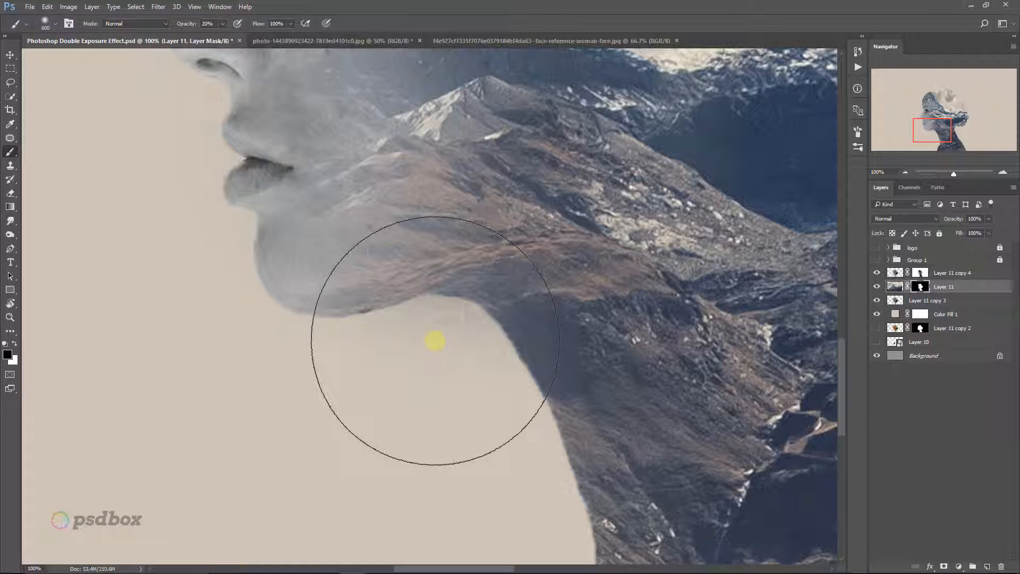
key(9)
key(9)
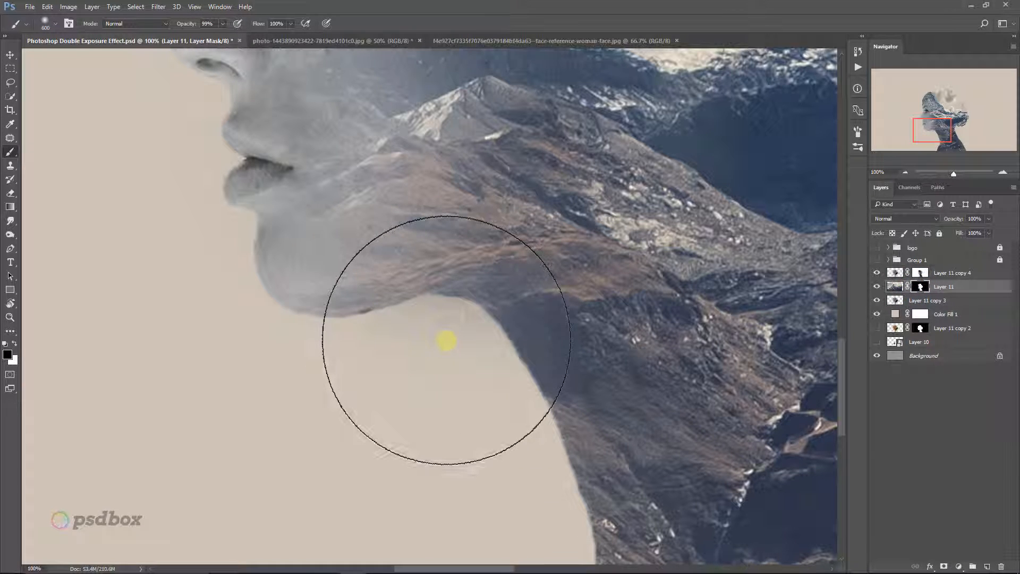
key(bracketleft)
key(bracketleft)
key(bracketleft)
key(bracketleft)
key(bracketleft)
key(bracketleft)
key(bracketleft)
key(bracketleft)
mouse_move(400, 339)
mouse_down()
mouse_move(410, 337)
mouse_move(389, 336)
mouse_move(435, 325)
mouse_move(463, 337)
mouse_move(492, 383)
mouse_move(428, 329)
mouse_move(365, 365)
mouse_move(284, 377)
mouse_up()
mouse_move(365, 352)
mouse_down()
mouse_move(433, 362)
mouse_move(473, 379)
mouse_move(506, 432)
mouse_move(516, 416)
mouse_move(484, 401)
mouse_move(491, 435)
mouse_up()
Paint with black at 10% opacity on the Layer 11 mask over the cheek, mouth and chin, enlarging the brush to 300 px, to soften the blend
drag(546, 300, 546, 387)
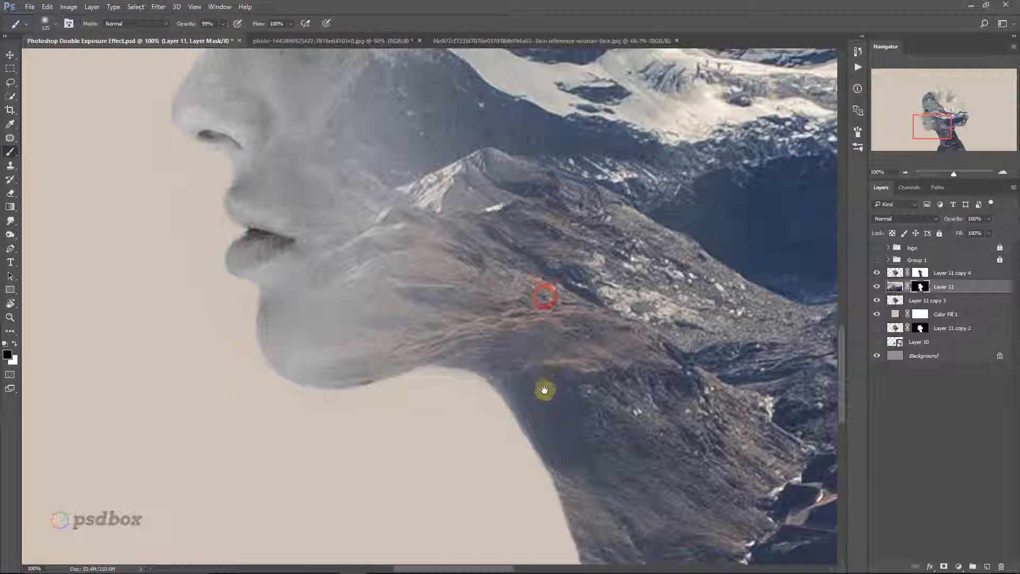
mouse_move(563, 347)
mouse_down()
mouse_move(537, 353)
mouse_move(530, 368)
mouse_up()
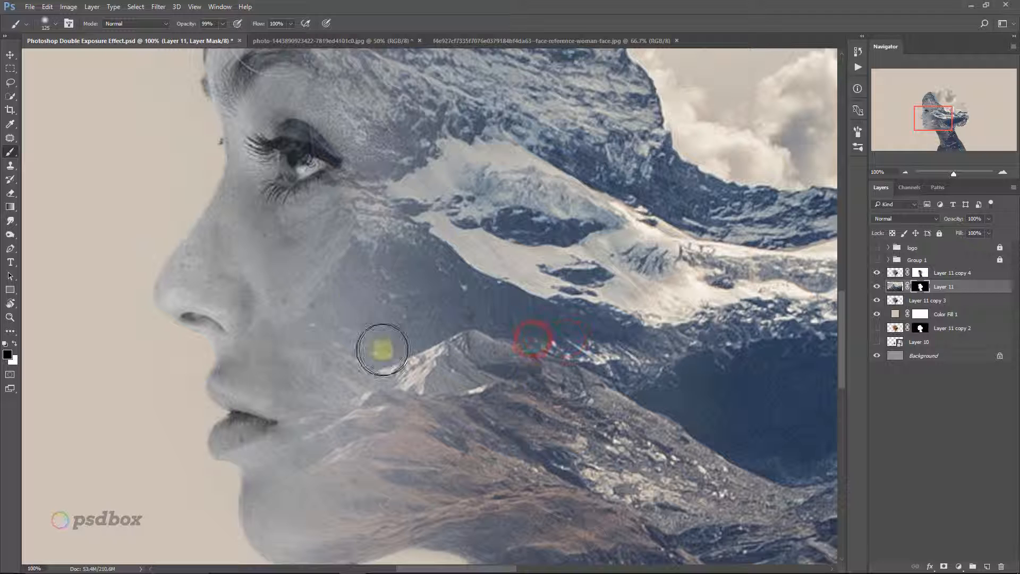
click(286, 247)
key(ctrl+z)
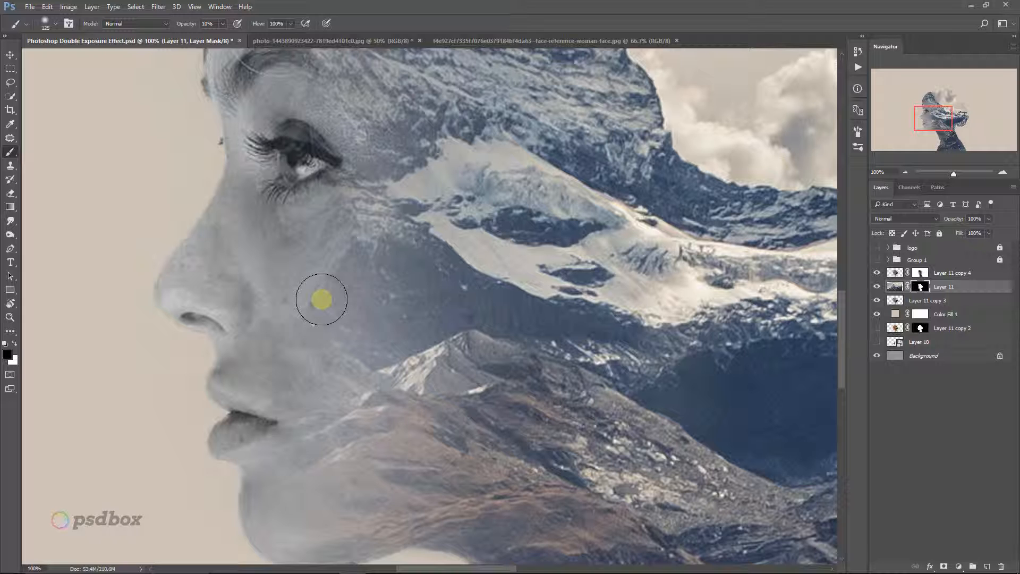
mouse_move(321, 300)
mouse_down()
mouse_move(292, 292)
mouse_move(284, 276)
mouse_up()
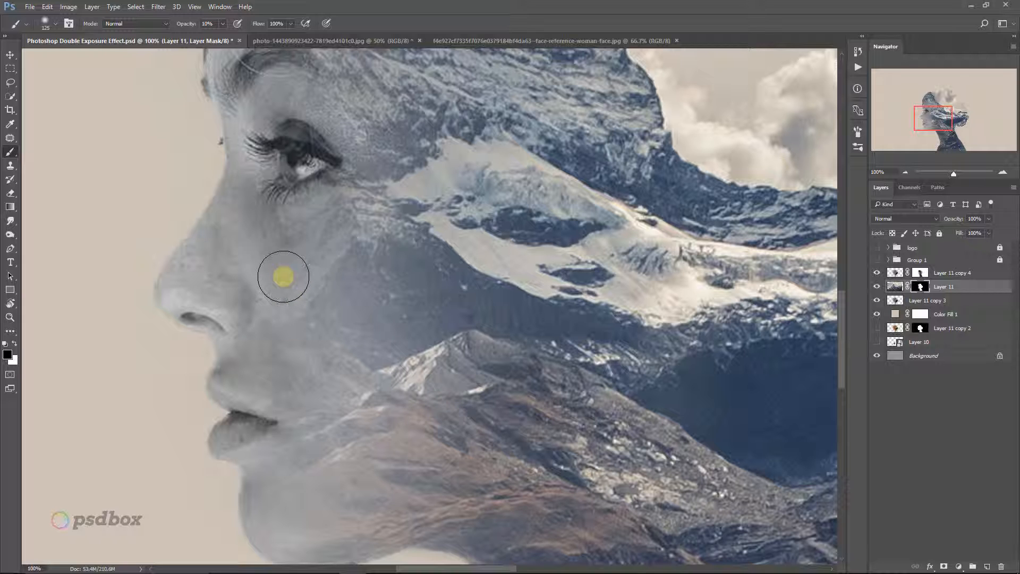
key(bracketright)
mouse_move(298, 230)
mouse_down()
mouse_move(340, 369)
mouse_move(342, 483)
mouse_up()
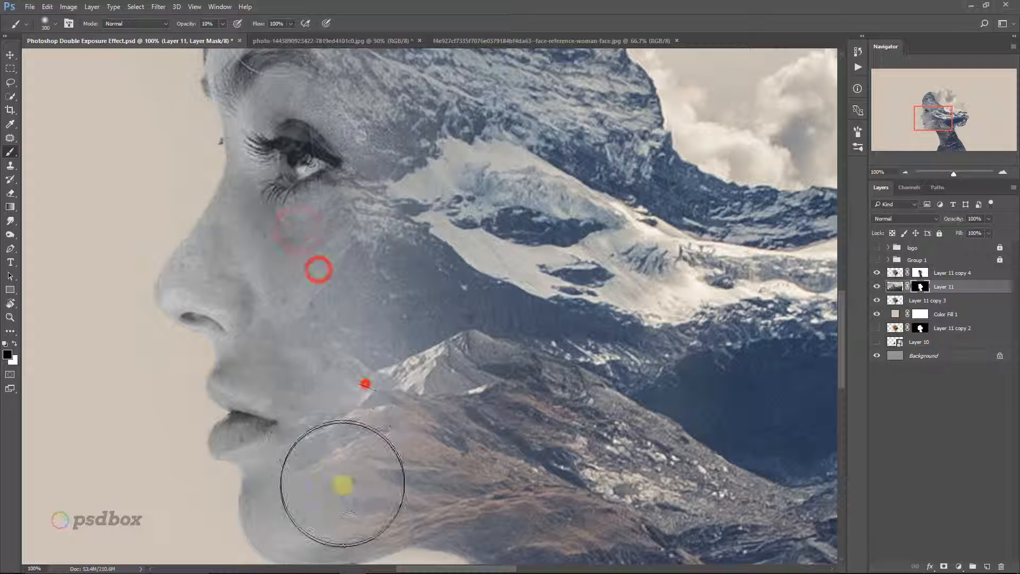
drag(373, 416, 342, 472)
drag(336, 451, 330, 473)
drag(312, 432, 305, 468)
drag(286, 408, 287, 458)
drag(280, 420, 280, 449)
Paint with black at 10% opacity on the Layer 11 mask over the cheek, nose bridge, forehead and front hairline using the 300 px brush
drag(332, 325, 402, 456)
drag(345, 325, 347, 336)
drag(337, 276, 356, 337)
mouse_move(262, 207)
mouse_down()
mouse_move(272, 285)
mouse_move(246, 208)
mouse_move(224, 259)
mouse_up()
drag(225, 192, 214, 223)
drag(205, 196, 223, 233)
mouse_move(227, 216)
mouse_down()
mouse_move(228, 234)
mouse_move(234, 228)
mouse_up()
drag(312, 166, 333, 264)
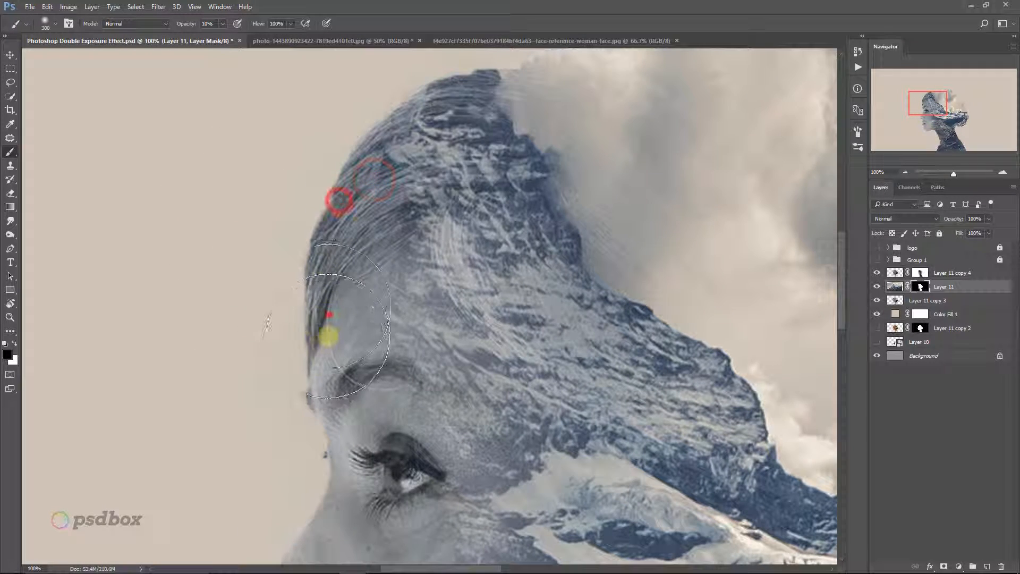
Continue painting with black at 10% opacity on the Layer 11 mask over the rear cheek and jaw, fading the rocky texture into the face
drag(467, 405, 496, 502)
drag(499, 478, 499, 544)
drag(547, 418, 474, 96)
drag(489, 317, 494, 351)
drag(446, 237, 453, 389)
drag(498, 257, 486, 372)
drag(458, 415, 445, 470)
drag(435, 482, 467, 478)
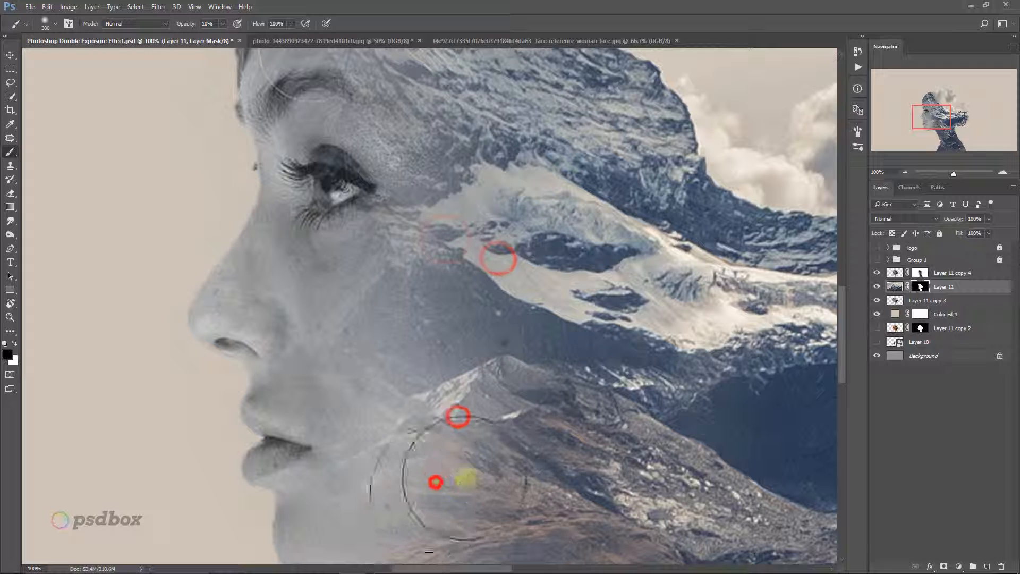
Examine the whole blended silhouette and the outline beneath the chin and along the throat up close
key(ctrl+minus)
key(ctrl+minus)
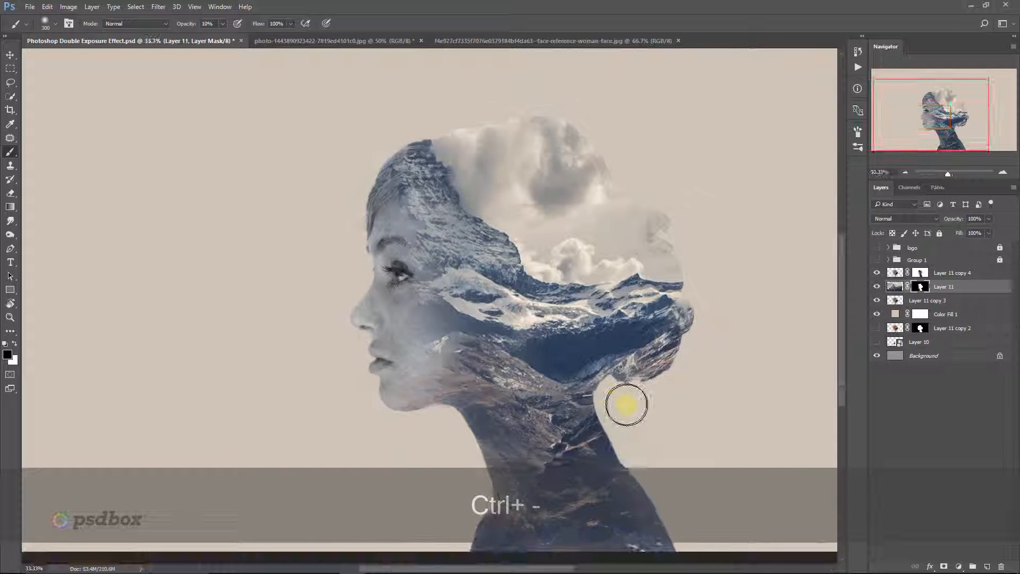
key(ctrl+equal)
key(ctrl+equal)
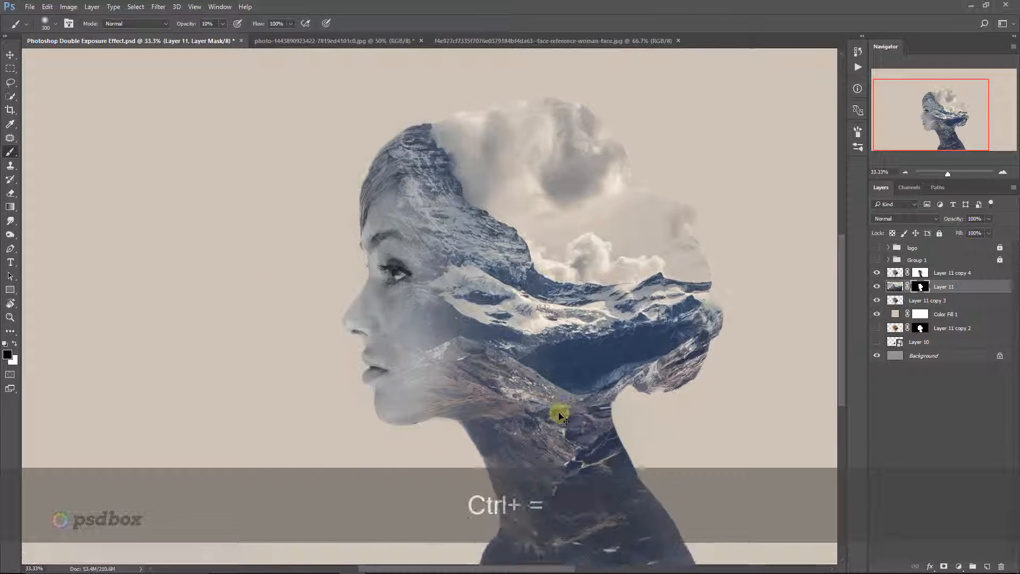
key(space)
drag(573, 393, 528, 173)
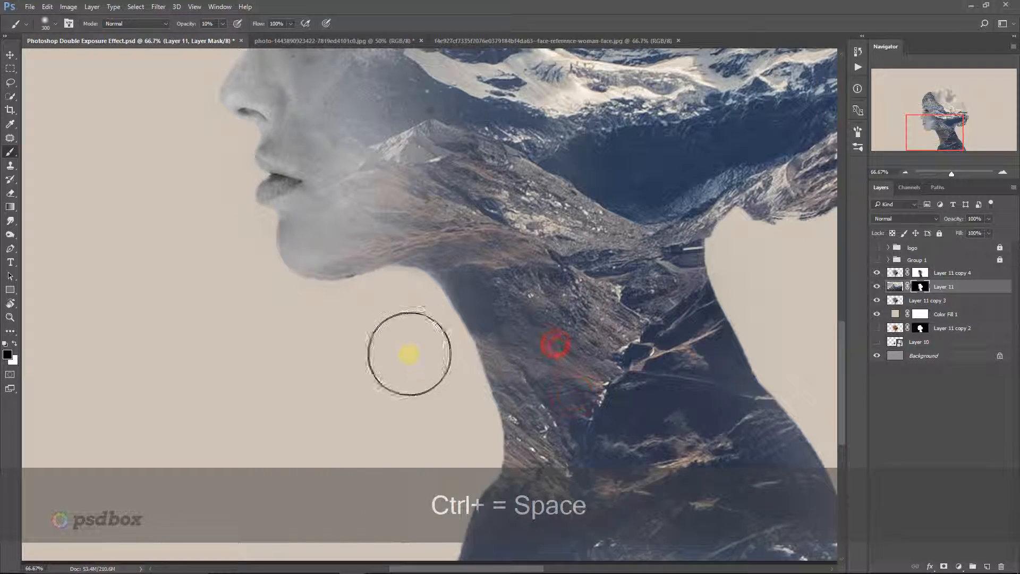
key(ctrl+equal)
key(ctrl+equal)
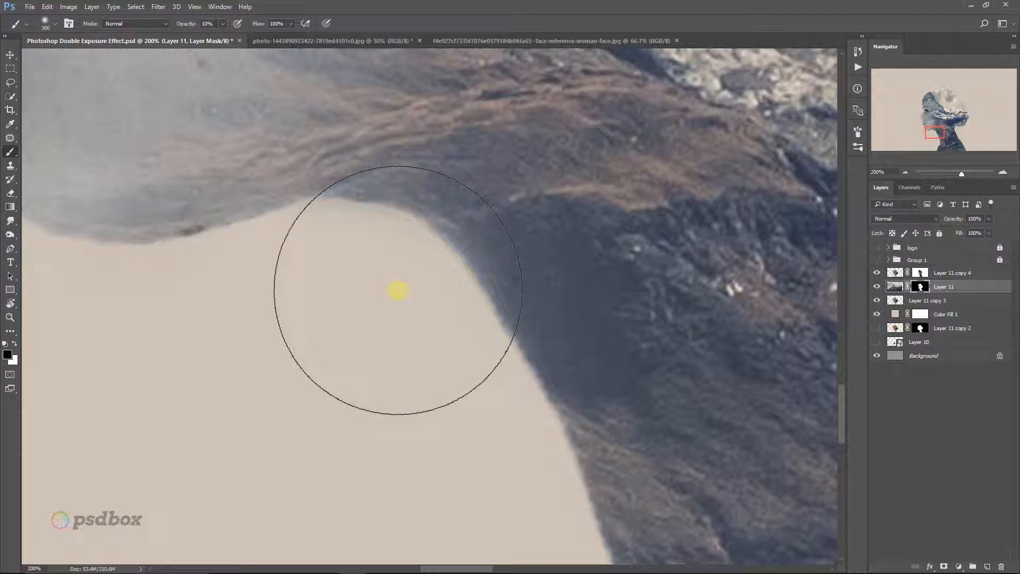
drag(398, 290, 400, 284)
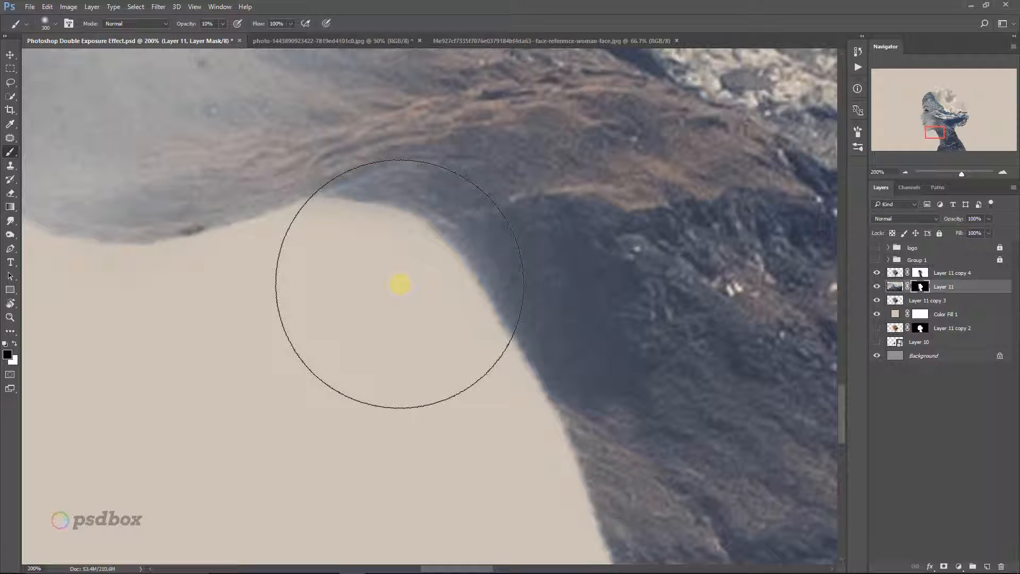
Try to clean the throat outline on the Layer 11 mask with black at 10% opacity and an 80 px brush
key(bracketleft)
key(bracketleft)
key(bracketleft)
key(bracketleft)
key(bracketleft)
key(bracketleft)
key(bracketleft)
key(bracketleft)
click(424, 269)
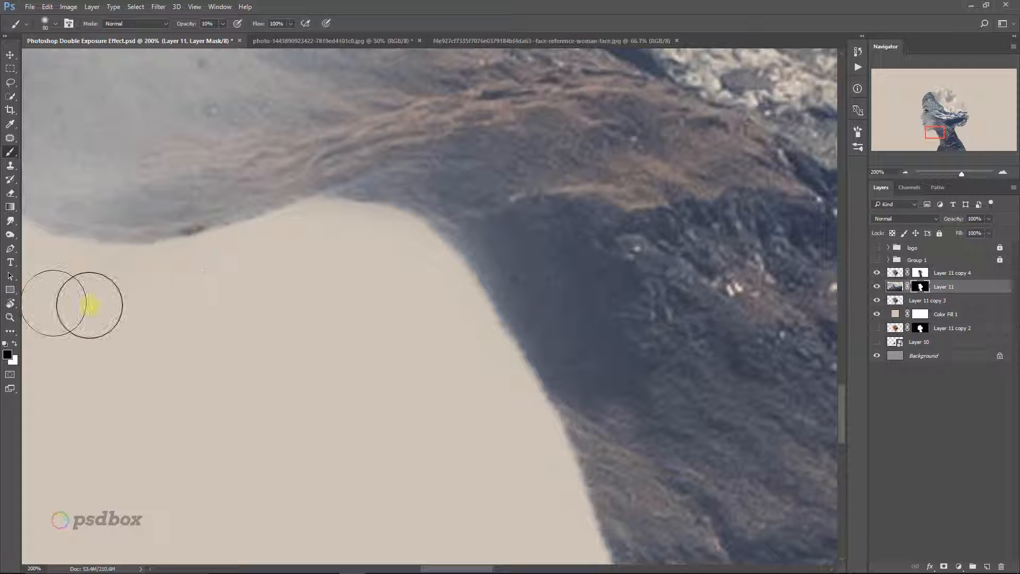
click(461, 244)
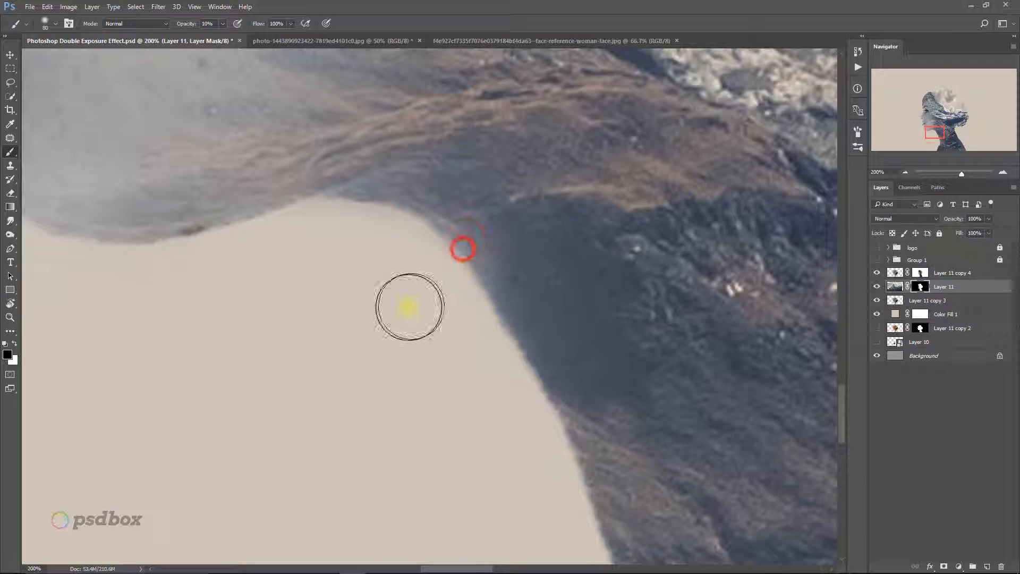
key(ctrl+alt+z)
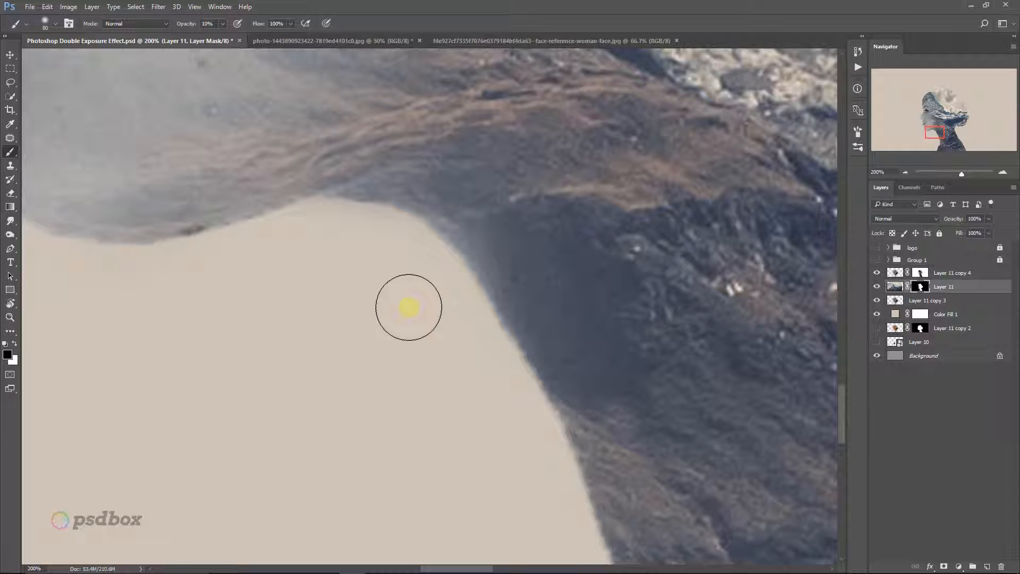
Try a white stroke at 10% opacity on the Layer 11 mask in front of the throat and undo it
key(x)
mouse_move(467, 362)
mouse_down()
mouse_move(448, 322)
mouse_move(466, 389)
mouse_up()
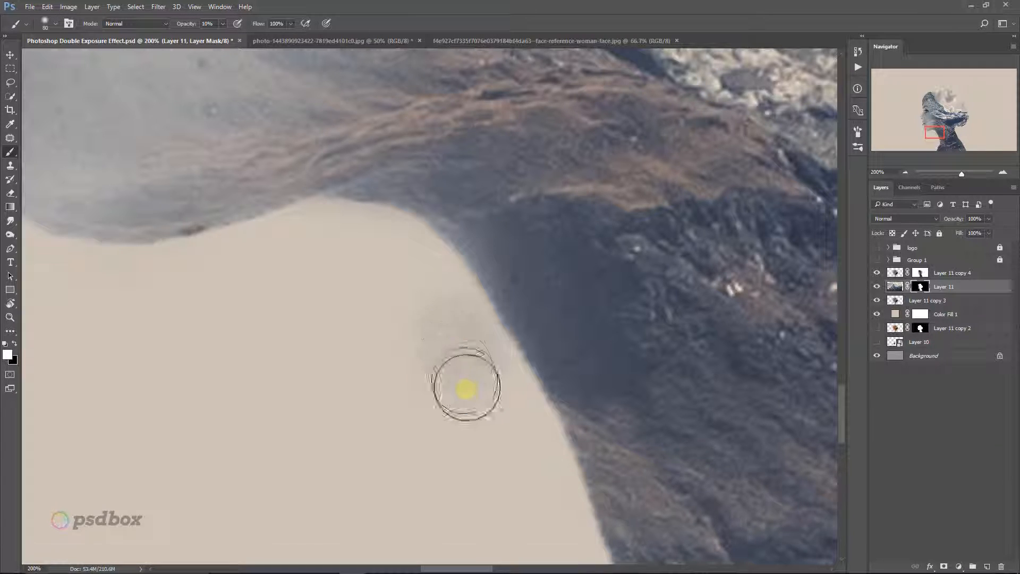
key(ctrl+alt+z)
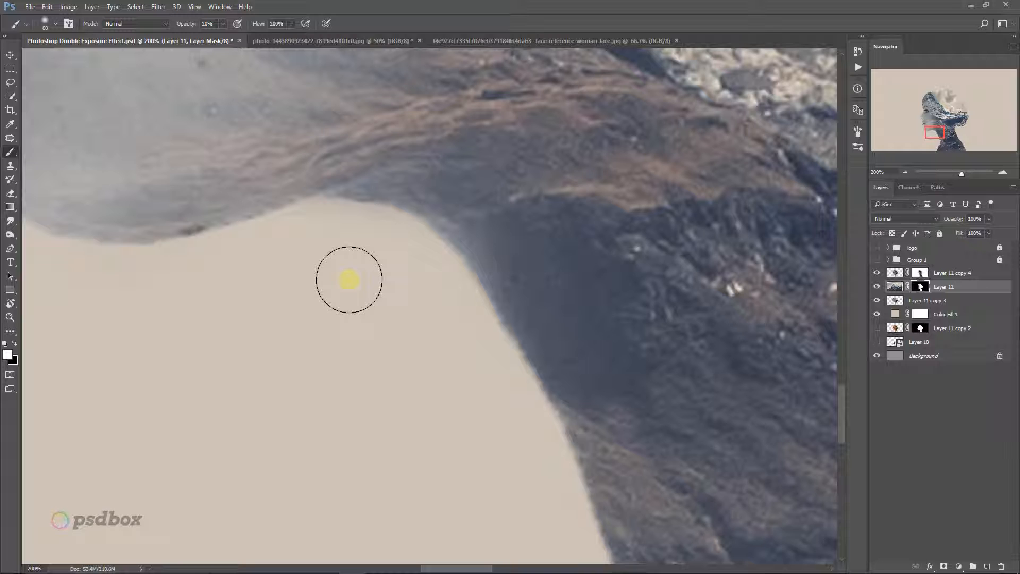
Paint with black at 100% opacity on the Layer 11 mask along the jaw underside and throat edge using a 45 px brush
mouse_move(349, 280)
mouse_down()
mouse_move(286, 263)
mouse_move(240, 272)
mouse_move(260, 264)
mouse_up()
key(0)
key(ctrl+z)
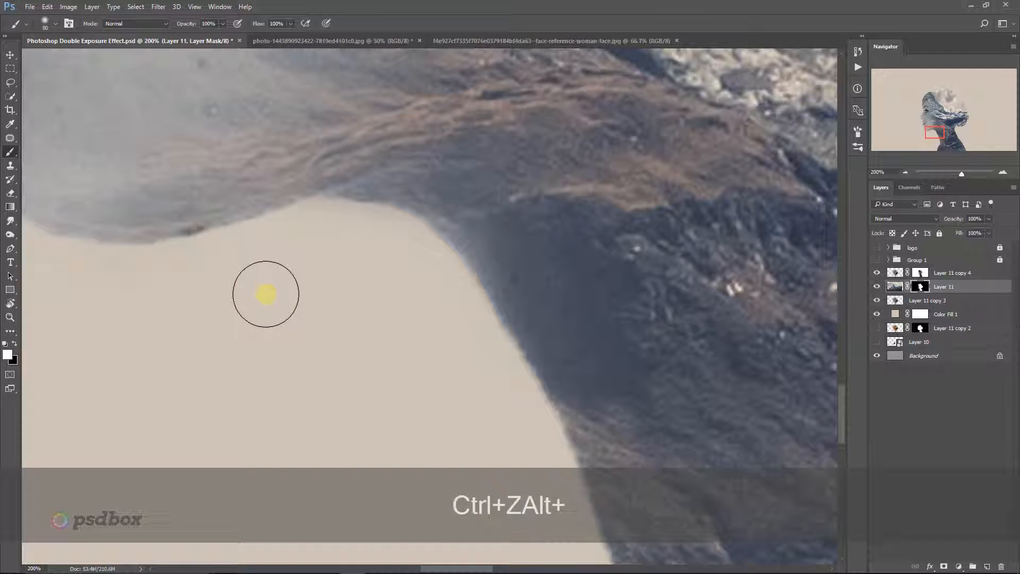
key(x)
click(205, 285)
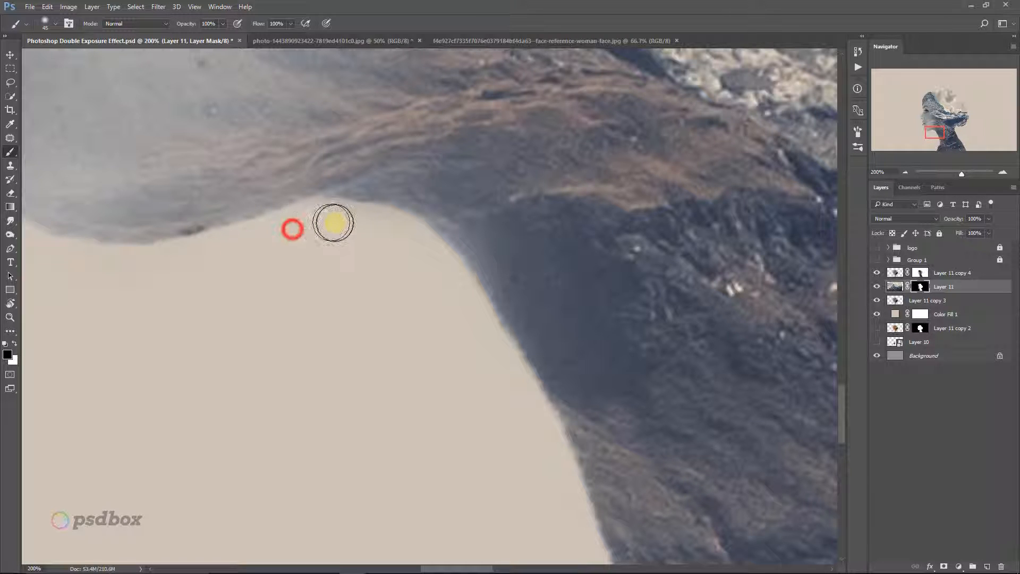
mouse_move(334, 223)
mouse_down()
mouse_move(421, 247)
mouse_move(504, 383)
mouse_move(457, 270)
mouse_move(450, 277)
mouse_move(523, 399)
mouse_move(534, 449)
mouse_up()
drag(449, 357, 410, 382)
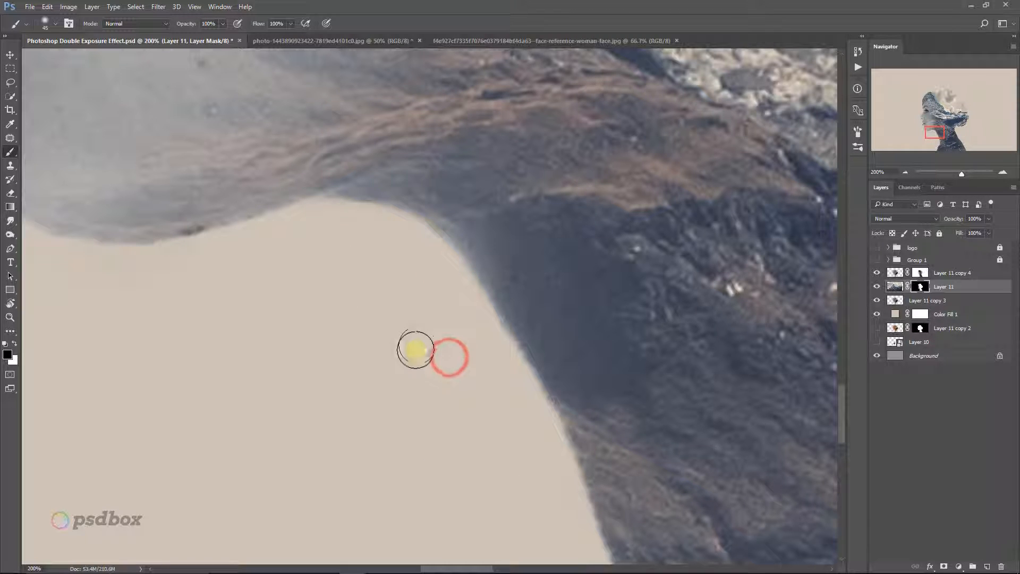
Enlarge the brush and paint with black on the Layer 11 mask across the beige area beneath the jaw to remove leftover residue
key(bracketright)
key(bracketright)
key(bracketright)
key(bracketright)
key(bracketright)
key(bracketright)
mouse_move(353, 284)
mouse_down()
mouse_move(193, 359)
mouse_move(382, 405)
mouse_move(420, 353)
mouse_move(366, 305)
mouse_move(441, 293)
mouse_move(521, 223)
mouse_move(504, 207)
mouse_move(464, 216)
mouse_up()
Paint with white at 100% opacity on the Layer 11 mask along the inner throat edge using a 35 px brush to darken the outline
key(x)
key(bracketleft)
key(bracketleft)
key(bracketleft)
key(bracketleft)
key(bracketleft)
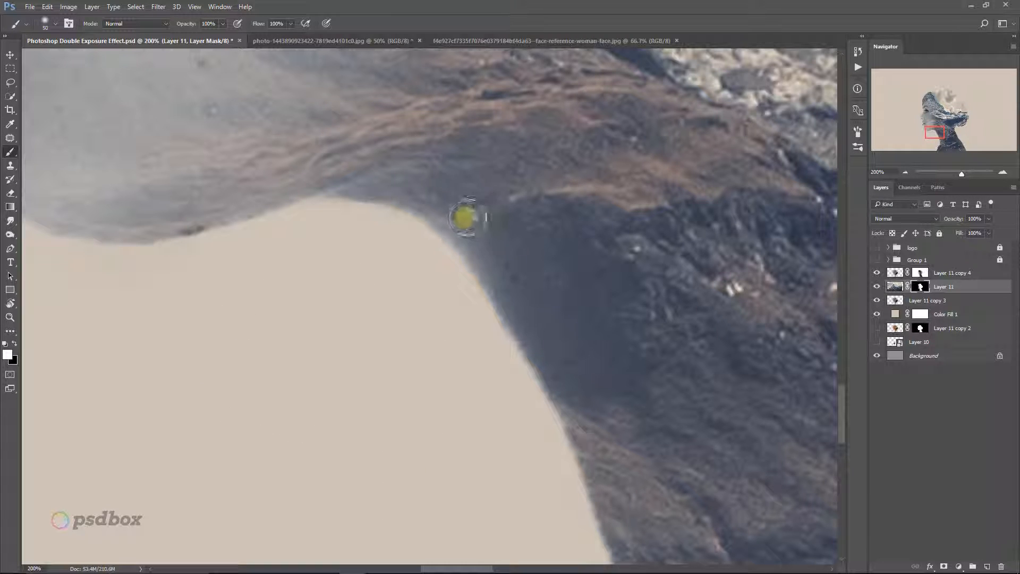
drag(483, 252, 518, 304)
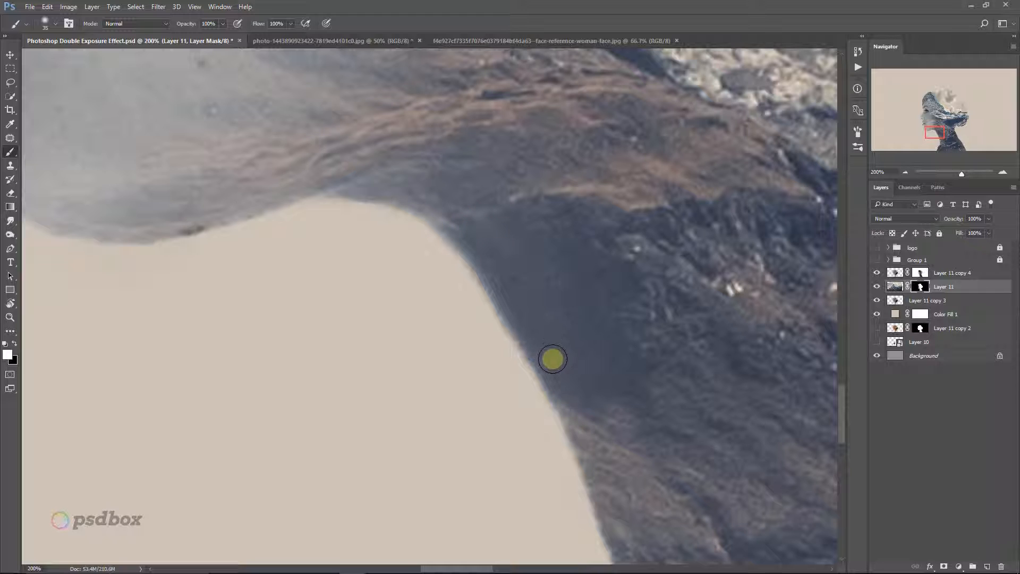
Paint with white at 20% opacity on the Layer 11 mask along the jaw underside and upper throat with a 60 px brush to restore texture
drag(417, 193, 239, 182)
key(ctrl+z)
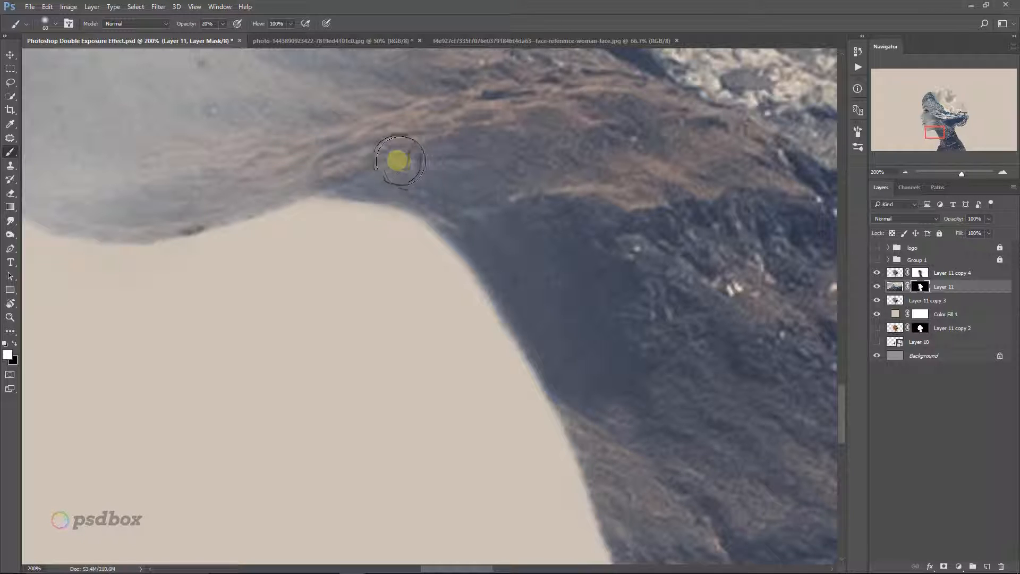
mouse_move(385, 156)
mouse_down()
mouse_move(459, 186)
mouse_move(570, 324)
mouse_up()
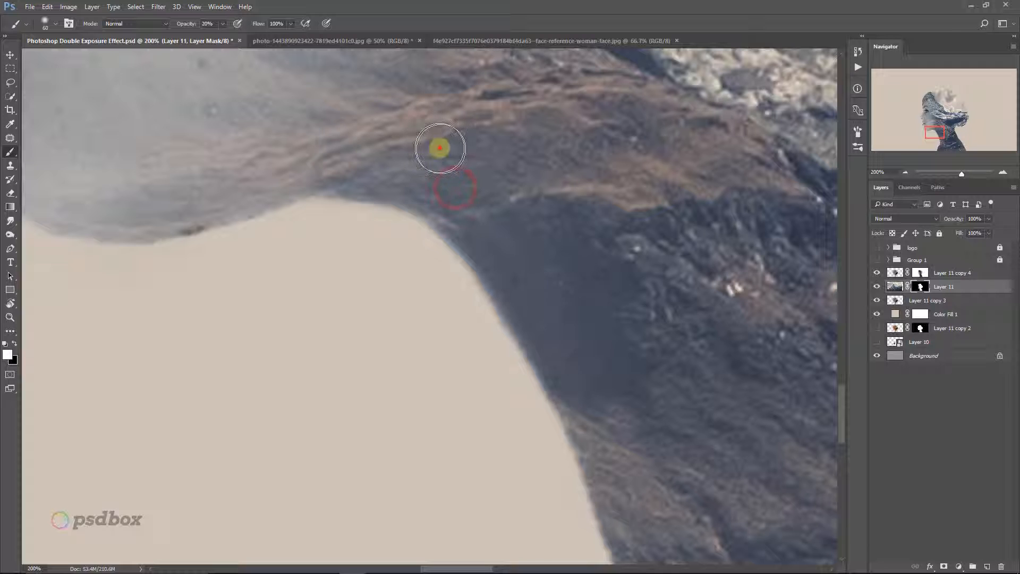
mouse_move(439, 148)
mouse_down()
mouse_move(306, 143)
mouse_move(335, 143)
mouse_move(136, 161)
mouse_move(173, 166)
mouse_move(153, 194)
mouse_up()
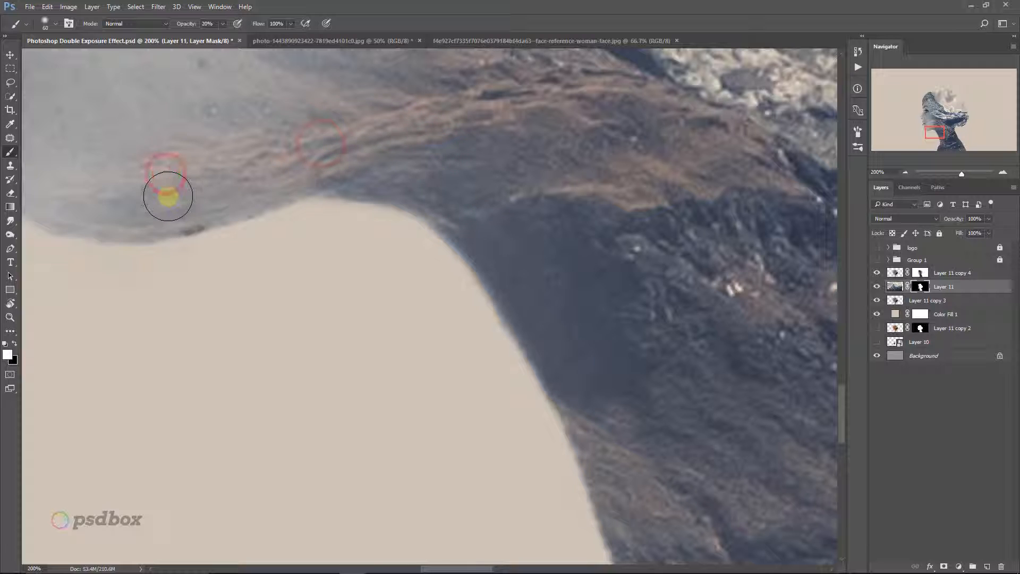
Paint with black at 20% opacity on the Layer 11 mask over the chin and just below it using a 150 px brush
key(ctrl+minus)
key(ctrl+minus)
key(ctrl+minus)
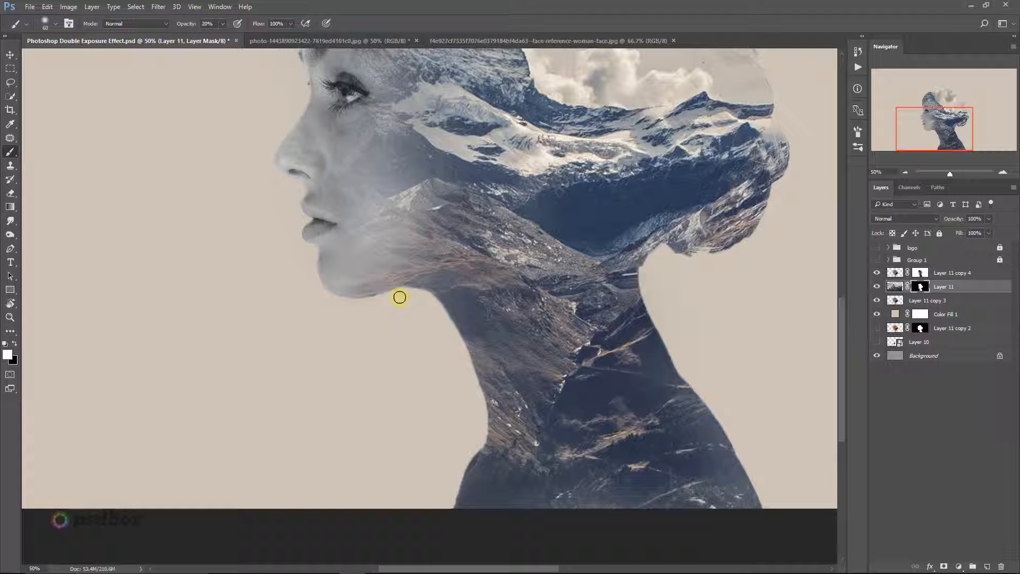
mouse_move(338, 279)
mouse_down()
mouse_move(364, 327)
mouse_move(338, 279)
mouse_up()
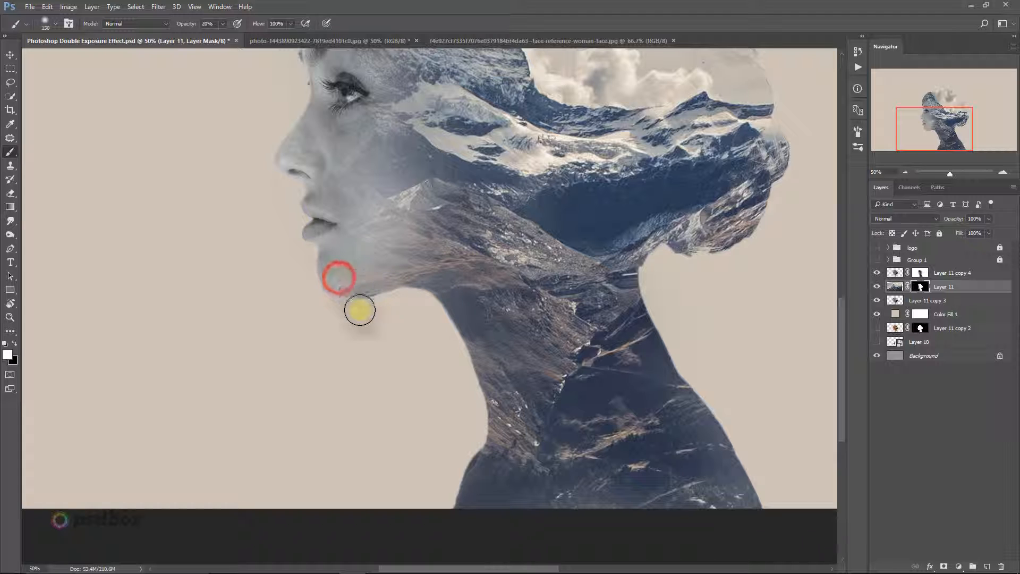
key(ctrl+alt+z)
key(x)
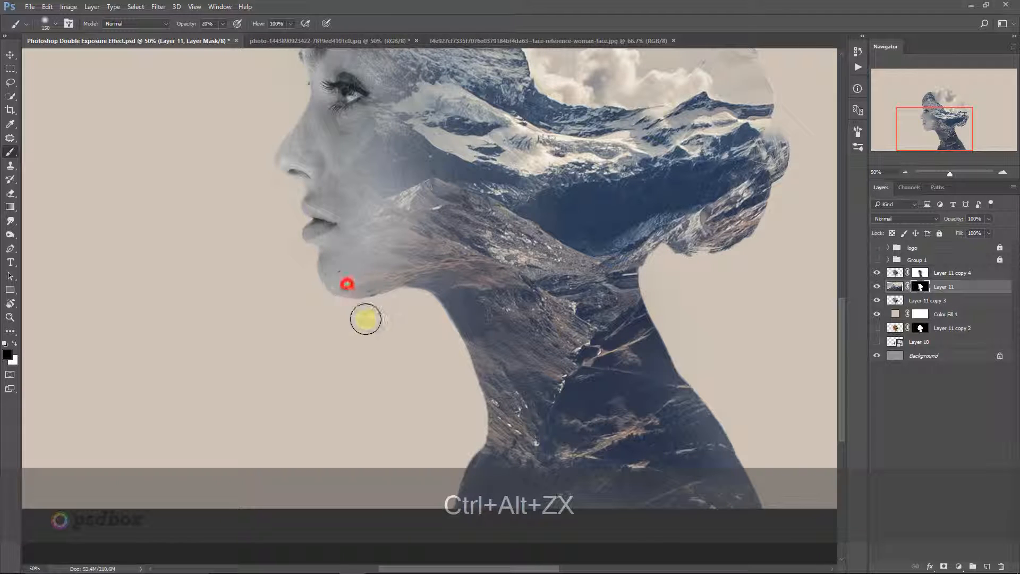
mouse_move(366, 318)
mouse_down()
mouse_move(358, 277)
mouse_move(369, 296)
mouse_move(351, 264)
mouse_up()
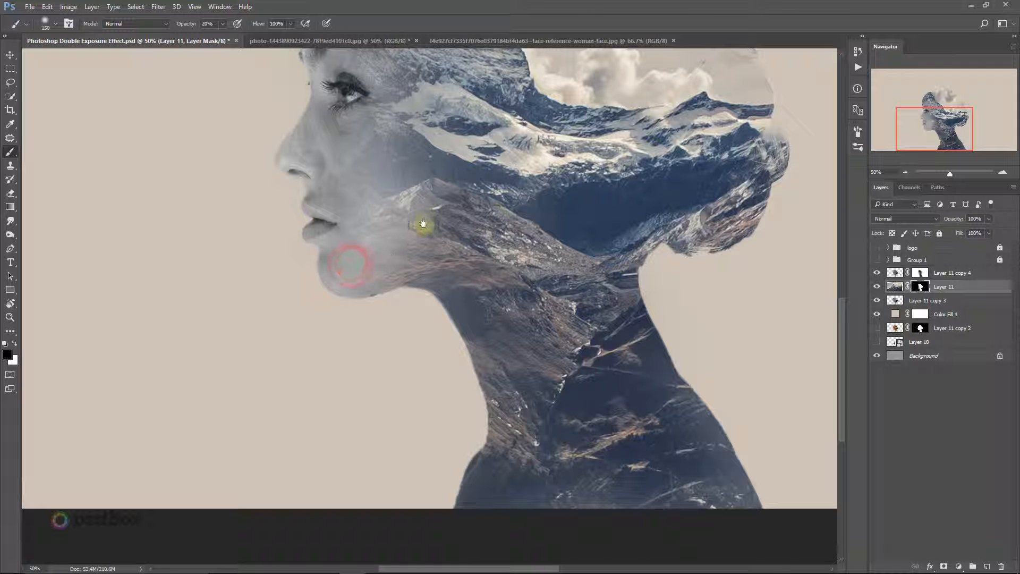
Paint with white at 20% opacity on the Layer 11 mask over the cheek around the small mountain peak to bring back its texture
drag(425, 220, 466, 303)
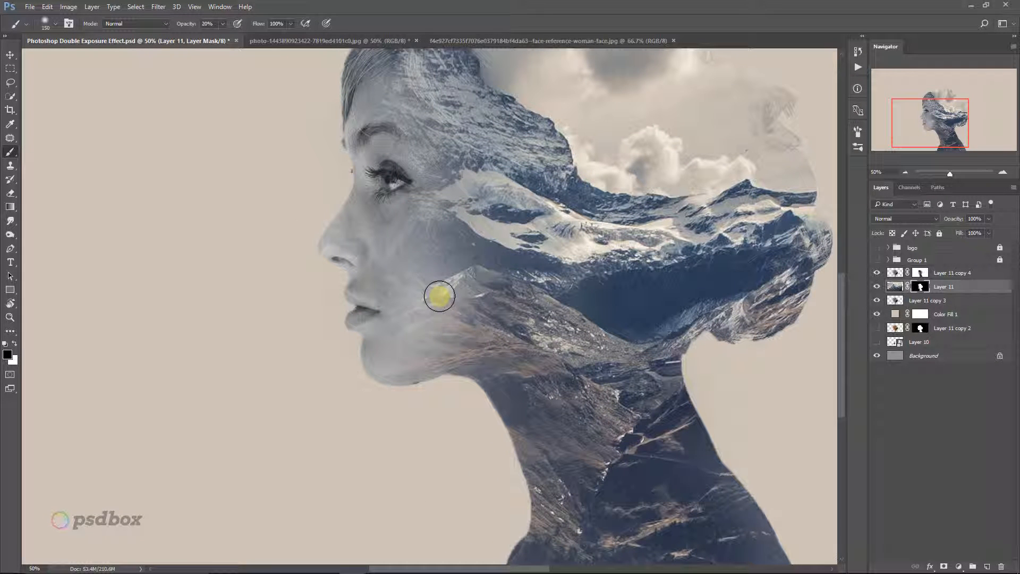
key(x)
click(448, 289)
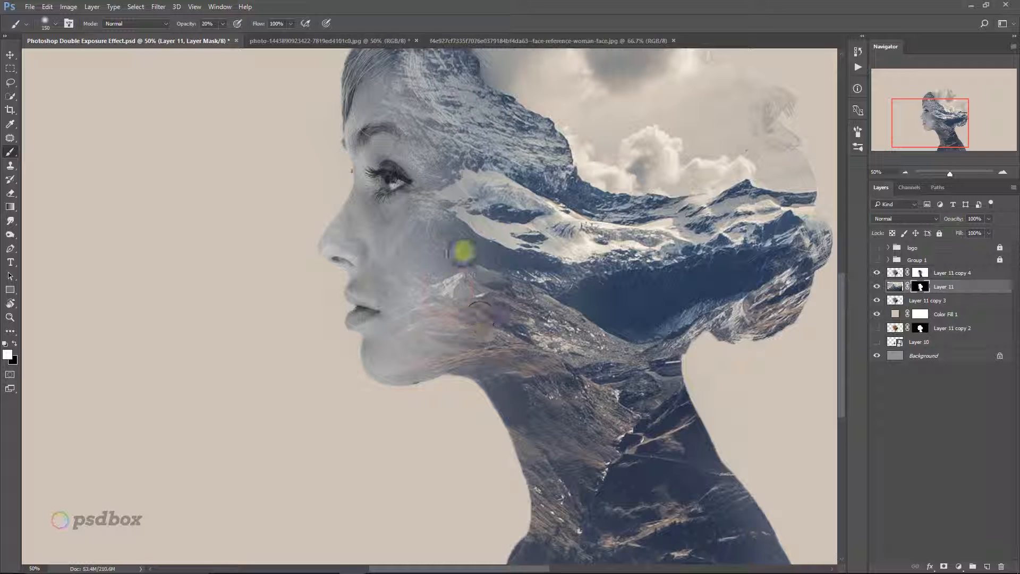
drag(489, 244, 422, 281)
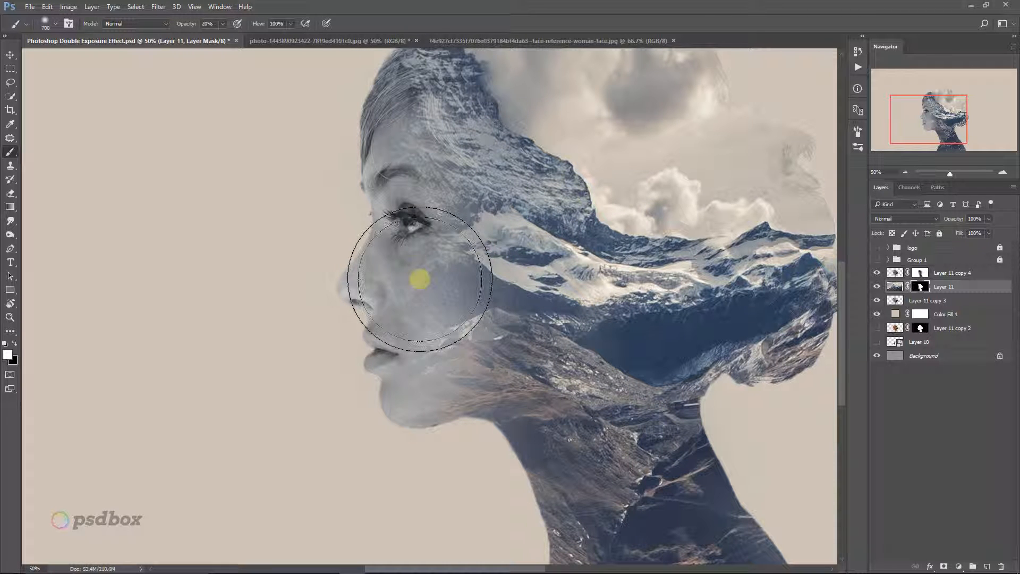
Paint with black at 20% opacity on the Layer 11 mask over the nose, front cheek and mouth using a 600 px brush
key(bracketleft)
key(bracketleft)
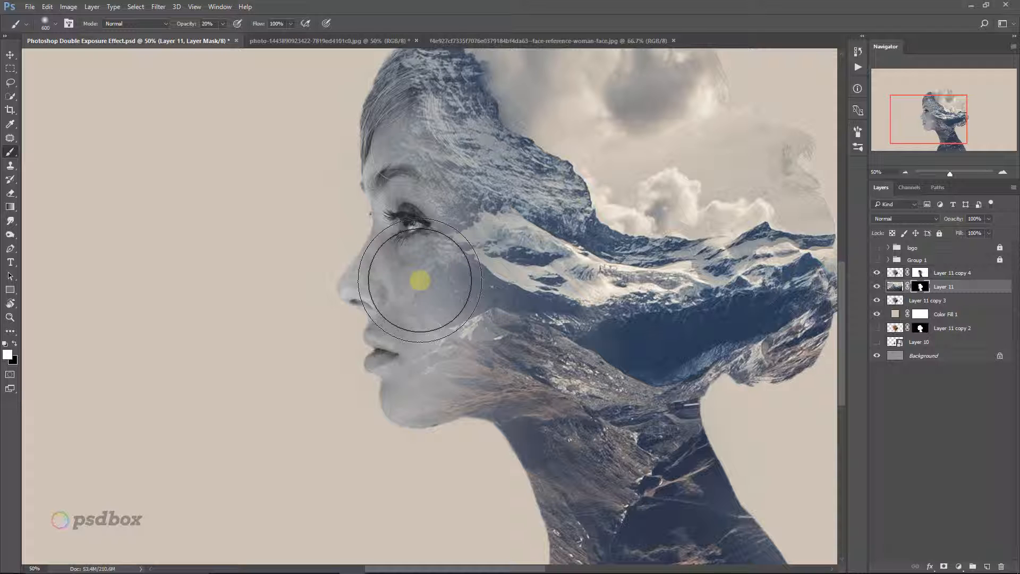
key(x)
drag(373, 252, 390, 357)
drag(394, 289, 397, 357)
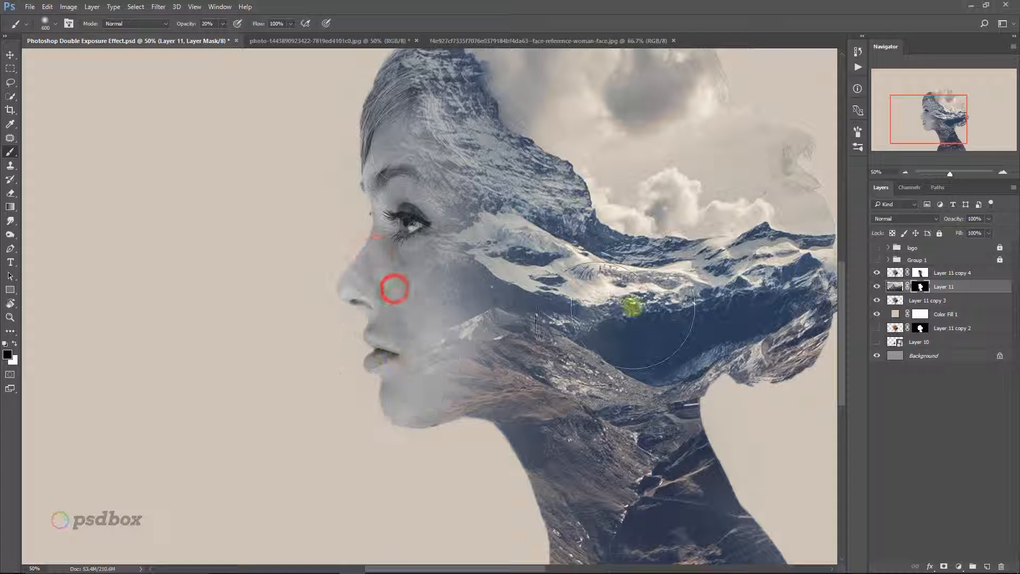
Duplicate Layer 11 together with its mask
drag(608, 304, 571, 419)
drag(556, 315, 460, 289)
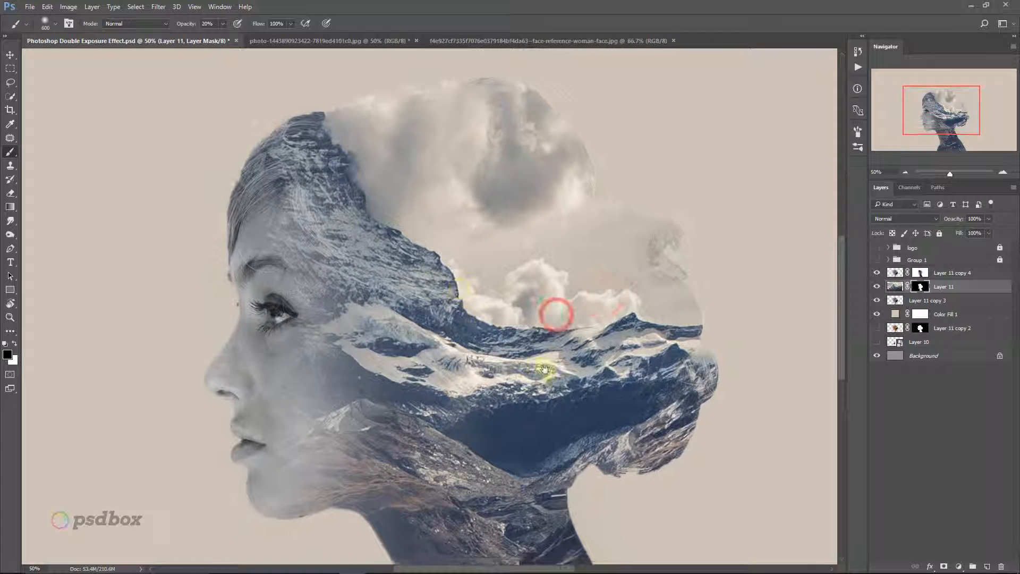
drag(550, 370, 486, 278)
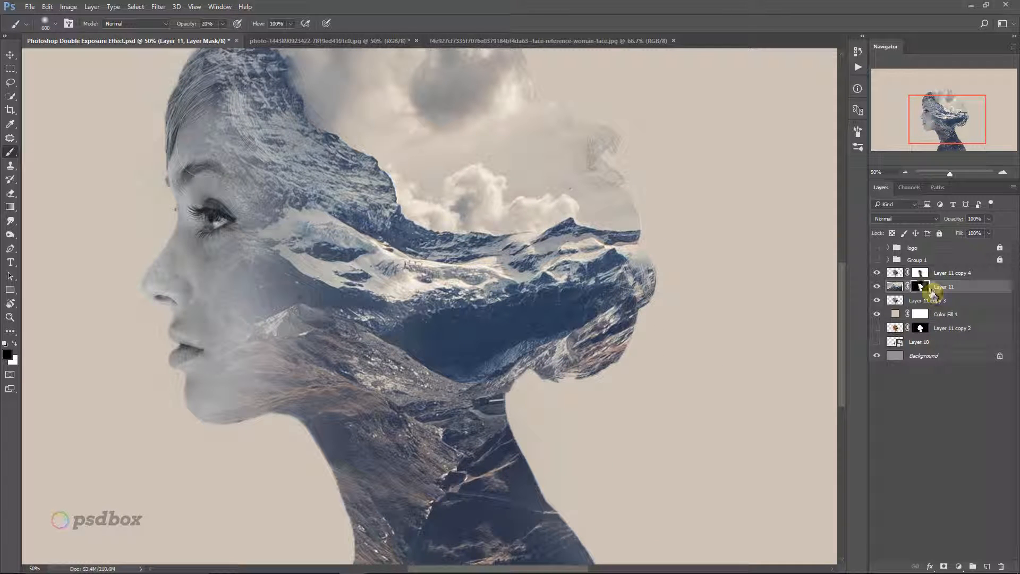
click(930, 287)
drag(951, 288, 989, 566)
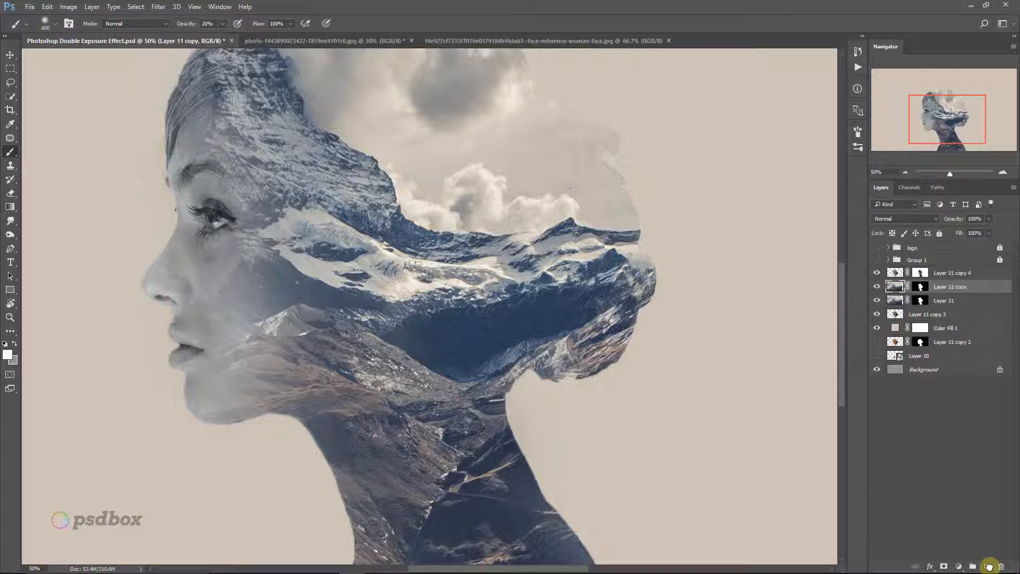
Delete the layer mask from Layer 11 copy without applying it, leaving the full mountain photo on the duplicate
drag(570, 217, 607, 319)
drag(580, 263, 591, 292)
click(923, 288)
key(x)
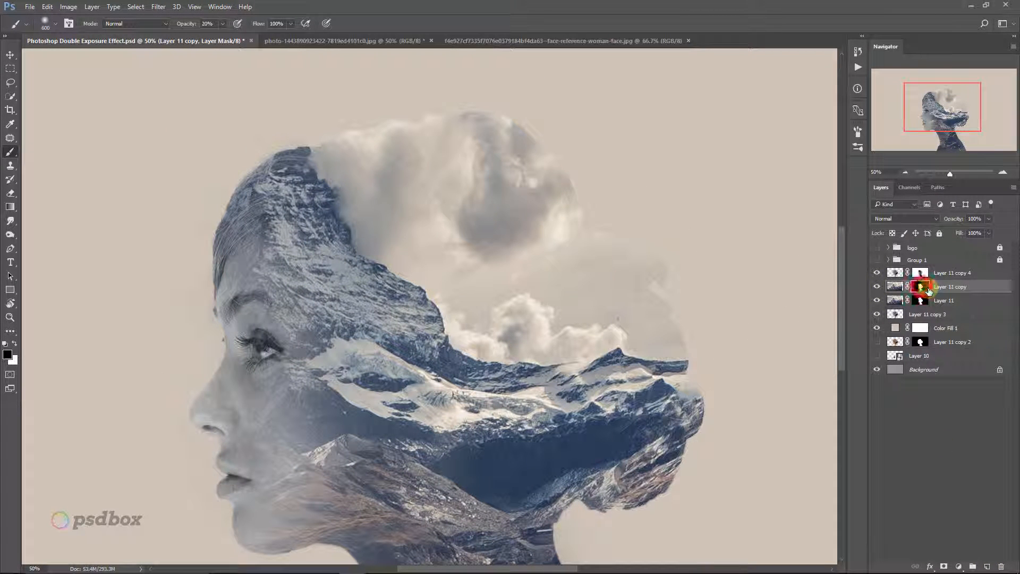
drag(924, 288, 1002, 568)
click(557, 220)
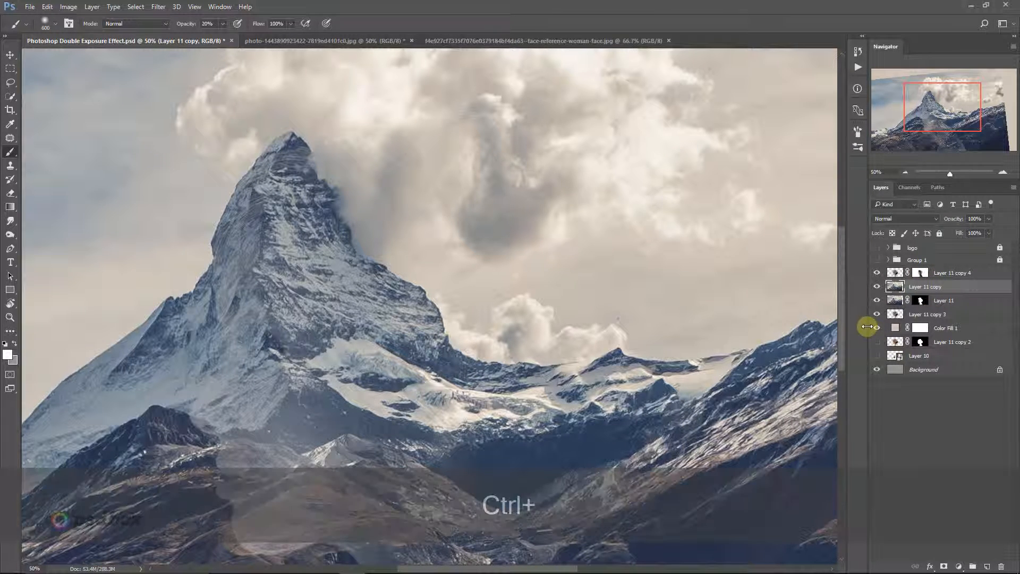
key(ctrl+minus)
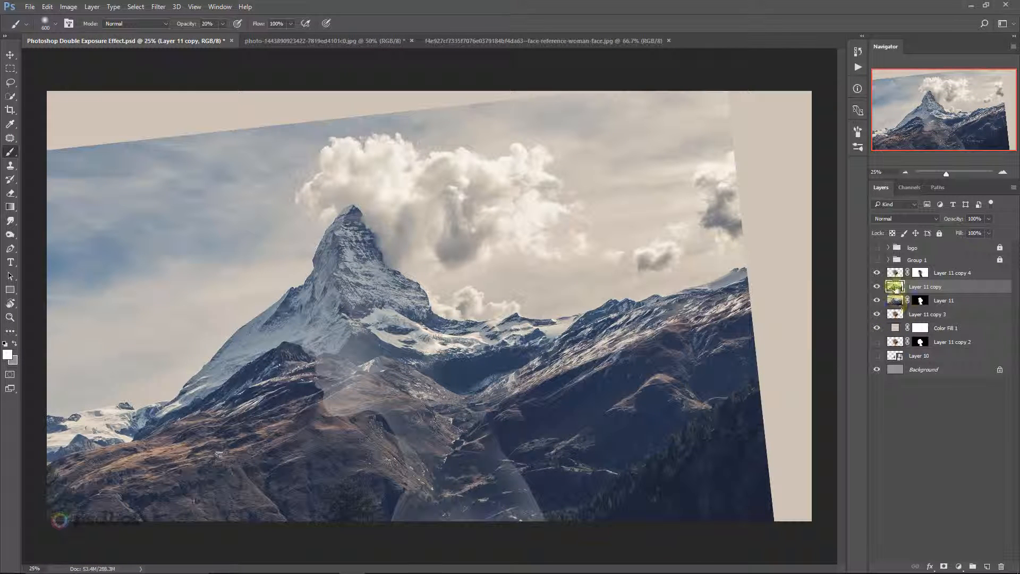
Set the blend mode of Layer 11 copy to Lighten
click(901, 219)
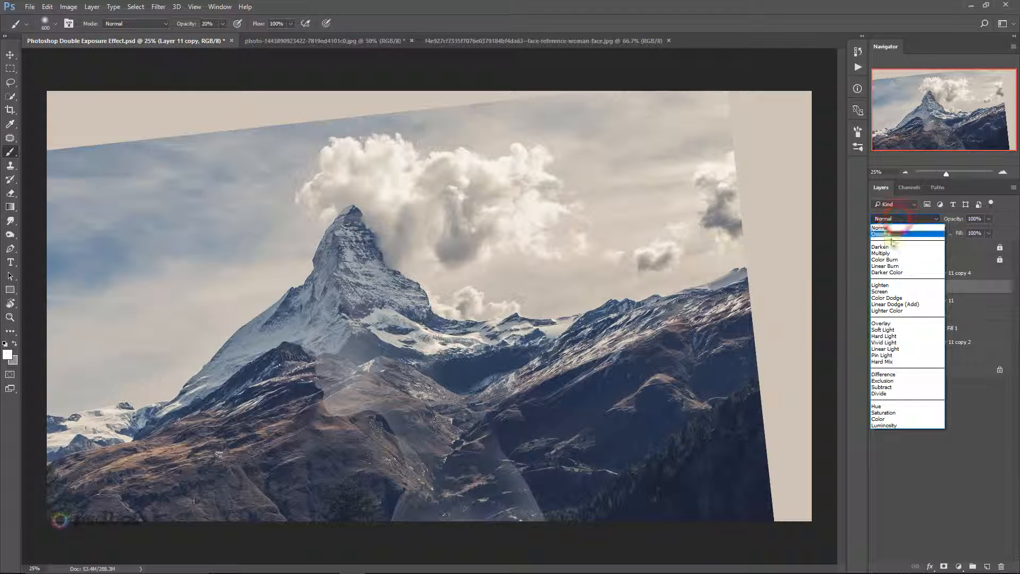
click(882, 287)
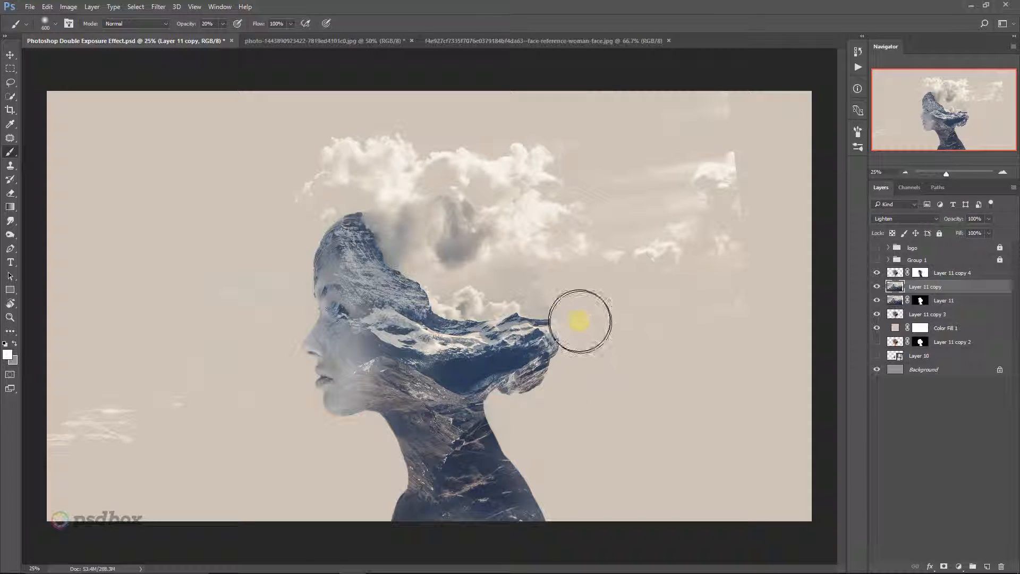
click(577, 314)
mouse_move(576, 313)
mouse_down()
mouse_move(561, 300)
mouse_move(576, 314)
mouse_up()
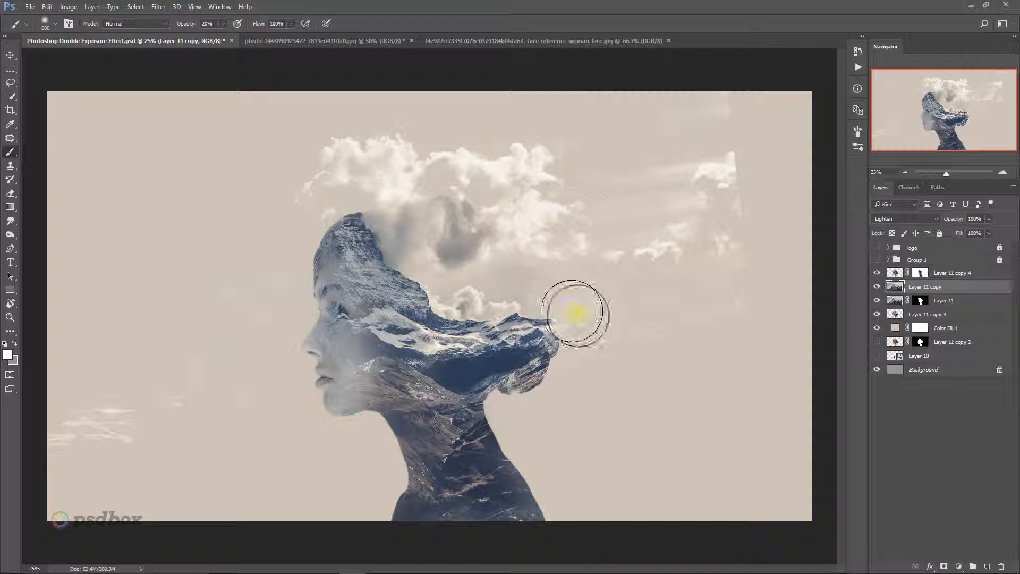
key(ctrl+alt+z)
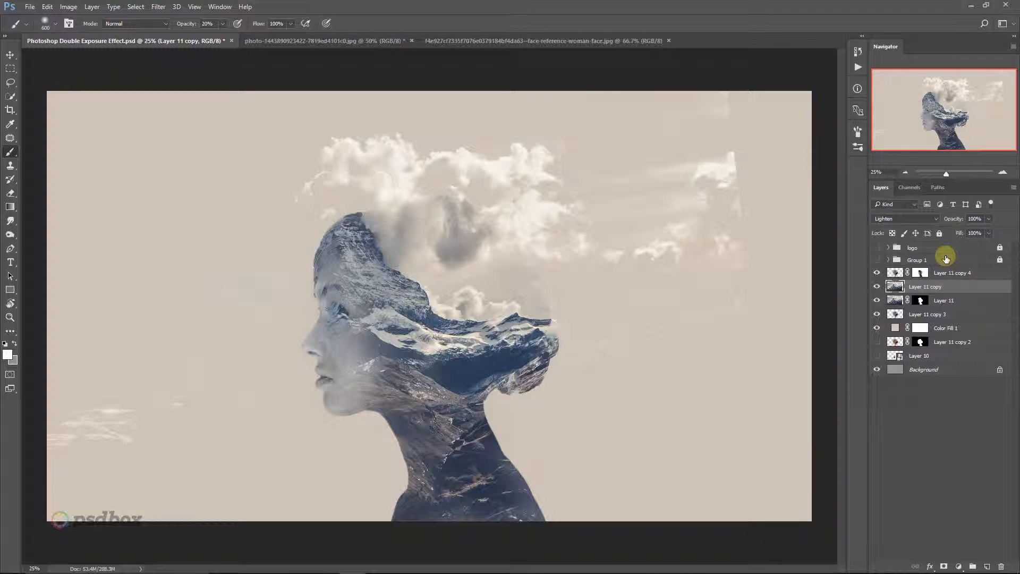
Add a black layer mask to Layer 11 copy so that its whole content is hidden
click(944, 566)
key(ctrl+alt+z)
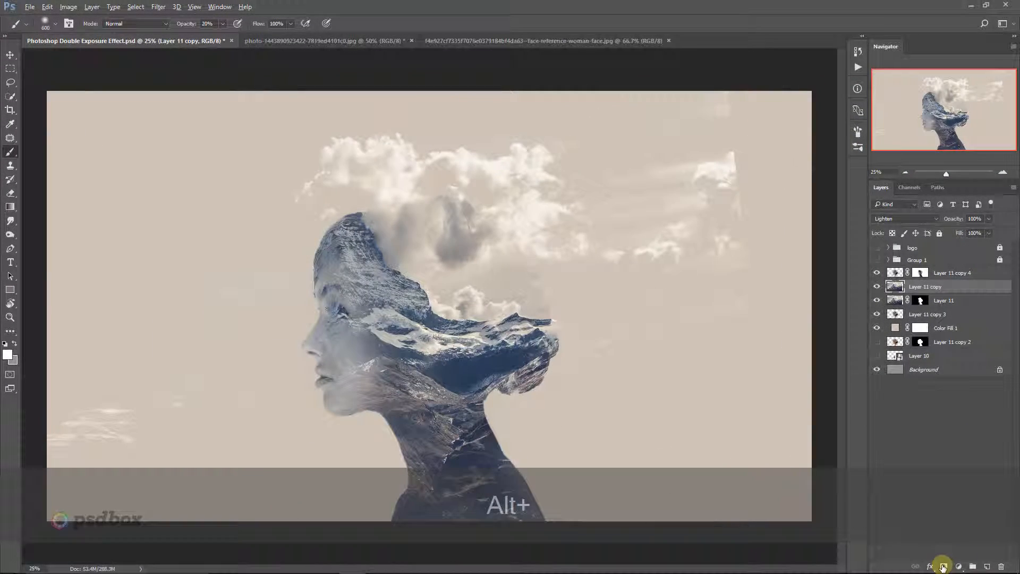
alt+click(943, 566)
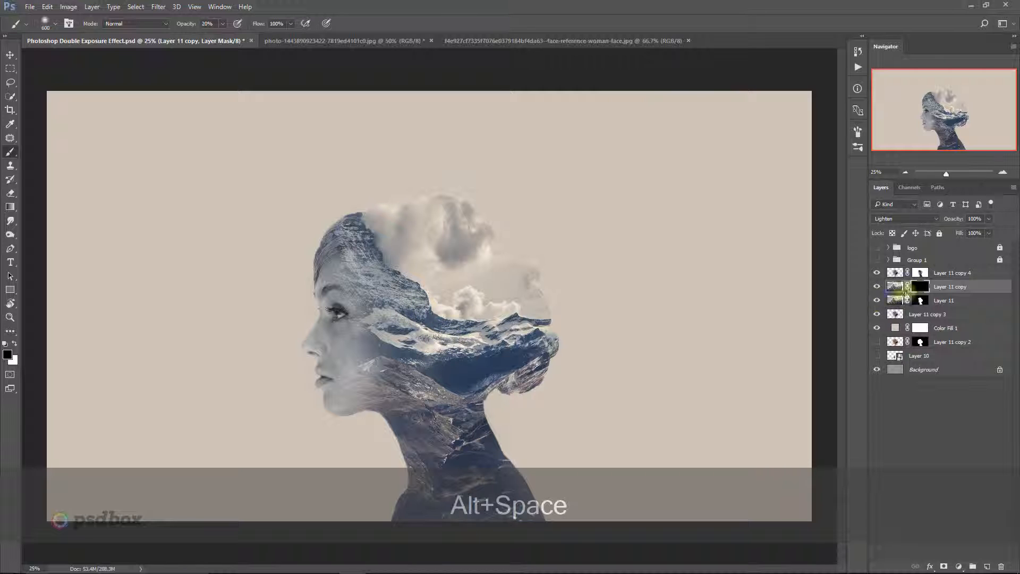
Paint with white on the Layer 11 copy mask above and behind the head to reveal the clouds, varying brush opacity from 10% to 100%
key(x)
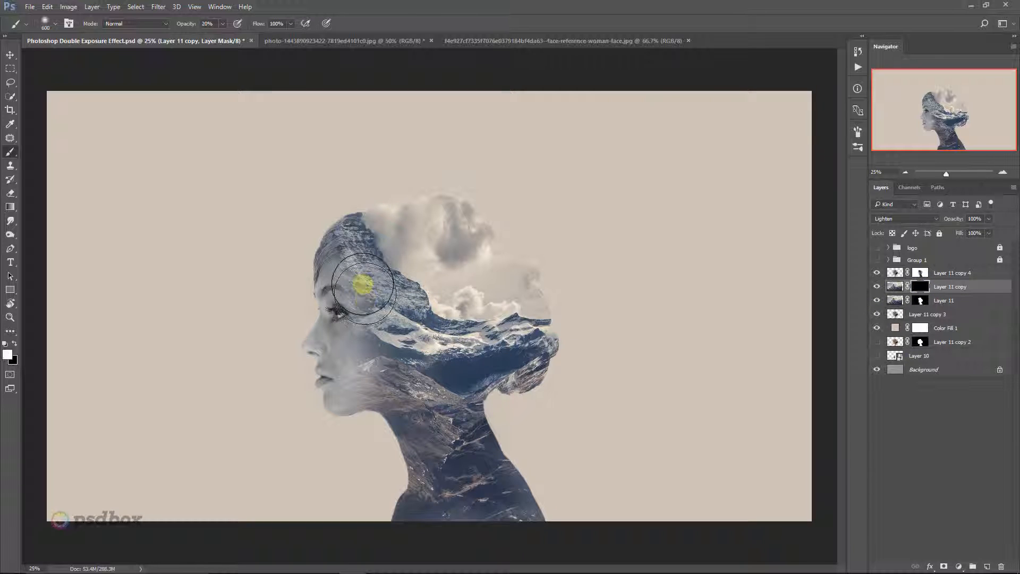
mouse_move(359, 266)
mouse_down()
mouse_move(365, 220)
mouse_move(362, 240)
mouse_move(371, 231)
mouse_move(394, 255)
mouse_move(476, 264)
mouse_move(425, 273)
mouse_move(353, 232)
mouse_move(384, 222)
mouse_move(374, 210)
mouse_move(394, 225)
mouse_move(425, 229)
mouse_up()
key(x)
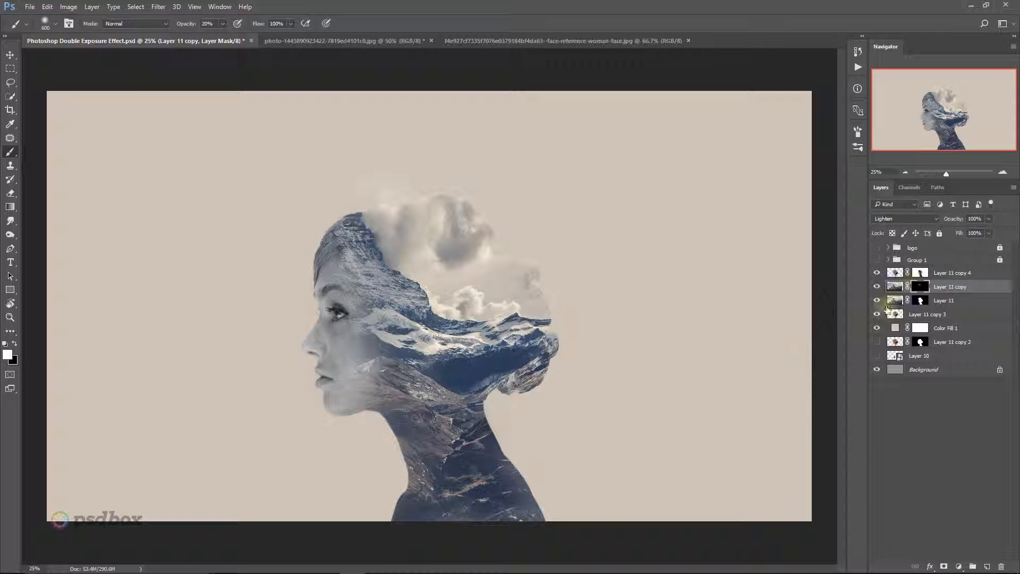
key(1)
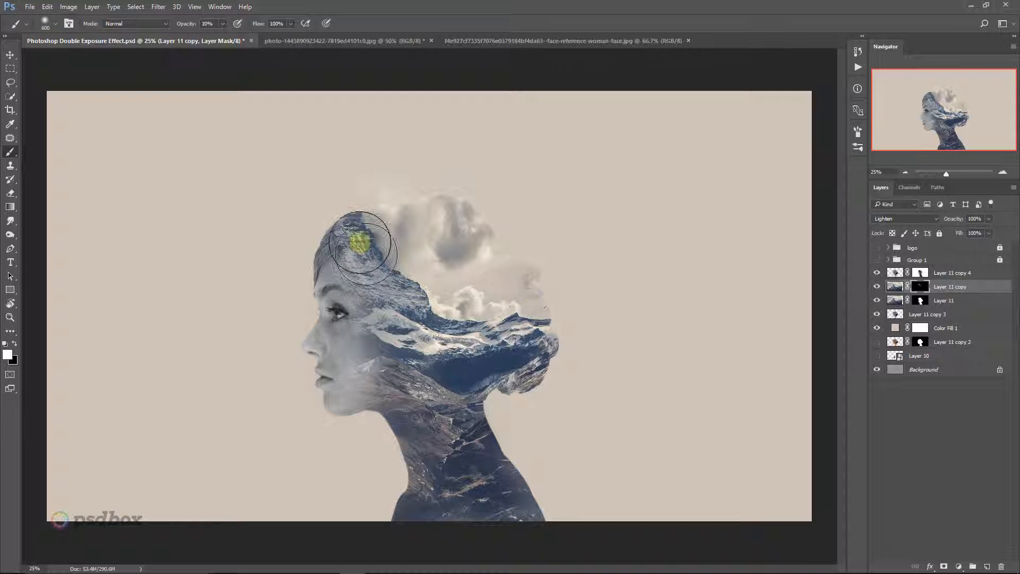
mouse_move(357, 239)
mouse_down()
mouse_move(455, 203)
mouse_move(543, 299)
mouse_move(556, 270)
mouse_move(552, 214)
mouse_move(526, 189)
mouse_move(431, 161)
mouse_move(364, 196)
mouse_move(321, 183)
mouse_move(313, 162)
mouse_move(298, 188)
mouse_move(292, 175)
mouse_move(305, 220)
mouse_move(309, 199)
mouse_move(369, 129)
mouse_move(469, 158)
mouse_move(530, 147)
mouse_move(565, 189)
mouse_move(602, 166)
mouse_move(590, 233)
mouse_move(600, 255)
mouse_move(569, 332)
mouse_move(529, 323)
mouse_move(504, 301)
mouse_move(461, 312)
mouse_move(539, 302)
mouse_move(551, 287)
mouse_move(498, 314)
mouse_move(625, 342)
mouse_move(558, 331)
mouse_move(543, 378)
mouse_move(592, 322)
mouse_move(582, 275)
mouse_move(570, 295)
mouse_move(592, 321)
mouse_move(583, 274)
mouse_move(570, 296)
mouse_move(449, 210)
mouse_up()
Toggle Layer 11, Layer 11 copy 3, Layer 11 copy and Layer 11 copy 4 to examine which one causes the edge behind the head
key(alt+space)
key(ctrl+equal)
key(ctrl+equal)
key(space)
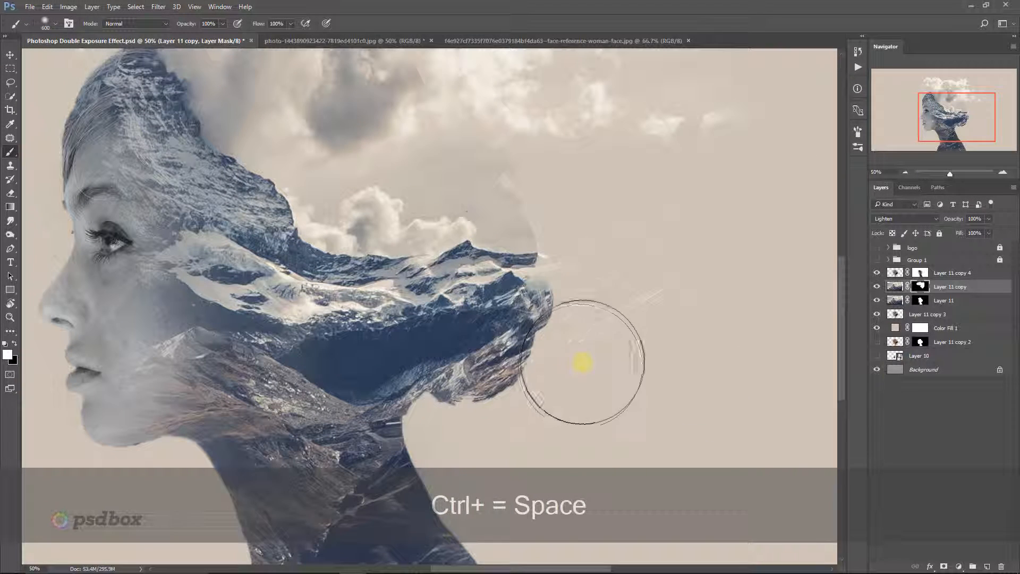
click(877, 301)
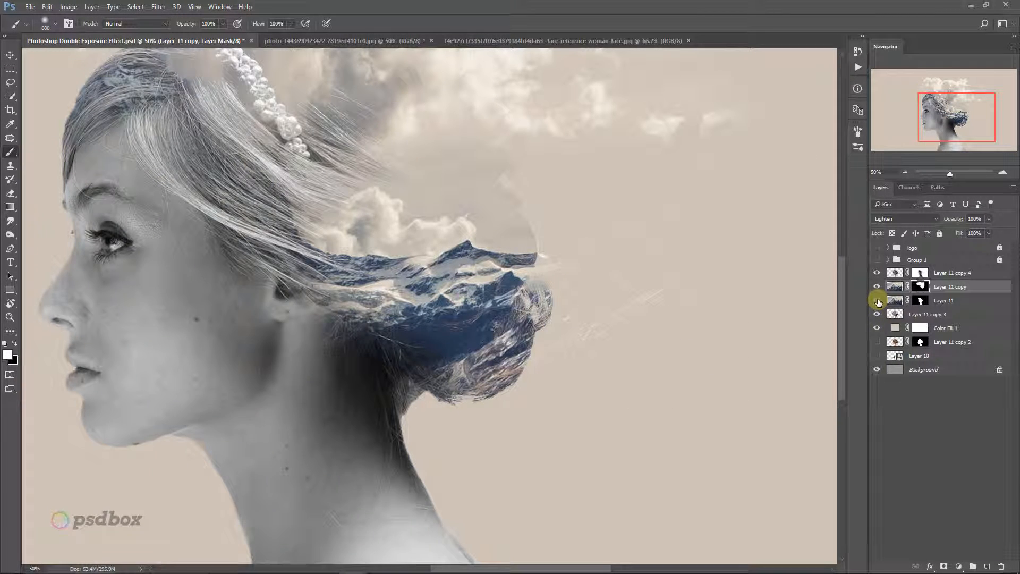
click(877, 300)
click(877, 300)
click(877, 300)
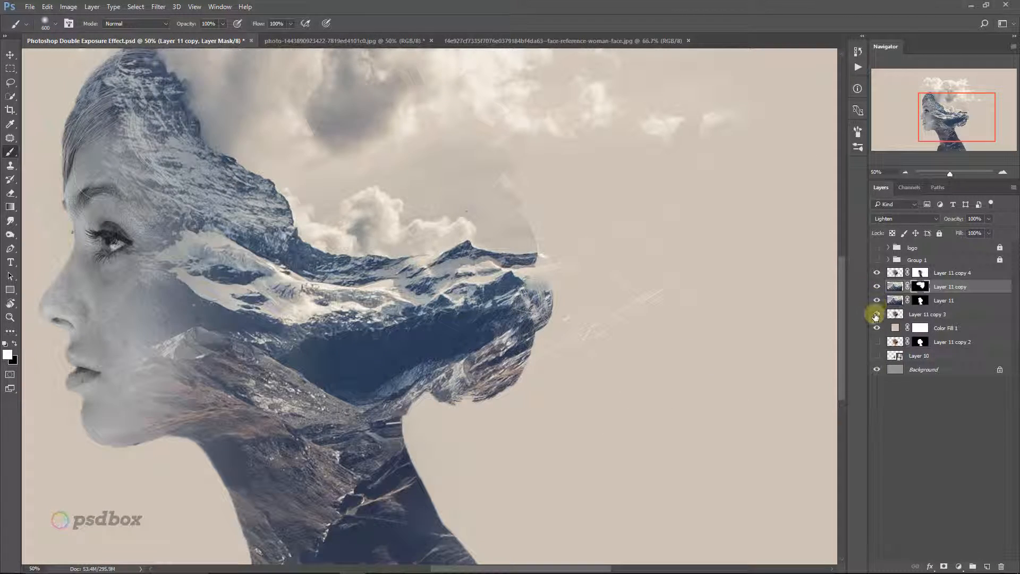
click(876, 314)
click(876, 315)
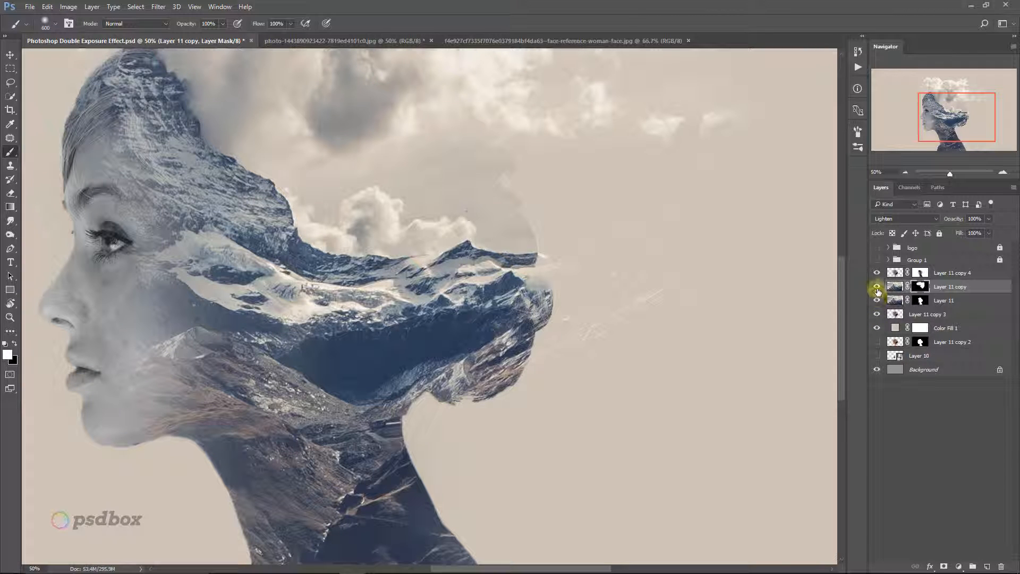
click(877, 288)
click(877, 288)
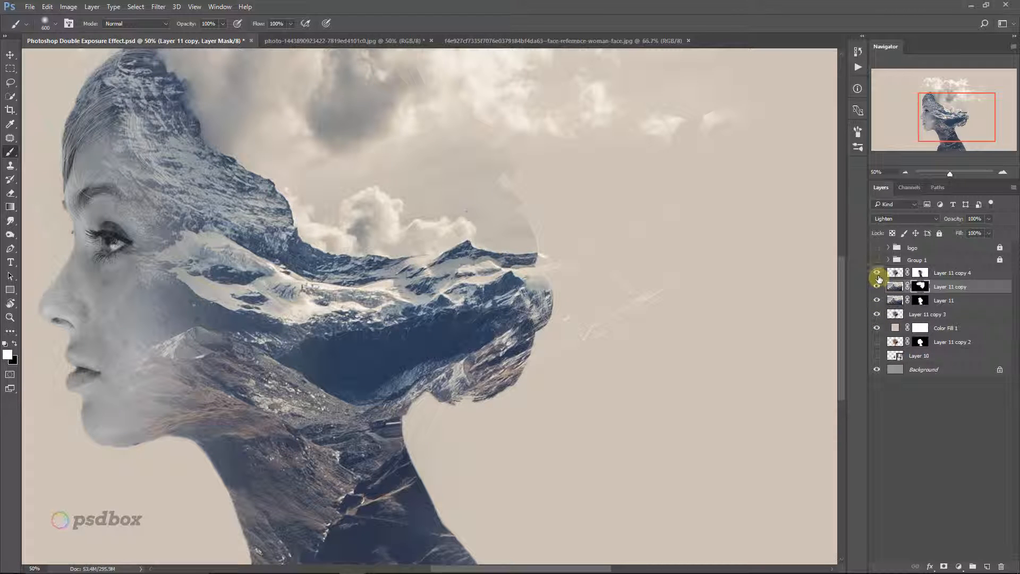
click(877, 274)
click(877, 274)
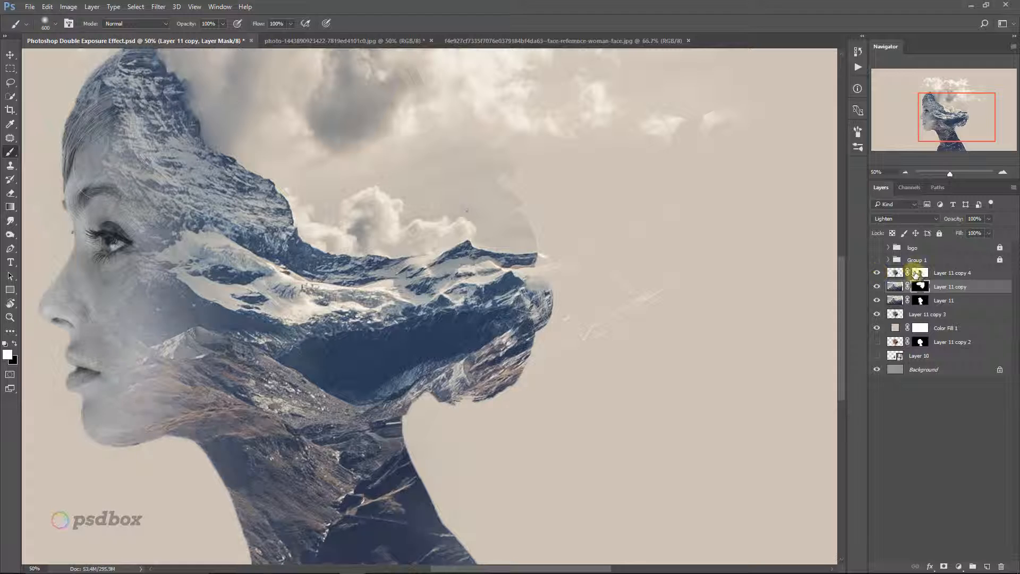
Try to paint away the faint edge behind the head on the Layer 11 copy 4 mask at 100% brush opacity
click(920, 272)
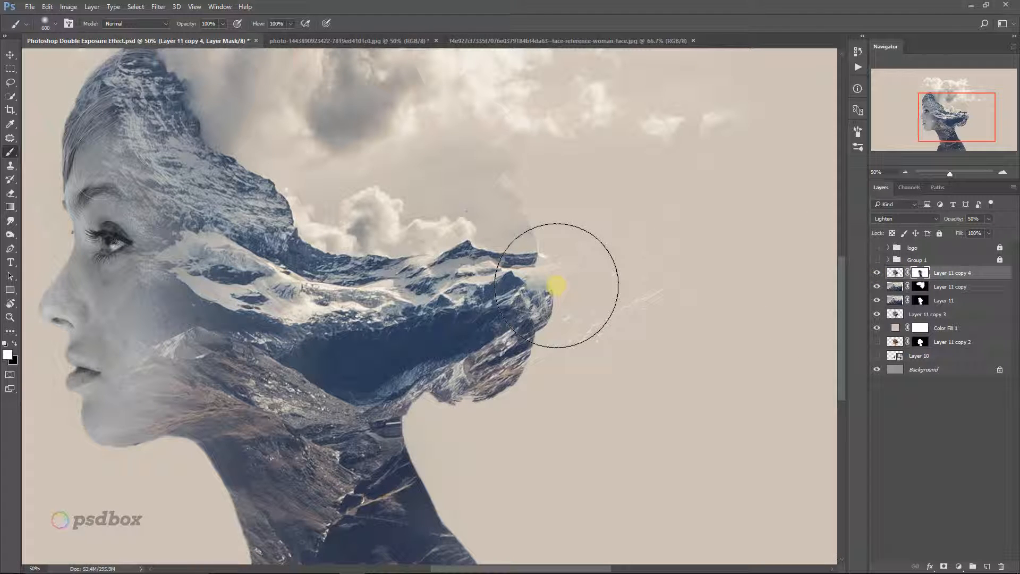
key(x)
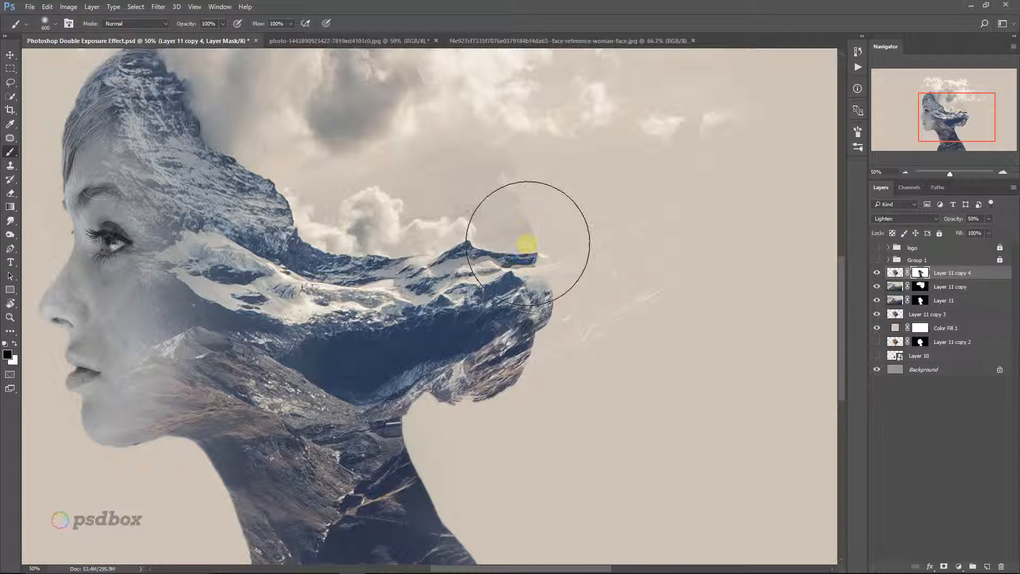
key(x)
key(x)
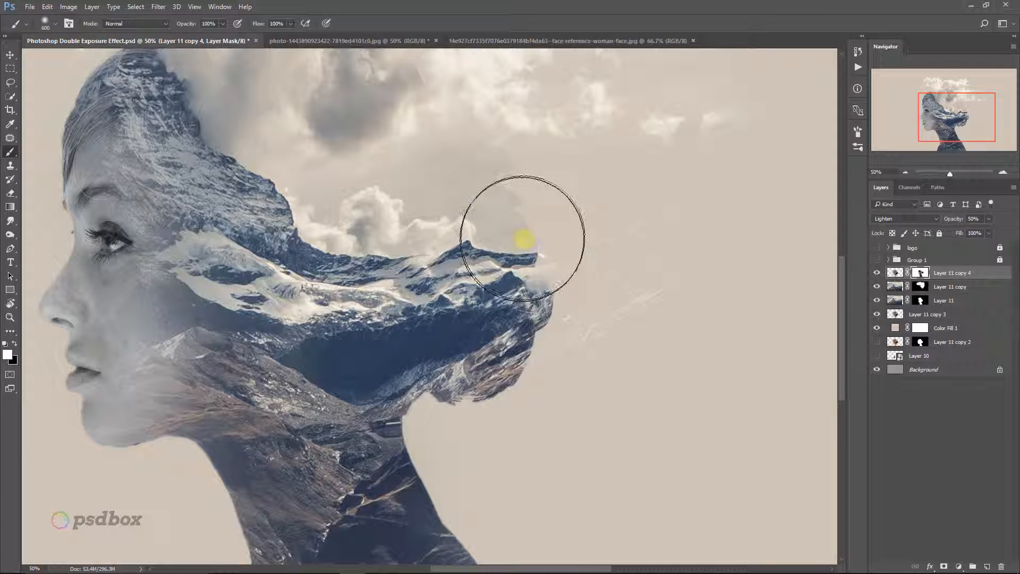
mouse_move(527, 227)
mouse_down()
mouse_move(826, 292)
mouse_move(590, 271)
mouse_move(534, 244)
mouse_move(533, 231)
mouse_move(473, 223)
mouse_up()
mouse_move(527, 232)
mouse_down()
mouse_move(458, 198)
mouse_move(501, 171)
mouse_move(499, 202)
mouse_move(501, 186)
mouse_move(489, 196)
mouse_move(510, 194)
mouse_move(517, 219)
mouse_up()
key(x)
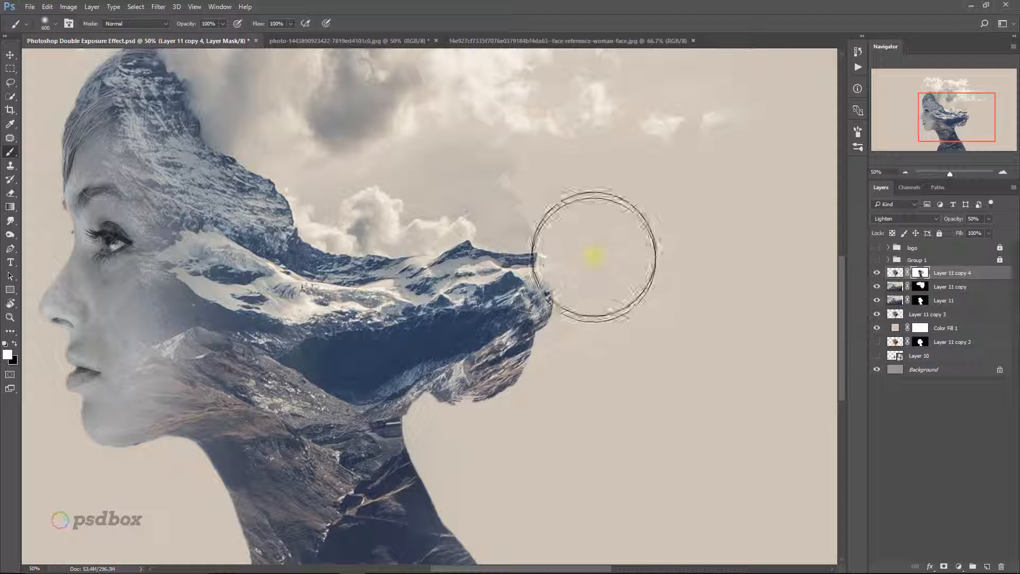
mouse_move(587, 255)
mouse_down()
mouse_move(562, 223)
mouse_move(531, 282)
mouse_move(531, 249)
mouse_move(488, 256)
mouse_move(494, 232)
mouse_up()
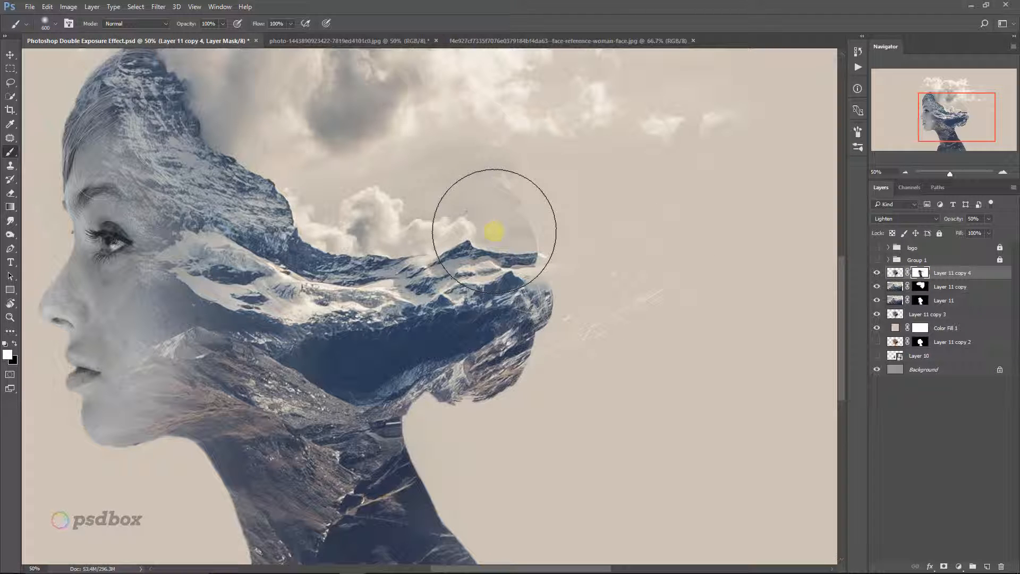
Erase along the faint edge behind the head on the Layer 11 copy 4 mask and on its image with the 150 px Eraser
key(e)
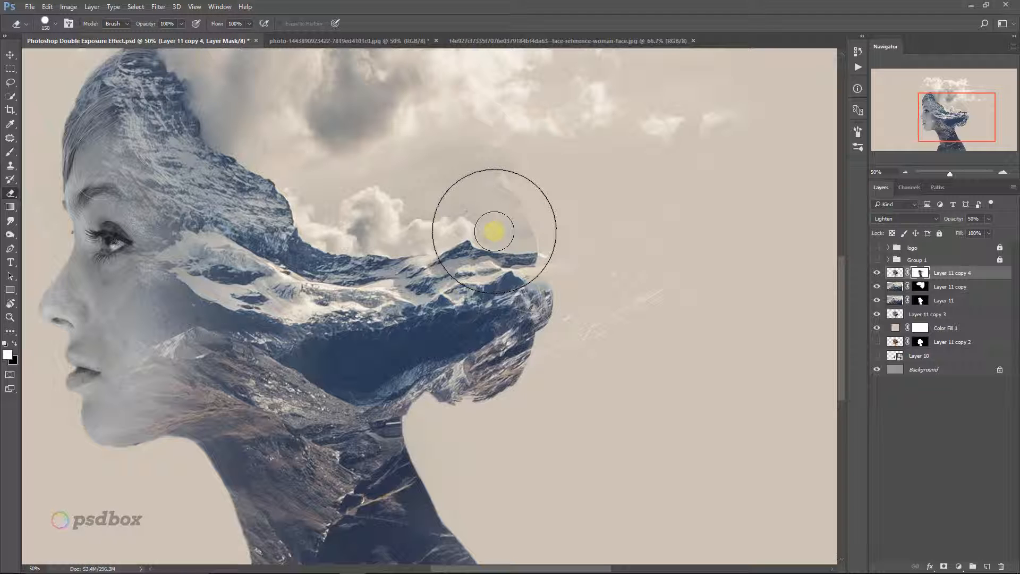
mouse_move(494, 231)
mouse_down()
mouse_move(519, 209)
mouse_move(533, 230)
mouse_move(538, 223)
mouse_move(528, 205)
mouse_move(521, 228)
mouse_move(514, 196)
mouse_move(585, 261)
mouse_up()
click(894, 273)
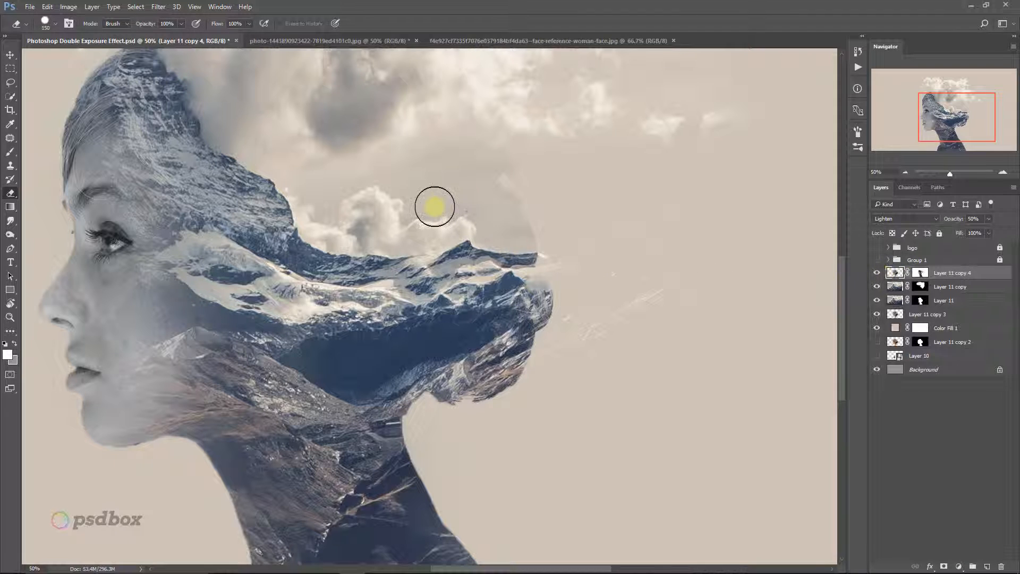
mouse_move(526, 199)
mouse_down()
mouse_move(514, 202)
mouse_move(537, 229)
mouse_up()
Toggle Layer 11 copy 4, Layer 11 copy and Layer 11 copy 3 to examine the edge behind the head, and restore their visibility
click(877, 273)
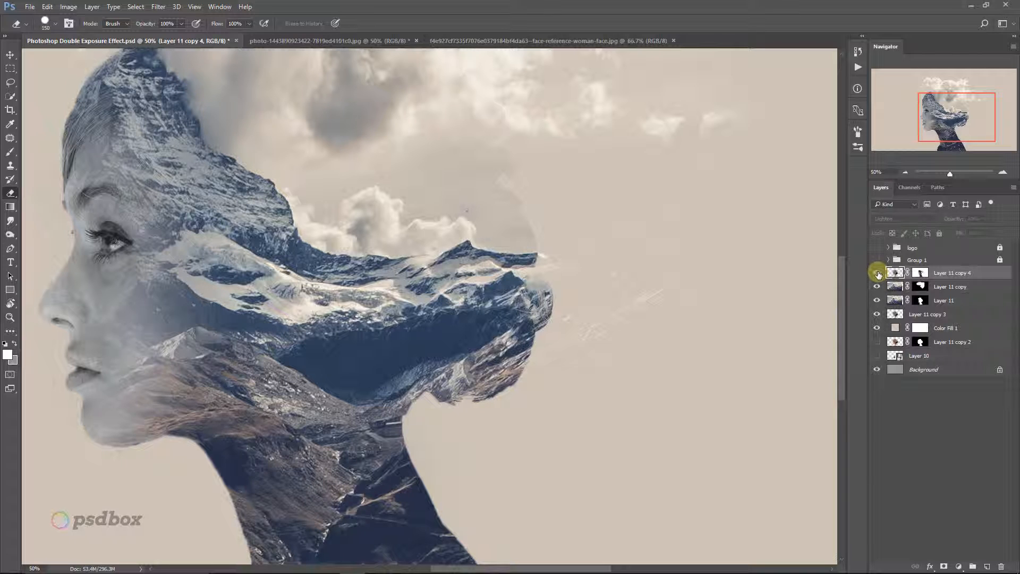
click(877, 273)
click(875, 286)
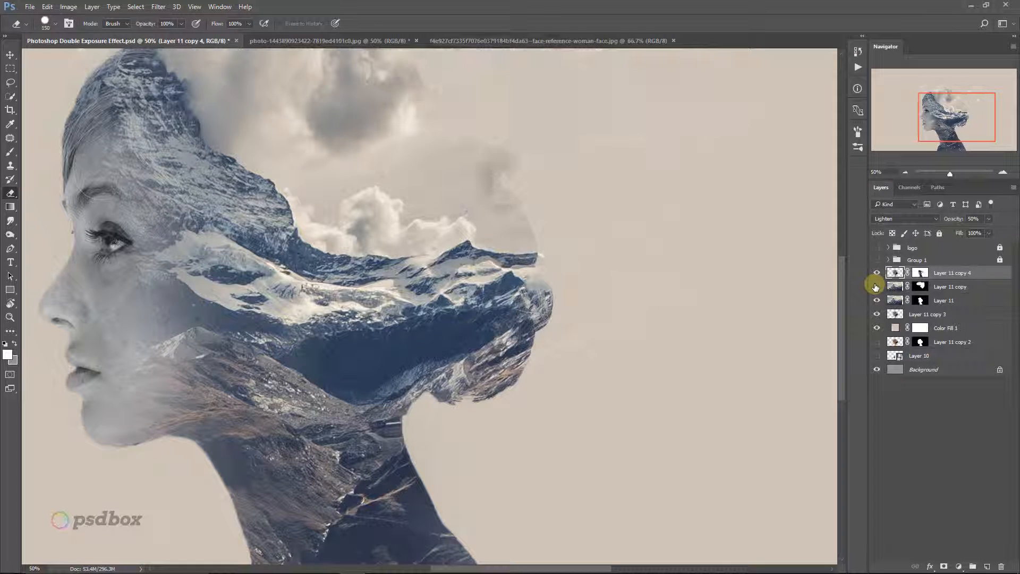
click(877, 273)
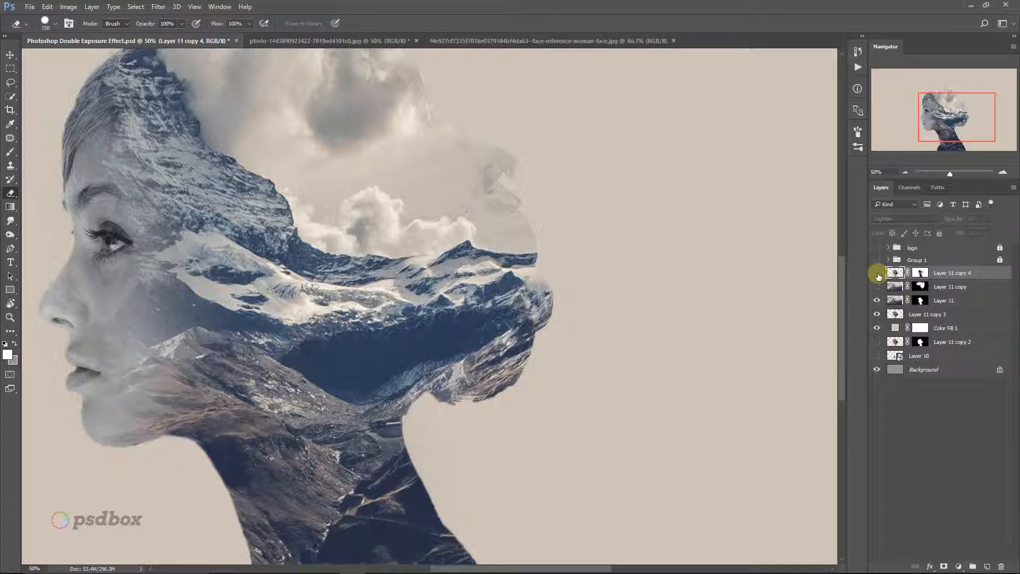
click(877, 273)
click(875, 314)
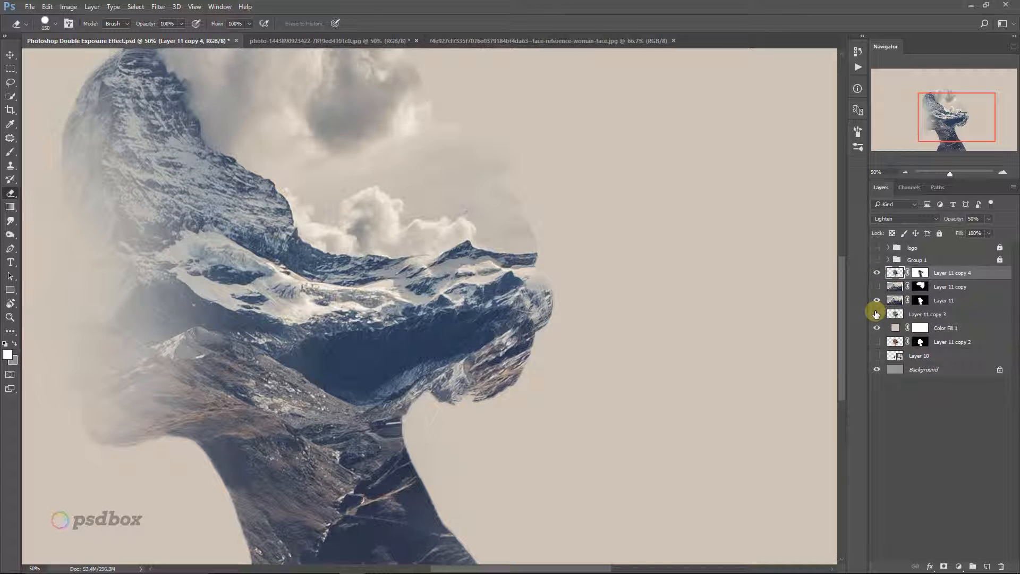
click(876, 314)
click(876, 314)
click(876, 314)
key(ctrl+alt+z)
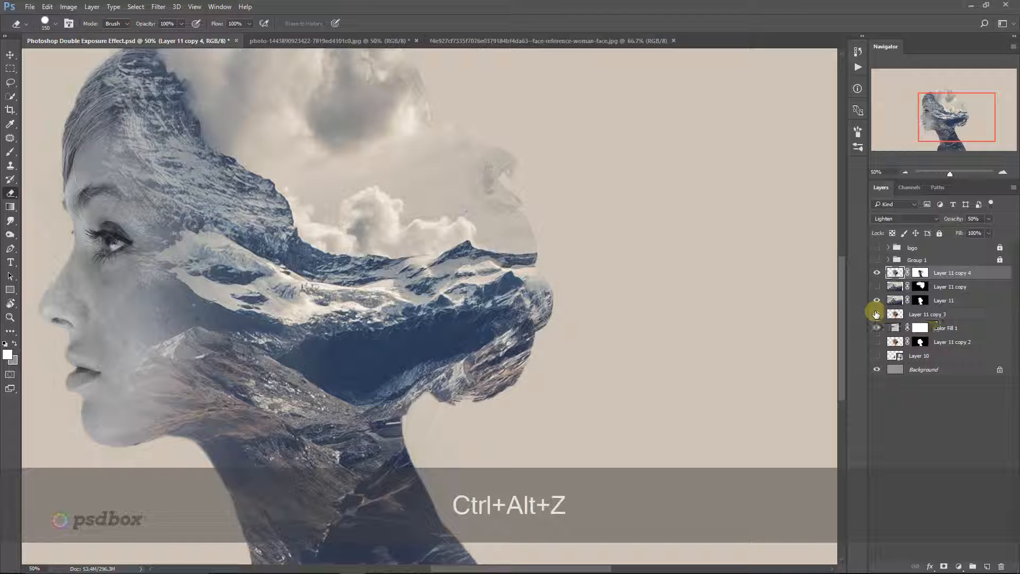
key(ctrl+alt+z)
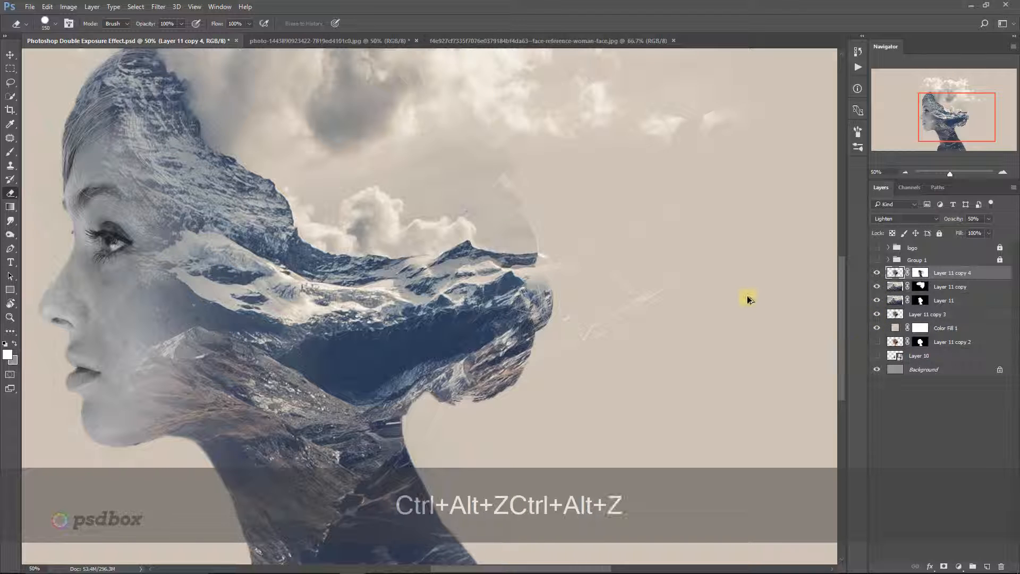
Erase the area around the back edge of the hair on Layer 11 copy 3 with the 150 px Eraser at 100% opacity
click(896, 316)
mouse_move(576, 228)
mouse_down()
mouse_move(540, 228)
mouse_move(517, 199)
mouse_move(512, 212)
mouse_move(493, 199)
mouse_up()
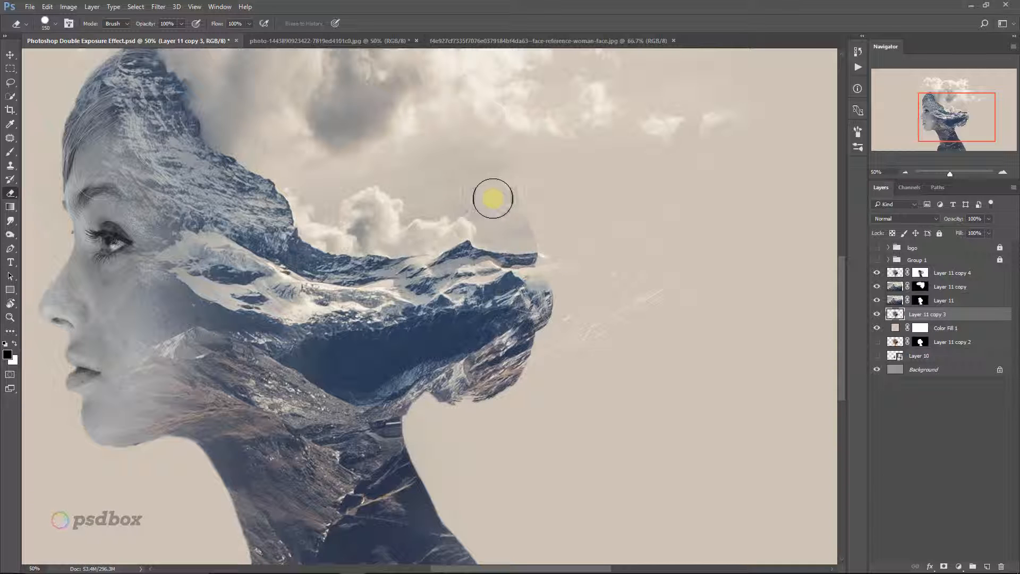
mouse_move(493, 199)
mouse_down()
mouse_move(508, 219)
mouse_move(541, 214)
mouse_move(510, 212)
mouse_up()
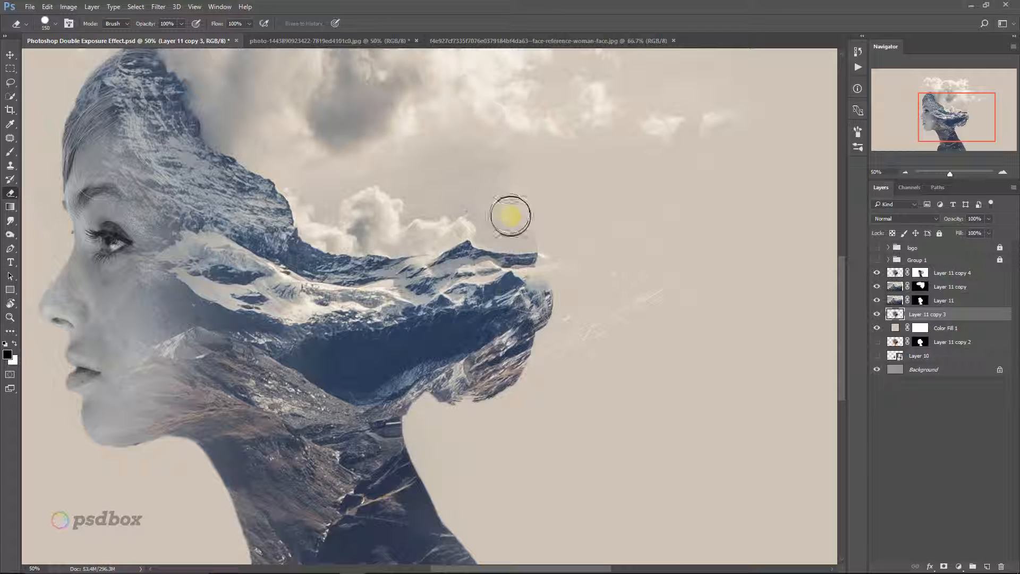
Hide and reshow the layers above Layer 11 copy 3 to check the erased hair edge
click(878, 274)
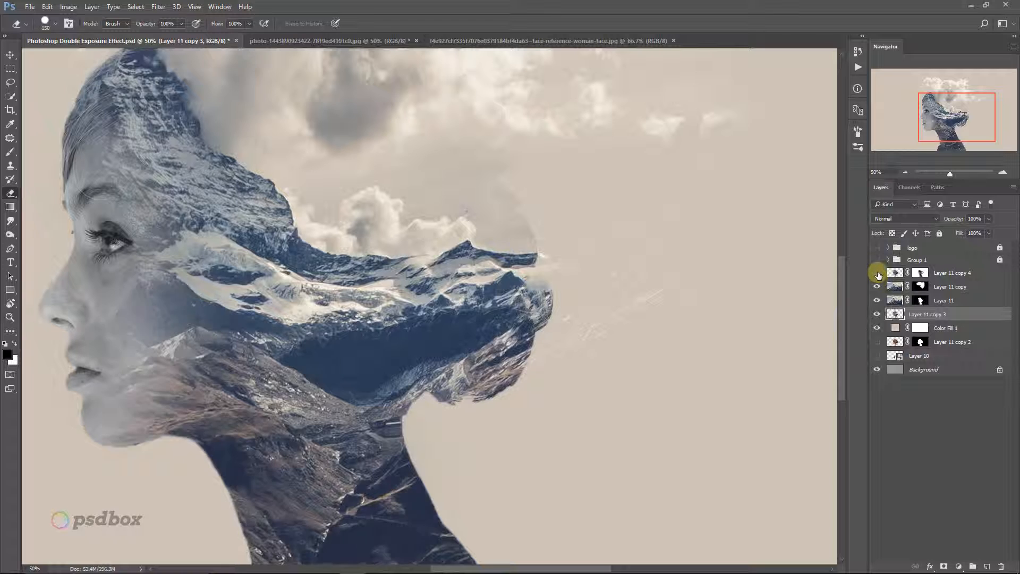
click(878, 274)
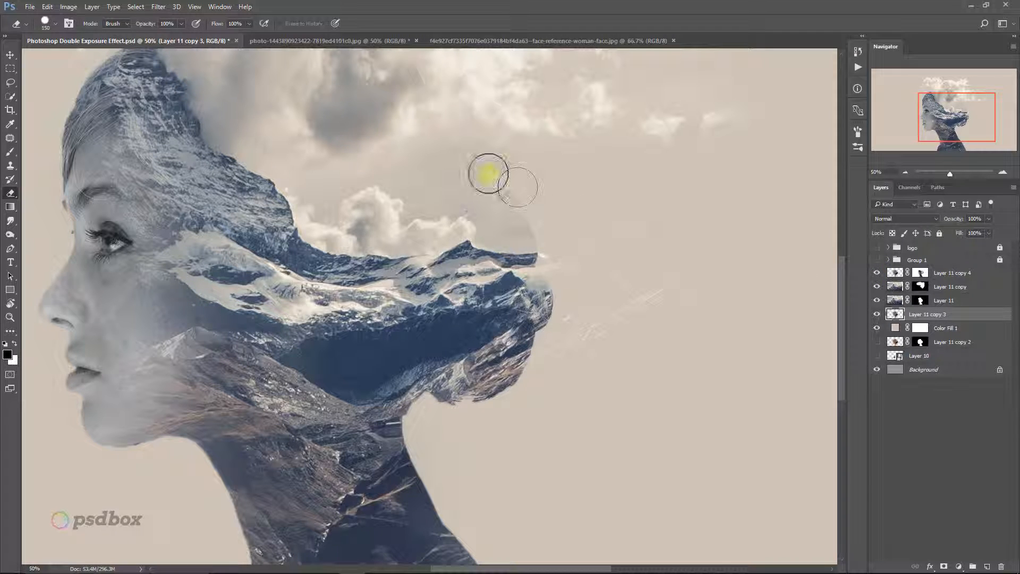
drag(876, 300, 877, 276)
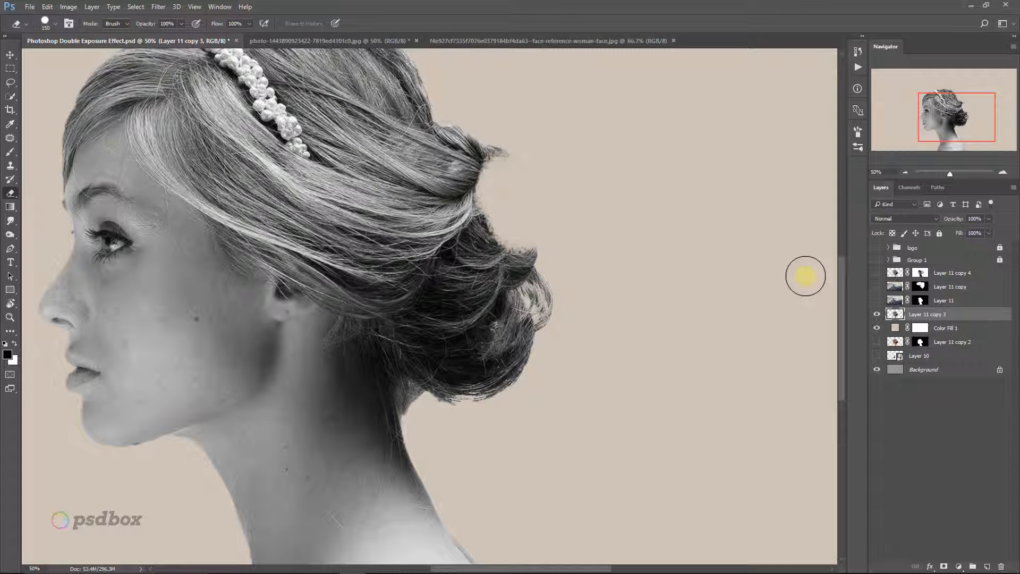
click(876, 288)
click(877, 276)
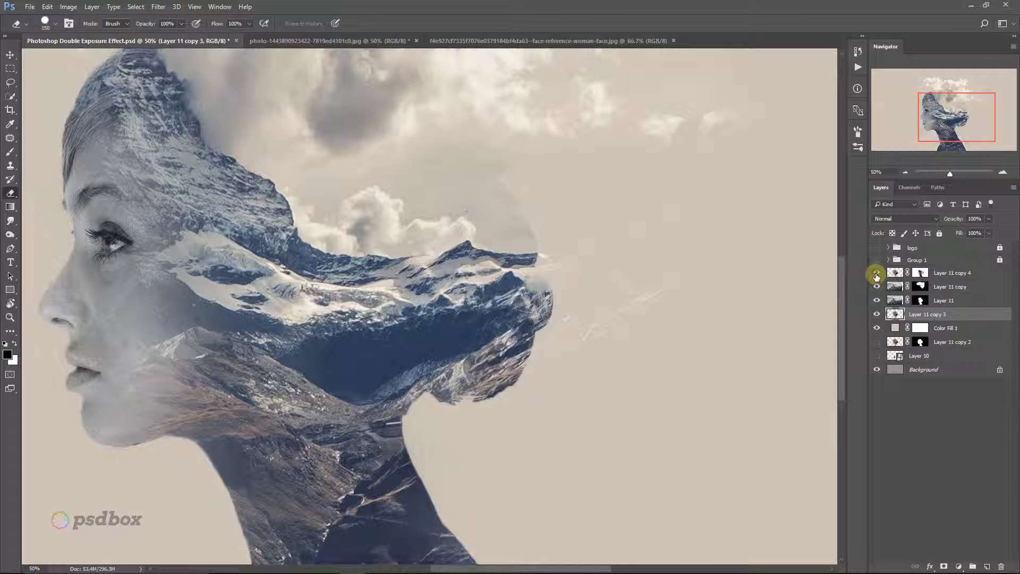
Activate the Layer 11 copy 4 mask with the layer visible and reduce the Brush size to 175 px
click(876, 275)
click(920, 273)
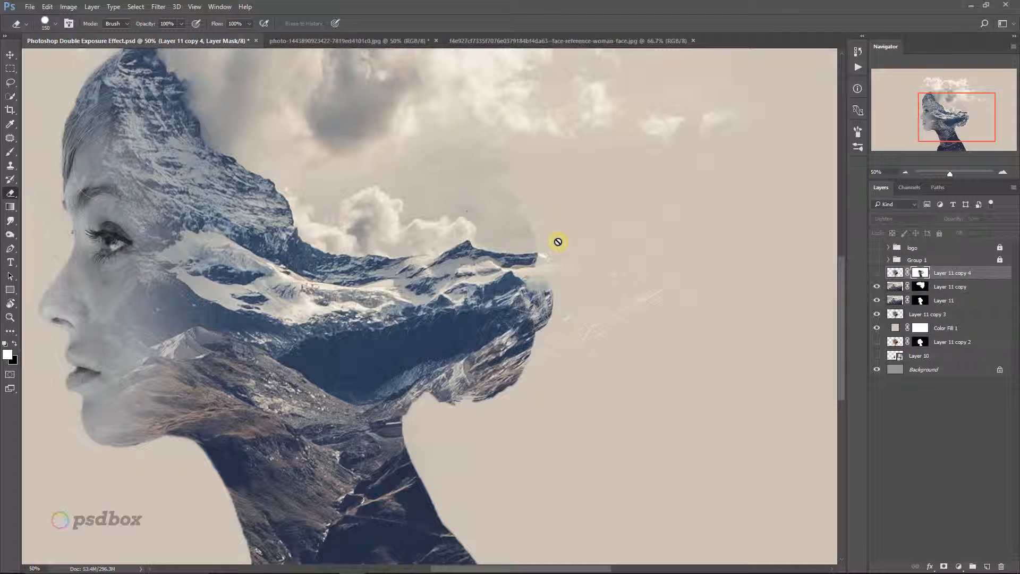
key(b)
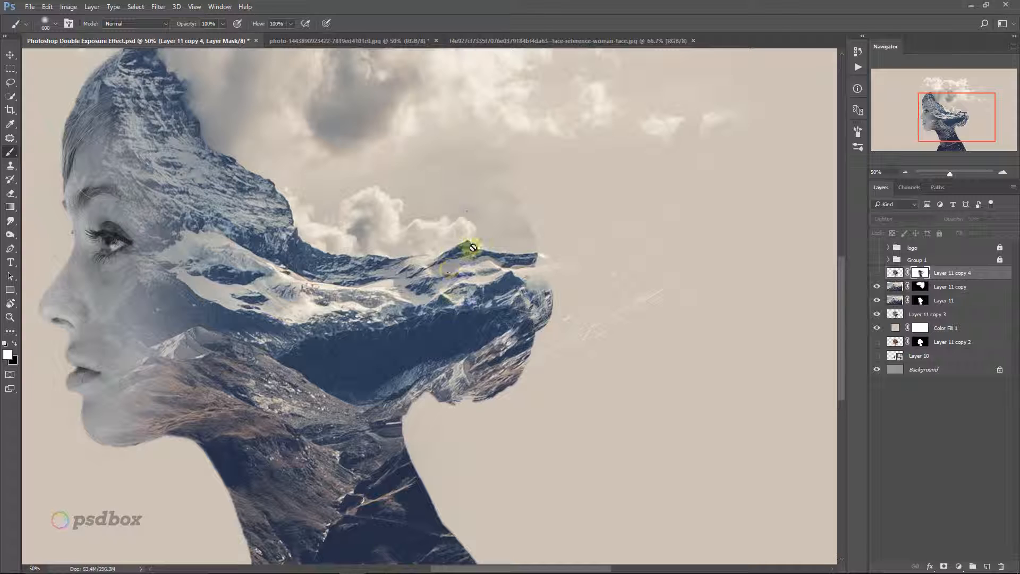
click(877, 273)
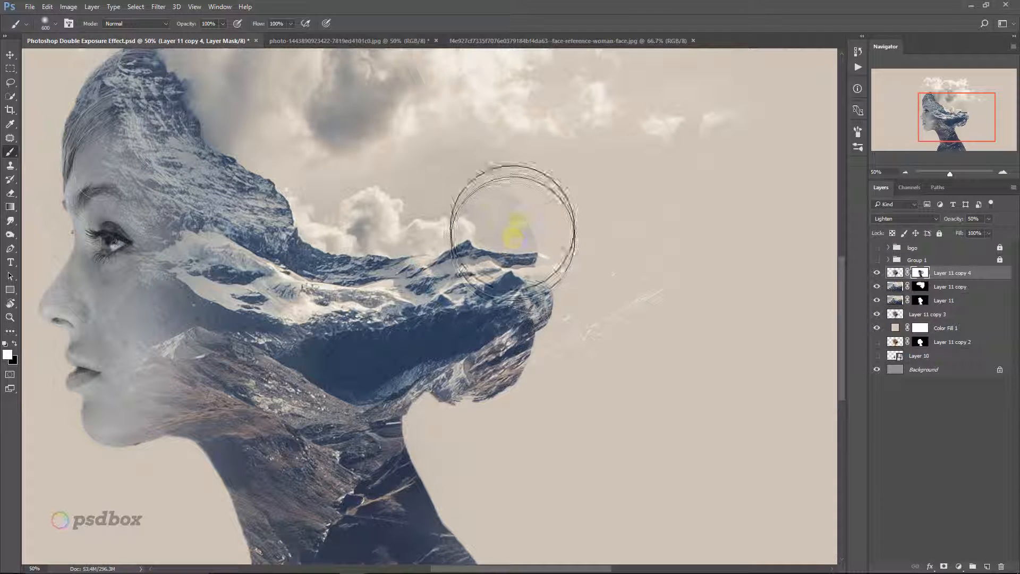
key(bracketleft)
key(bracketleft)
key(bracketleft)
key(bracketleft)
key(bracketleft)
key(bracketleft)
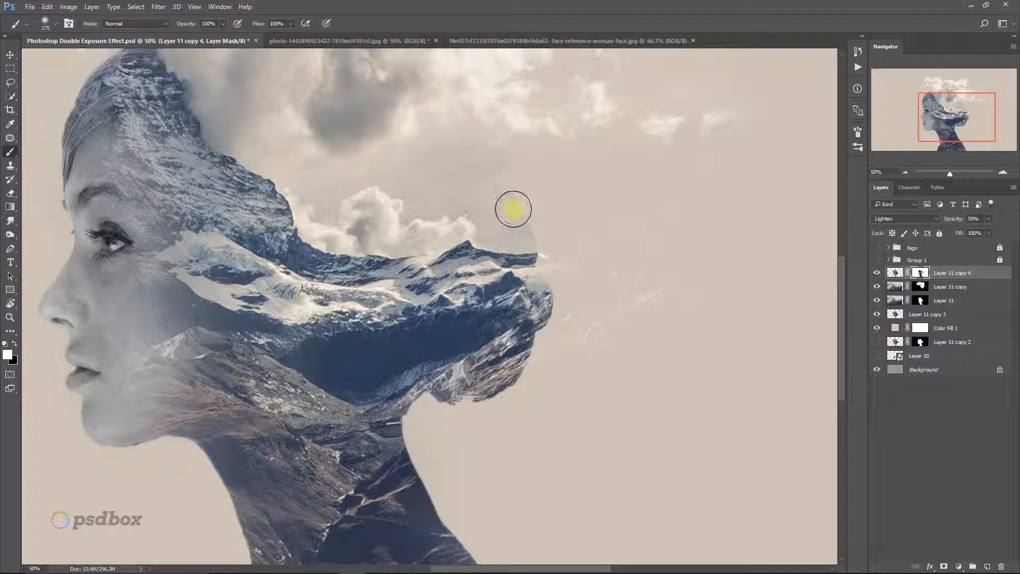
Erase along the faint edge behind the head on the Layer 11 copy 4 image with the 150 px Eraser, then toggle Layer 11 copy to compare
key(e)
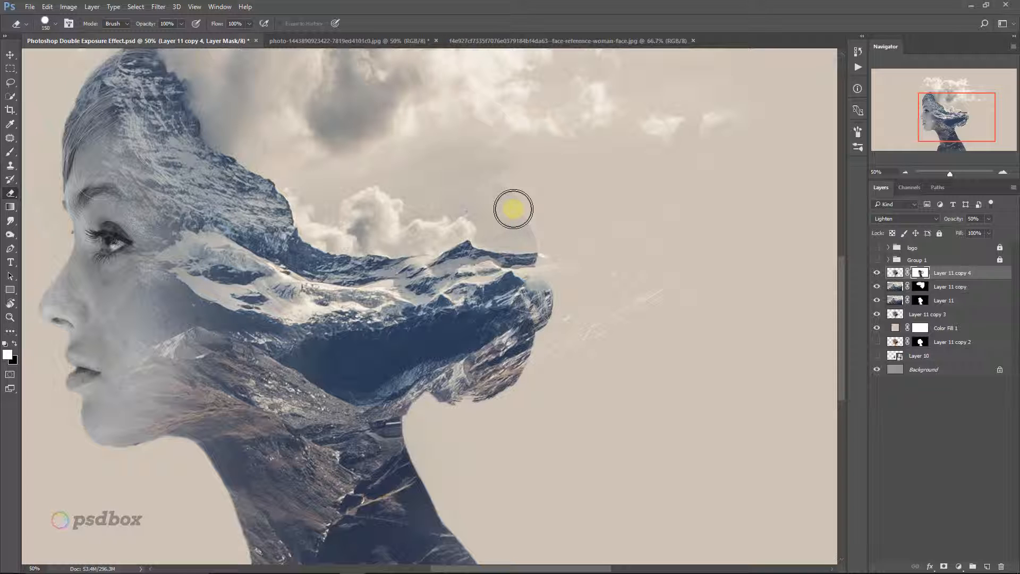
click(895, 272)
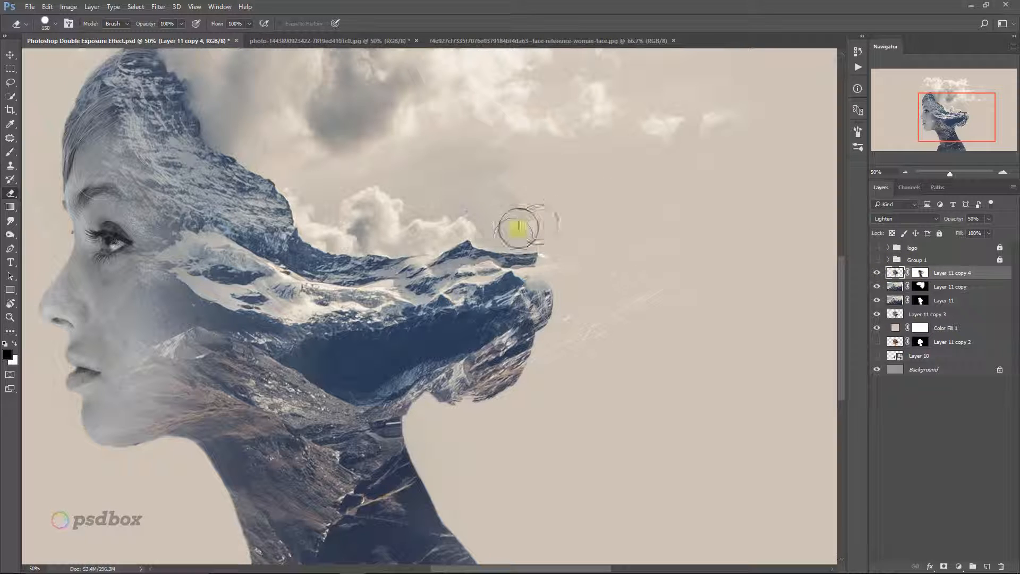
mouse_move(491, 203)
mouse_down()
mouse_move(523, 218)
mouse_move(550, 224)
mouse_up()
click(876, 327)
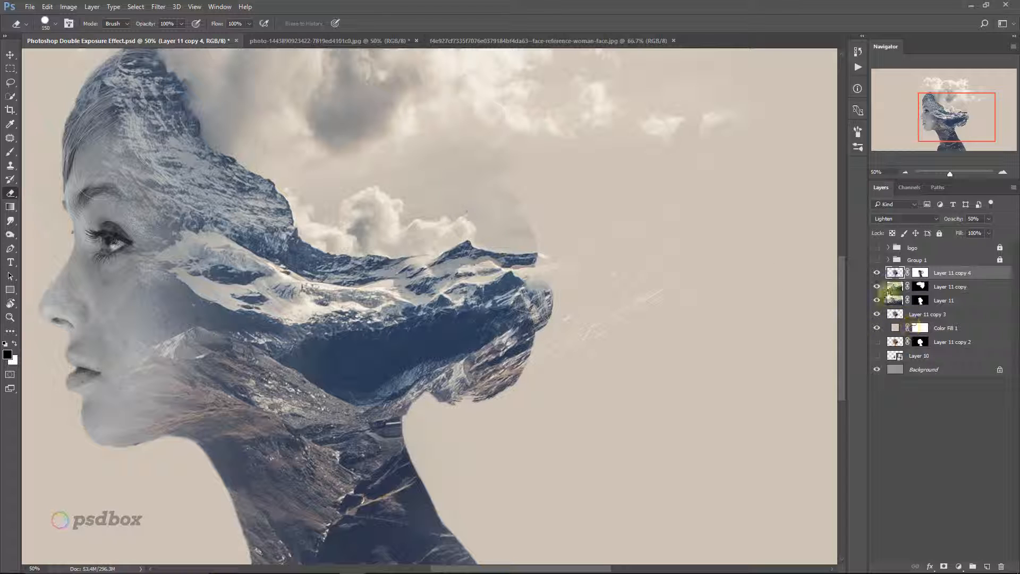
click(877, 287)
click(877, 286)
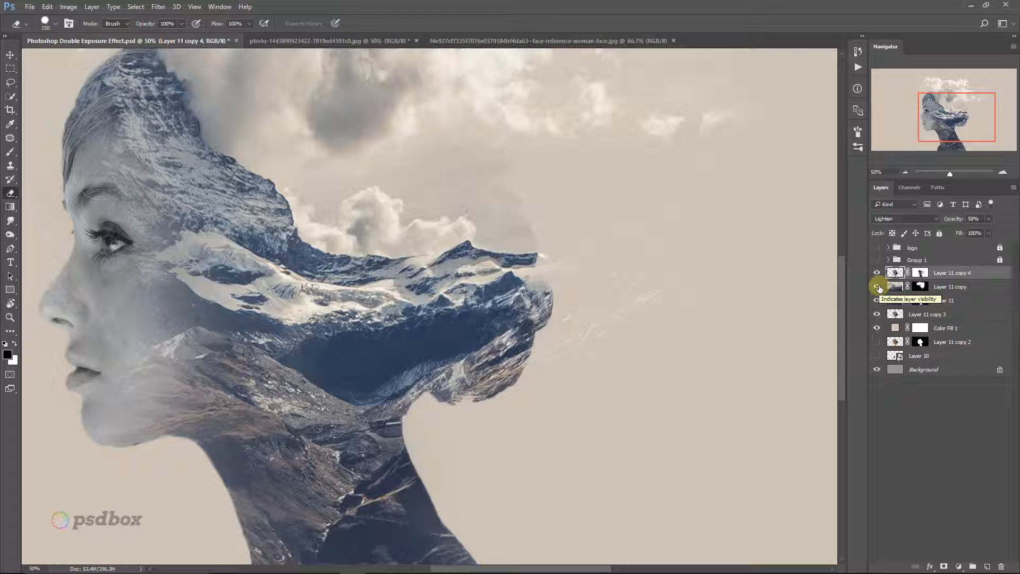
Erase the leftover edge behind the head on Layer 11 copy 3 and the Layer 11 copy 4 image with the 150 px, 100% hardness Eraser
click(896, 315)
mouse_move(547, 243)
mouse_down()
mouse_move(521, 221)
mouse_move(501, 228)
mouse_move(490, 216)
mouse_move(524, 223)
mouse_move(323, 192)
mouse_move(40, 42)
mouse_up()
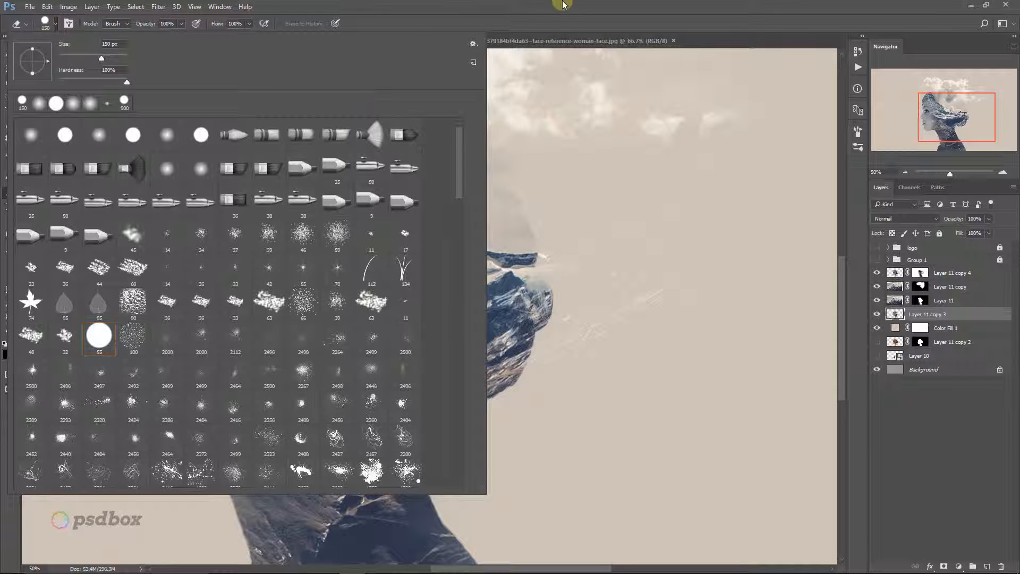
click(562, 4)
right_click(478, 128)
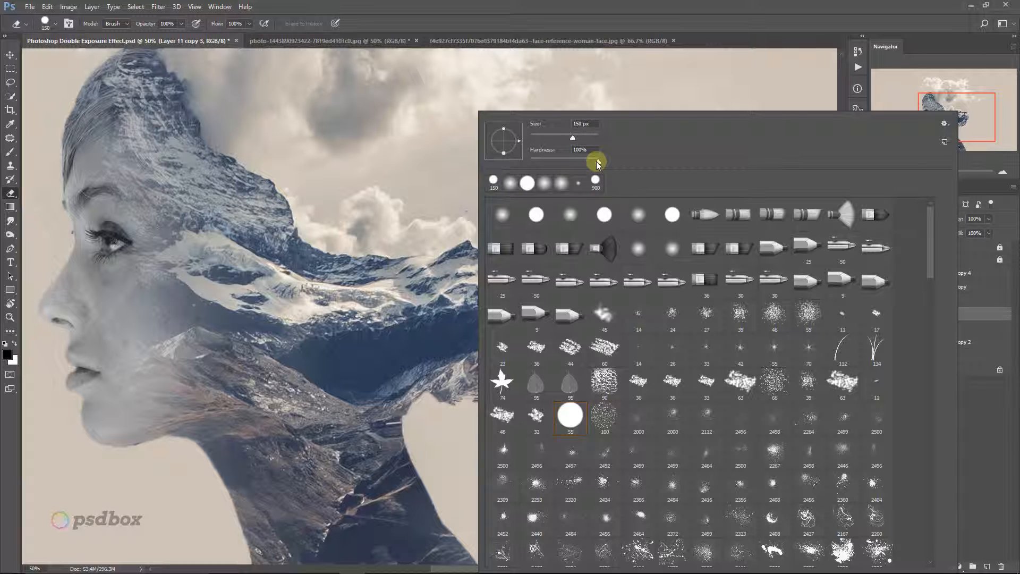
double_click(495, 186)
mouse_move(634, 171)
mouse_down()
mouse_move(573, 223)
mouse_move(500, 236)
mouse_move(519, 222)
mouse_move(513, 200)
mouse_move(532, 203)
mouse_move(520, 186)
mouse_move(500, 194)
mouse_move(544, 209)
mouse_move(529, 238)
mouse_up()
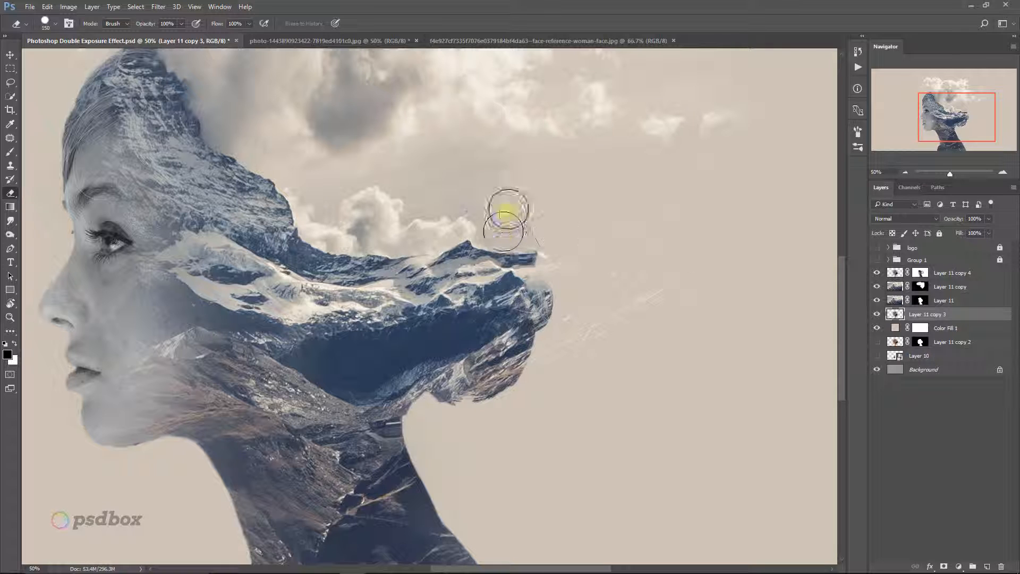
click(897, 273)
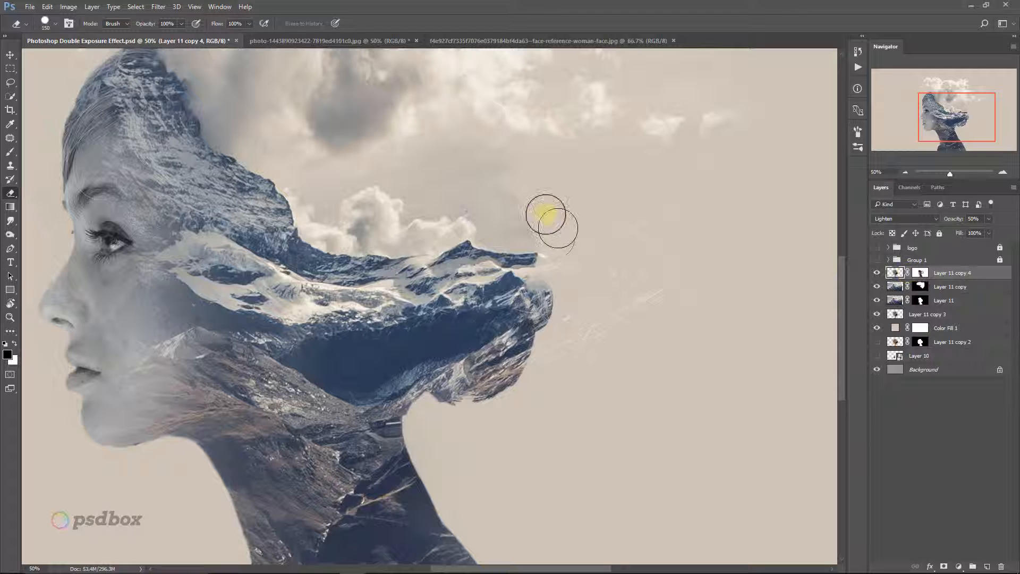
mouse_move(546, 216)
mouse_down()
mouse_move(517, 224)
mouse_move(494, 205)
mouse_up()
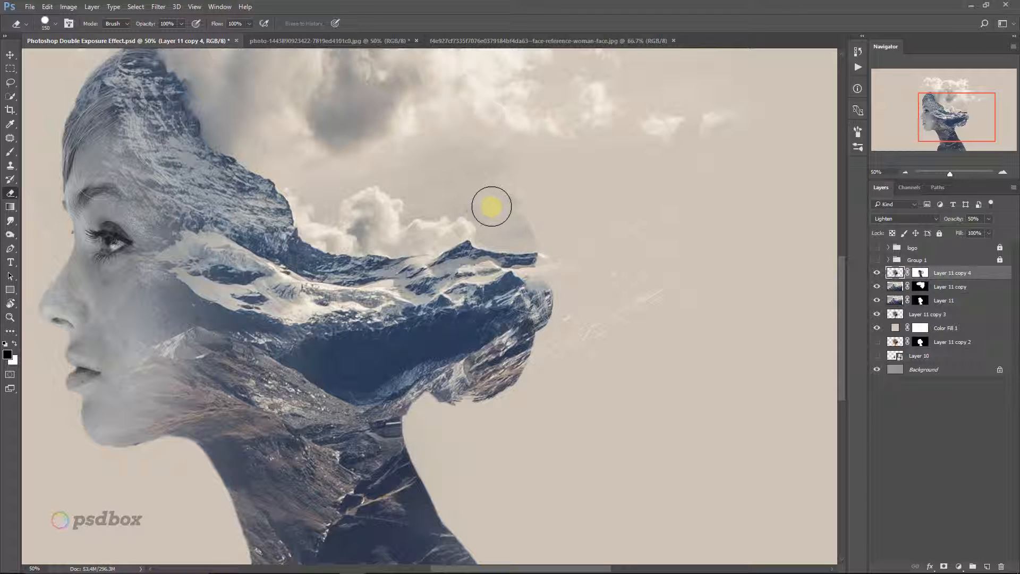
Toggle the visibility of Layer 11 copy 4, Layer 11 copy and Layer 11 to examine which one holds the edge behind the head
click(879, 274)
click(879, 288)
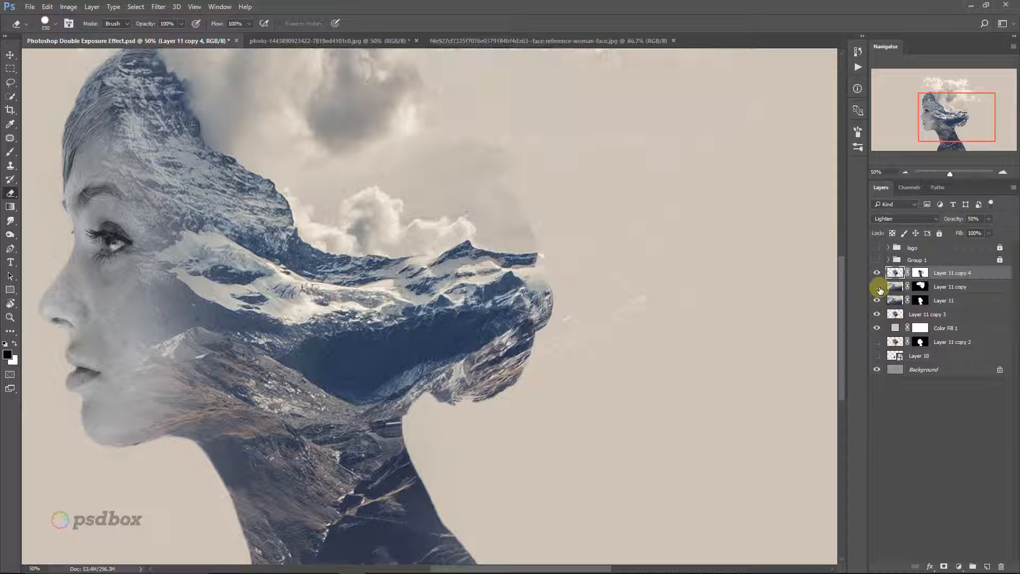
click(879, 300)
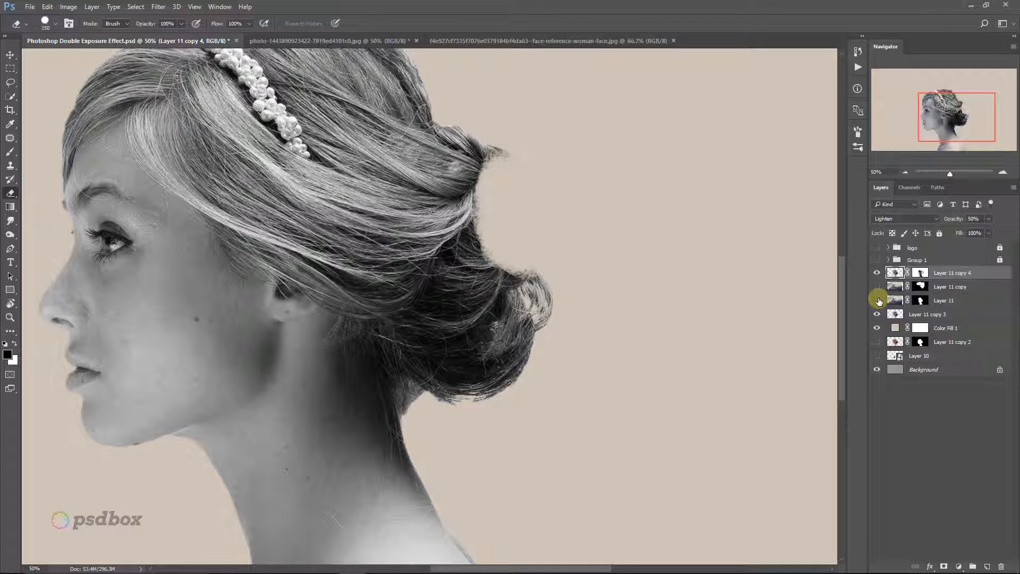
click(878, 300)
click(878, 301)
click(878, 301)
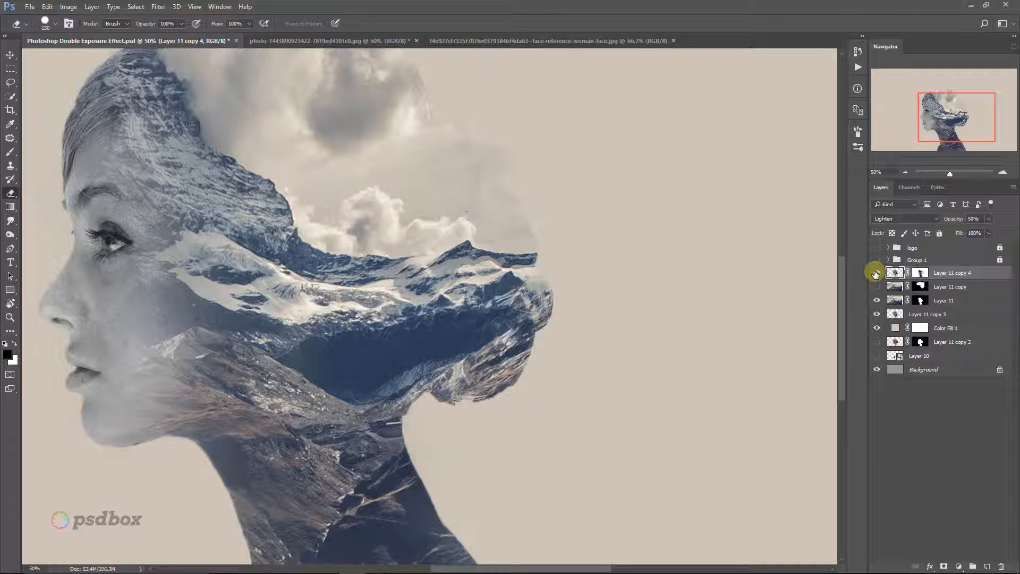
click(878, 301)
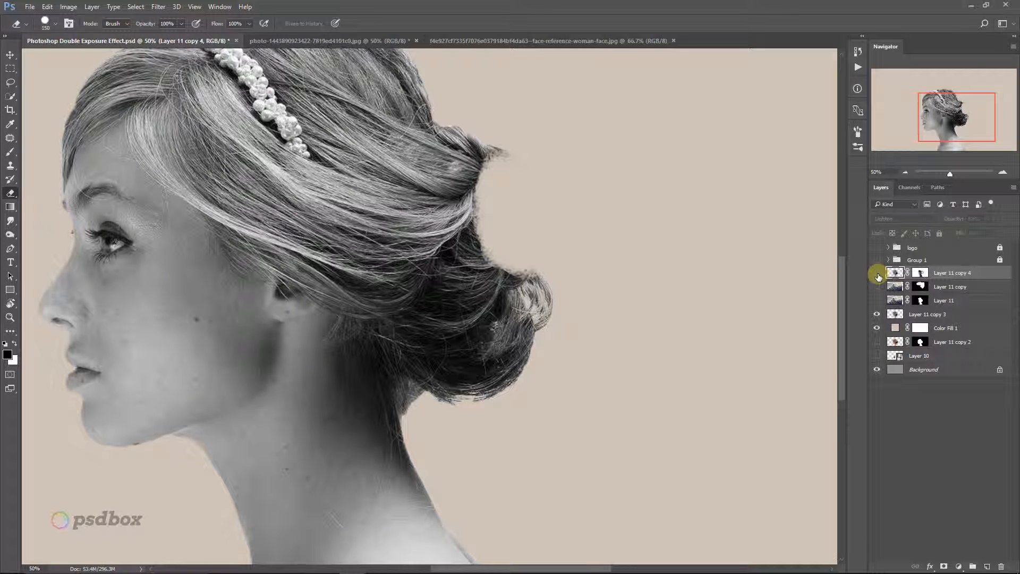
click(879, 287)
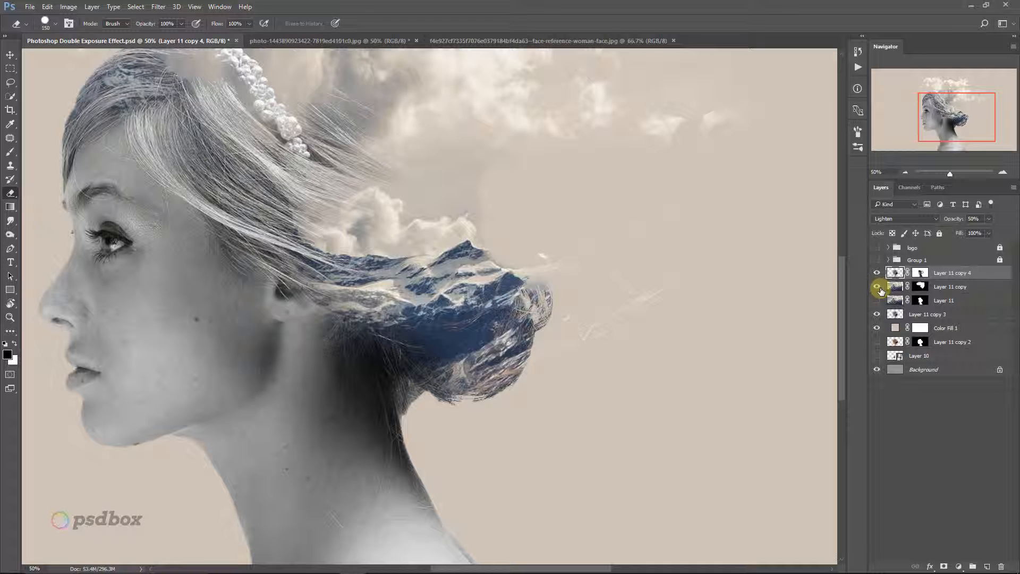
click(877, 287)
click(877, 301)
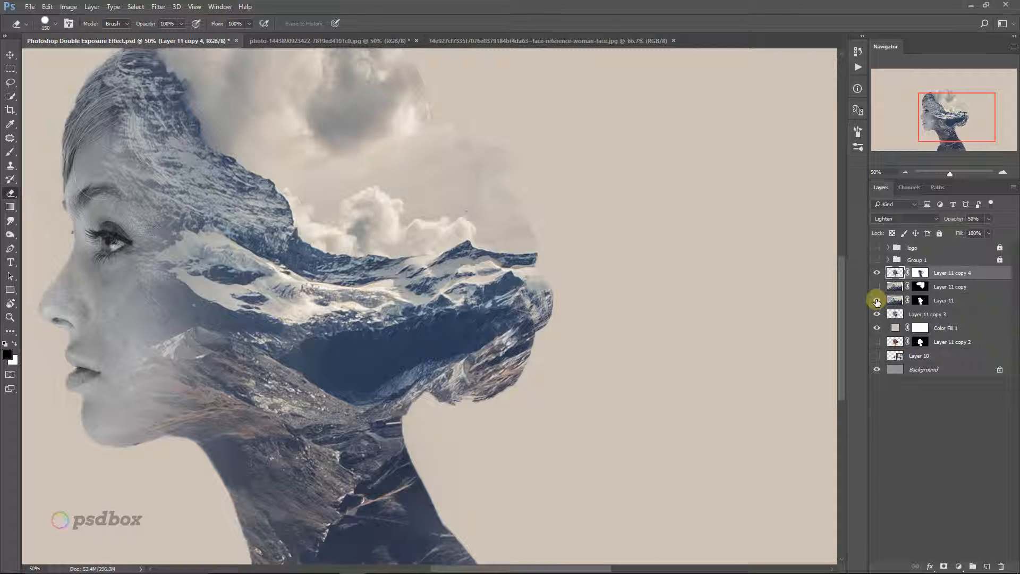
Show Layer 11 copy and paint white on the Layer 11 mask along the sky edge behind the head with the 175 px Brush
click(920, 300)
key(x)
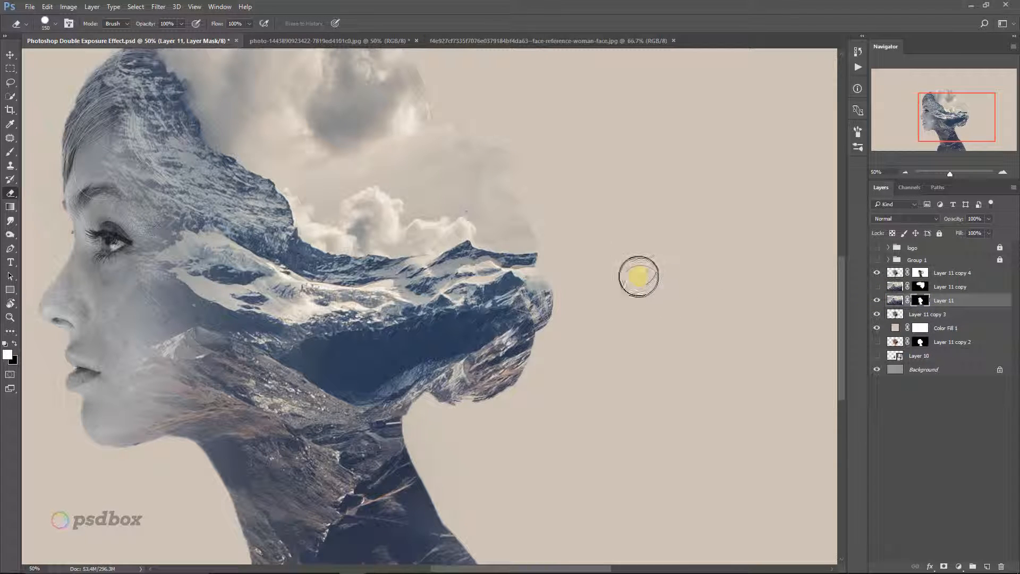
click(877, 286)
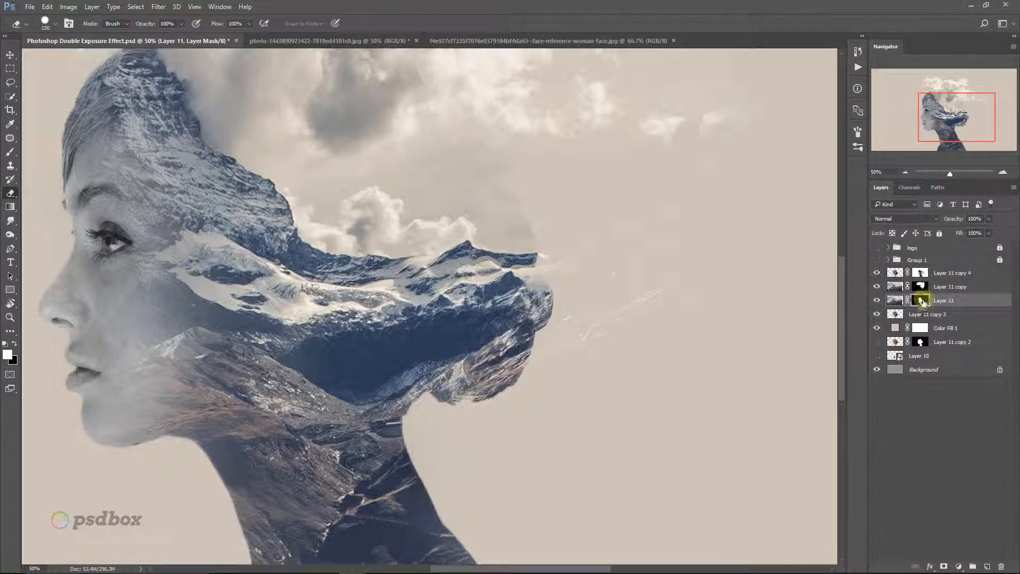
click(780, 311)
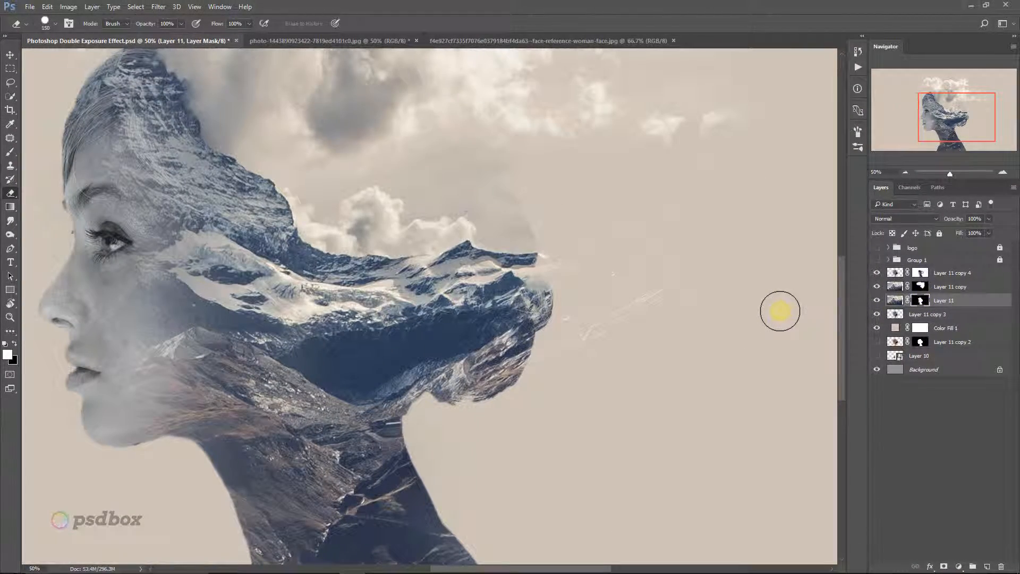
key(b)
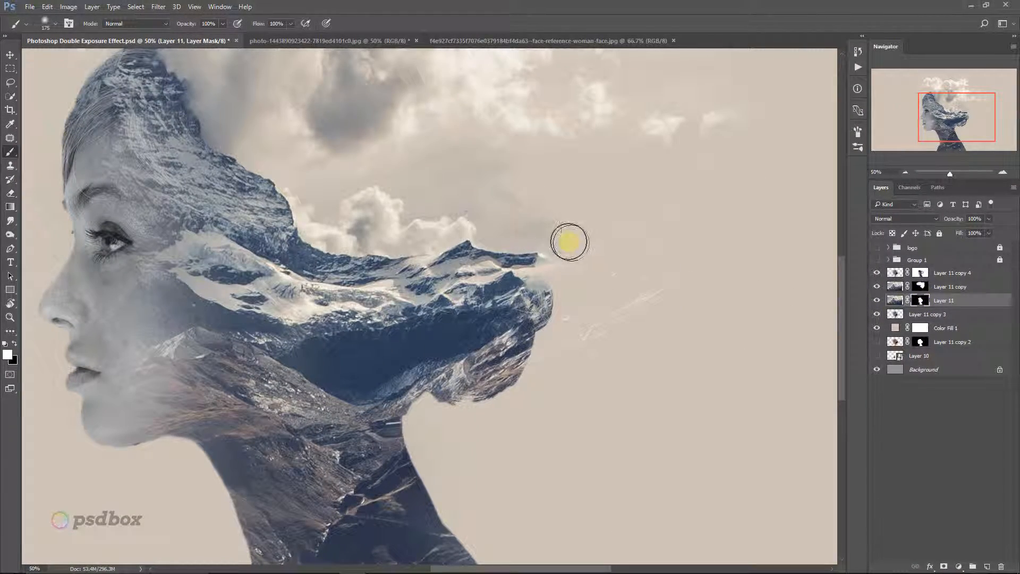
mouse_move(569, 242)
mouse_down()
mouse_move(511, 218)
mouse_move(507, 184)
mouse_move(520, 175)
mouse_move(563, 195)
mouse_move(616, 273)
mouse_move(726, 317)
mouse_move(846, 333)
mouse_up()
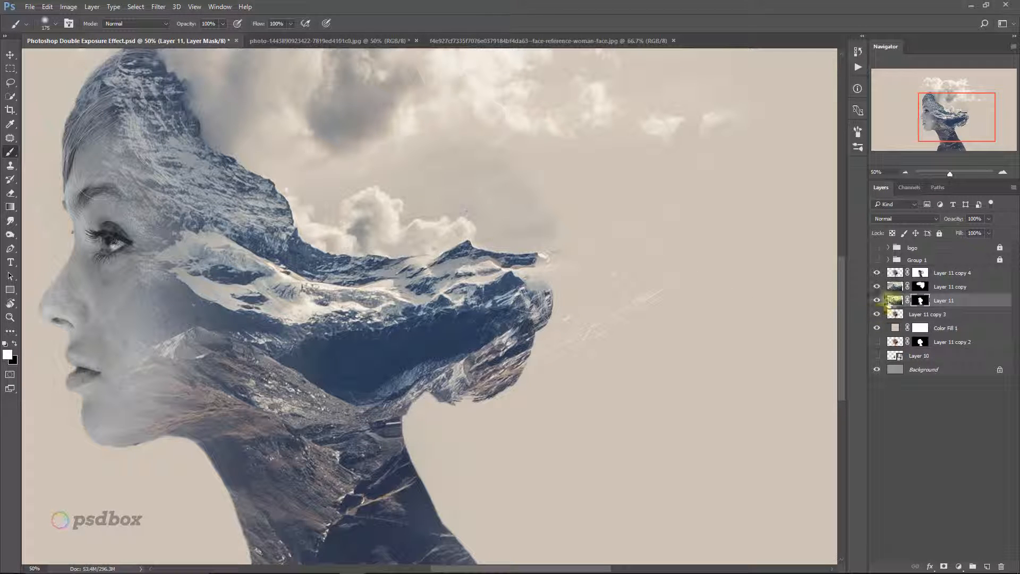
key(ctrl+alt+z)
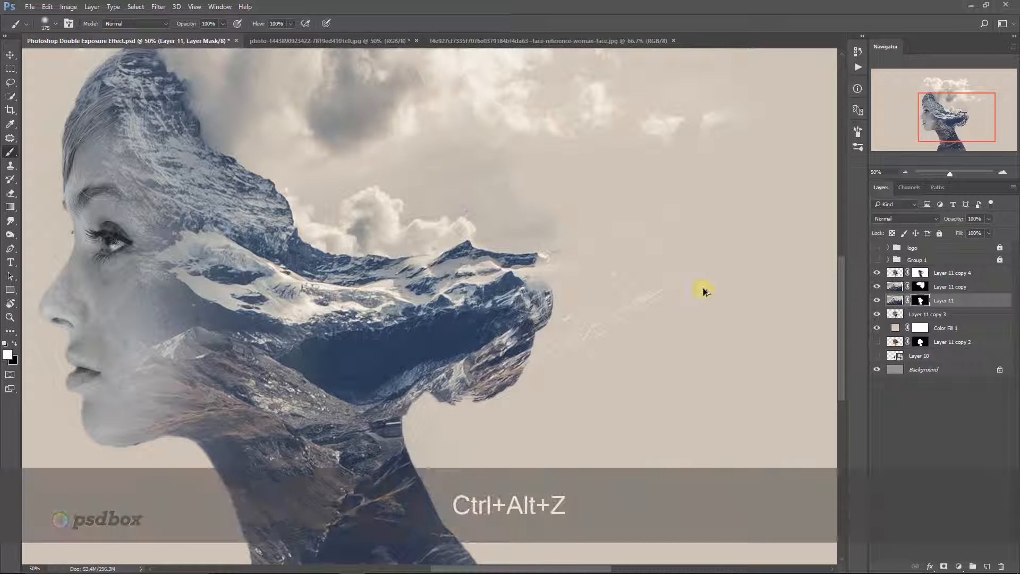
key(ctrl+z)
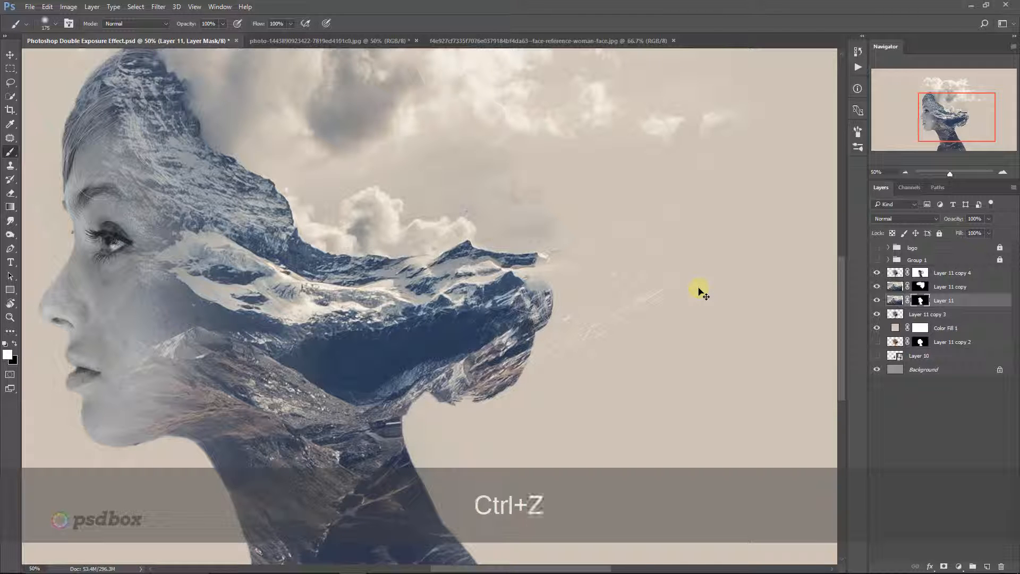
key(ctrl+minus)
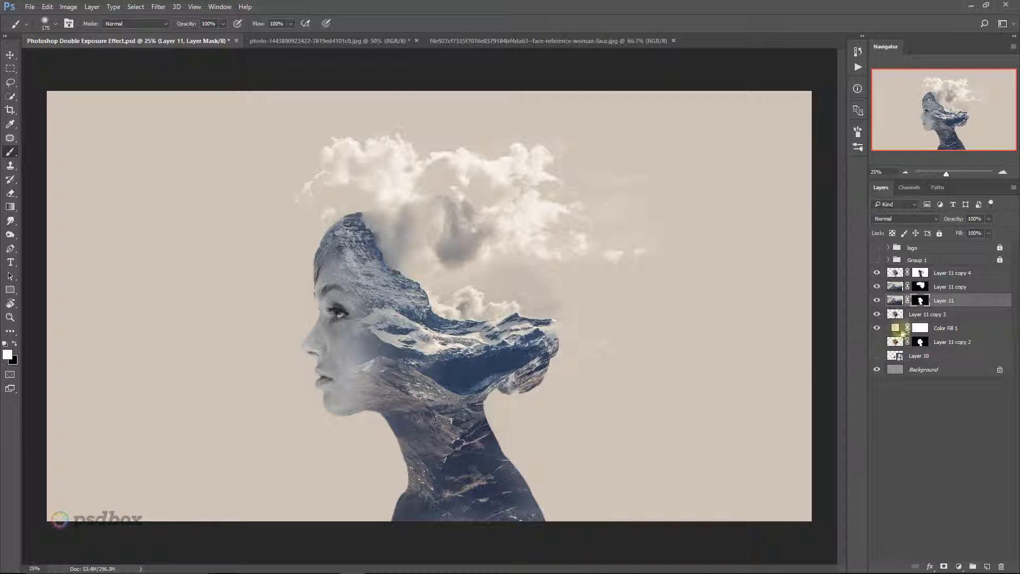
Paint black on the Layer 11 copy mask with the 175 px Brush over the leftover specks behind the hair and below the clouds
drag(920, 283, 919, 303)
click(920, 287)
key(ctrl+equal)
key(ctrl+equal)
key(ctrl+equal)
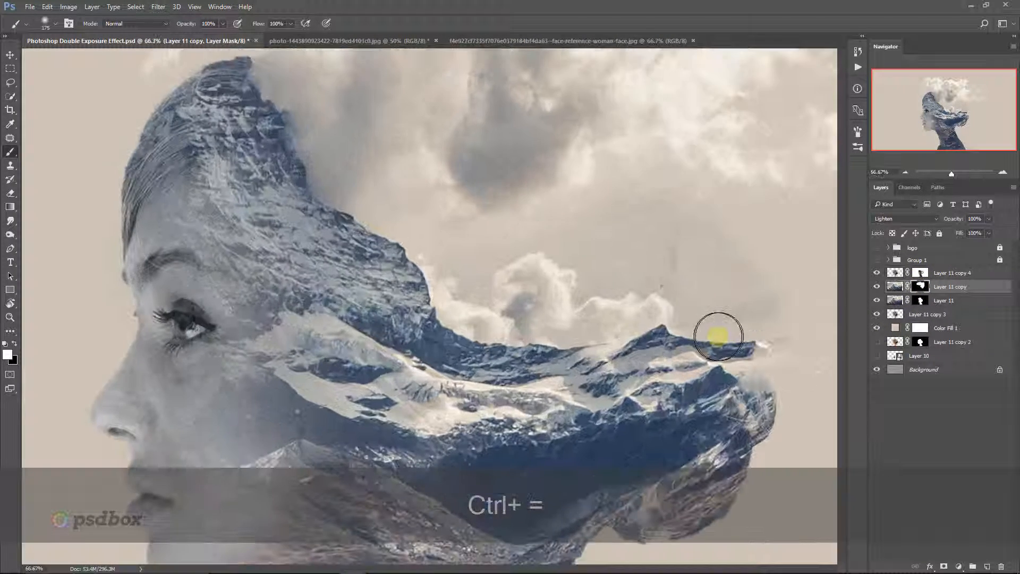
drag(718, 336, 562, 253)
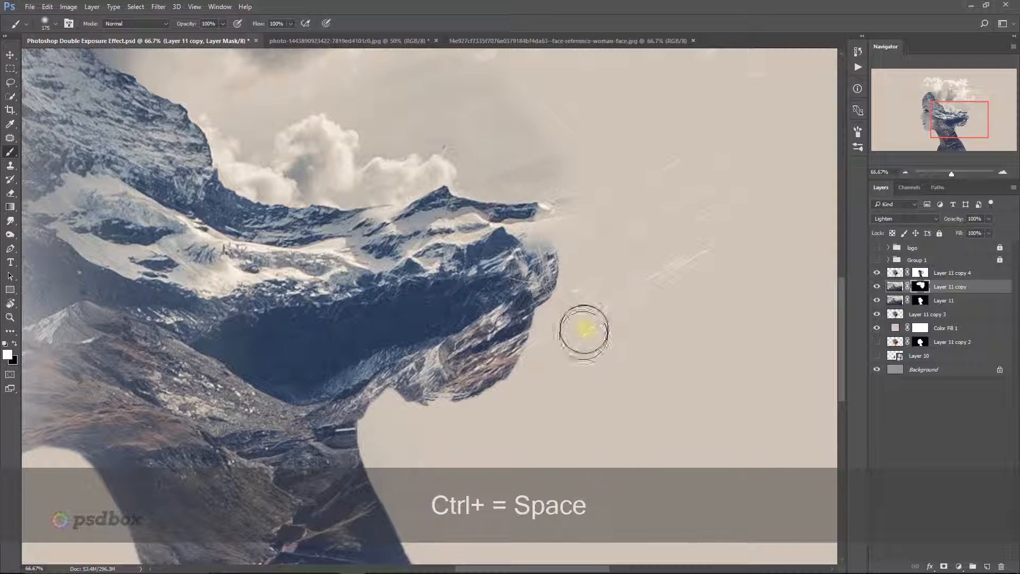
key(x)
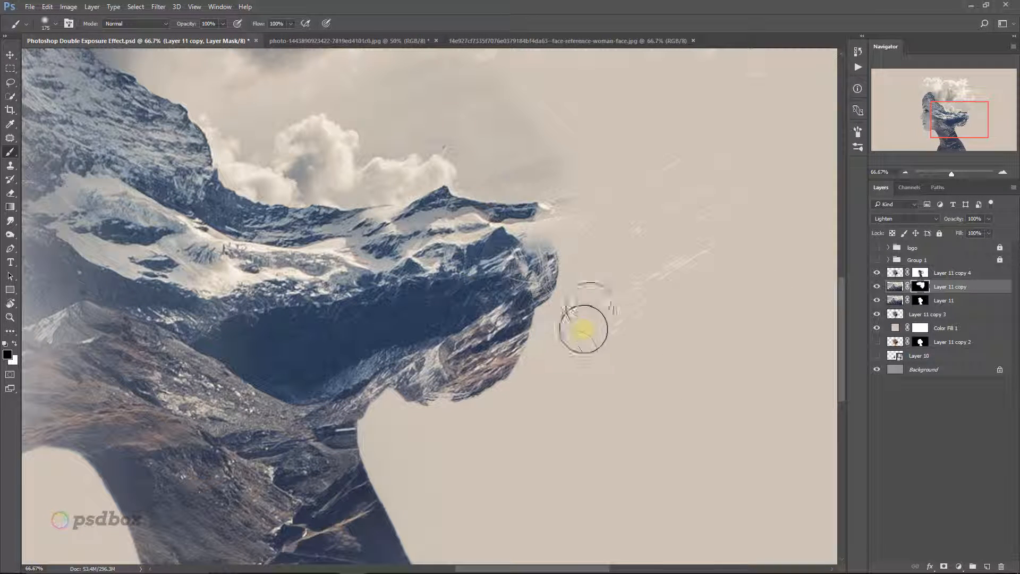
mouse_move(583, 329)
mouse_down()
mouse_move(553, 346)
mouse_move(587, 223)
mouse_move(658, 196)
mouse_move(690, 228)
mouse_move(725, 229)
mouse_move(562, 375)
mouse_up()
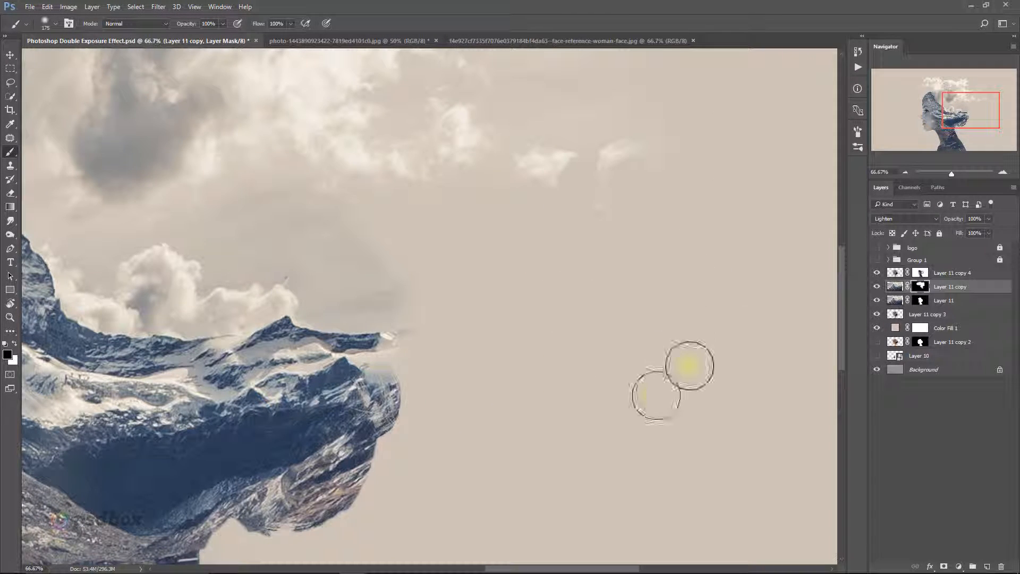
drag(721, 364, 525, 233)
drag(429, 414, 551, 260)
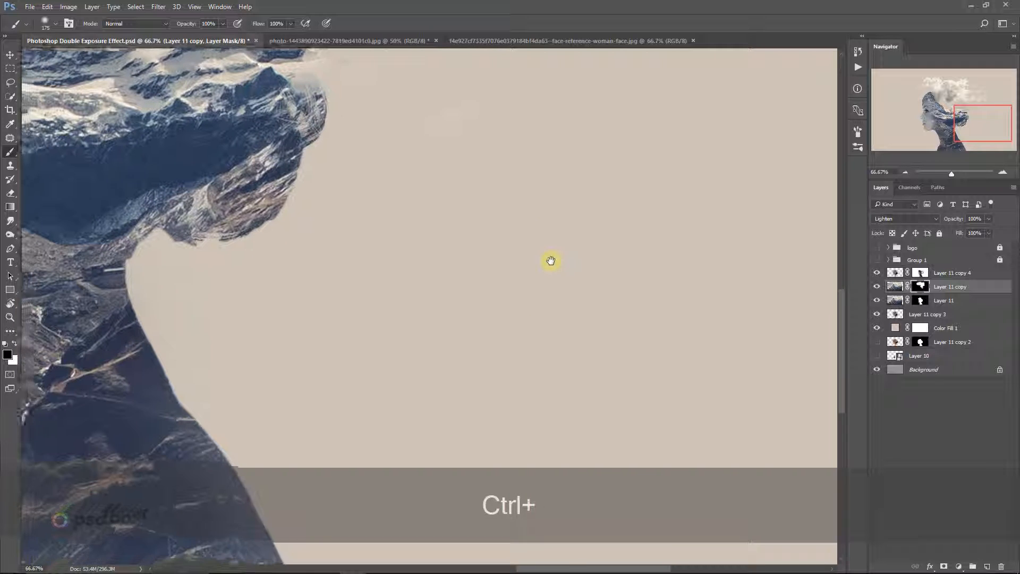
Add a Solid Color fill layer in pale pink e7c9c9 above Layer 11 copy 4
key(ctrl+minus)
key(ctrl+minus)
key(ctrl+minus)
key(ctrl+minus)
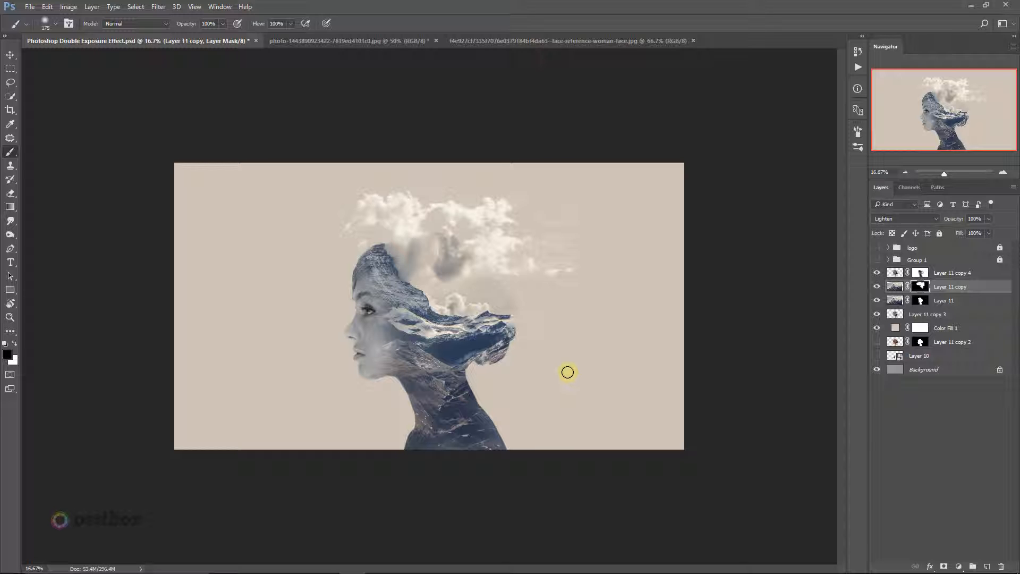
click(939, 274)
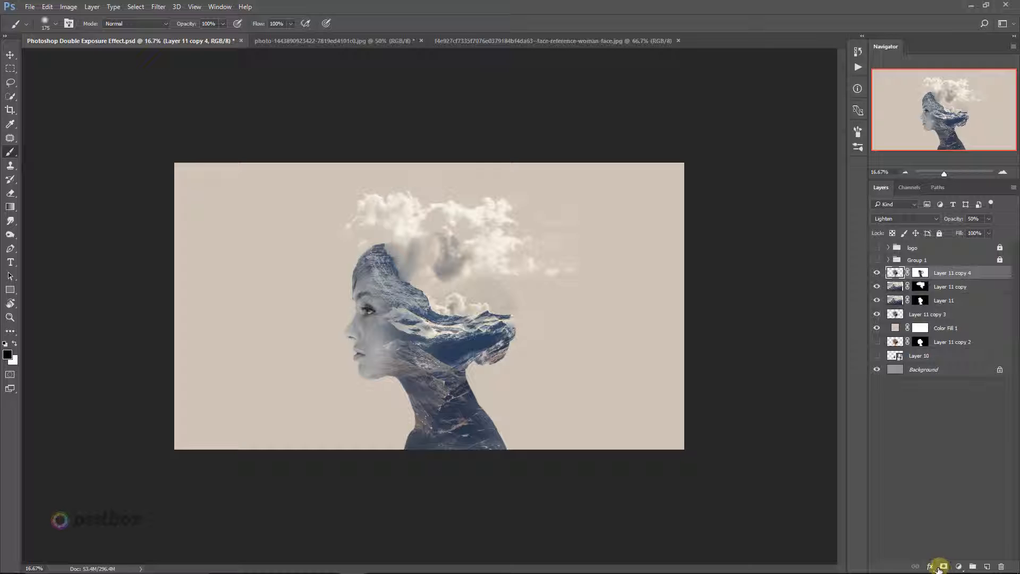
click(959, 567)
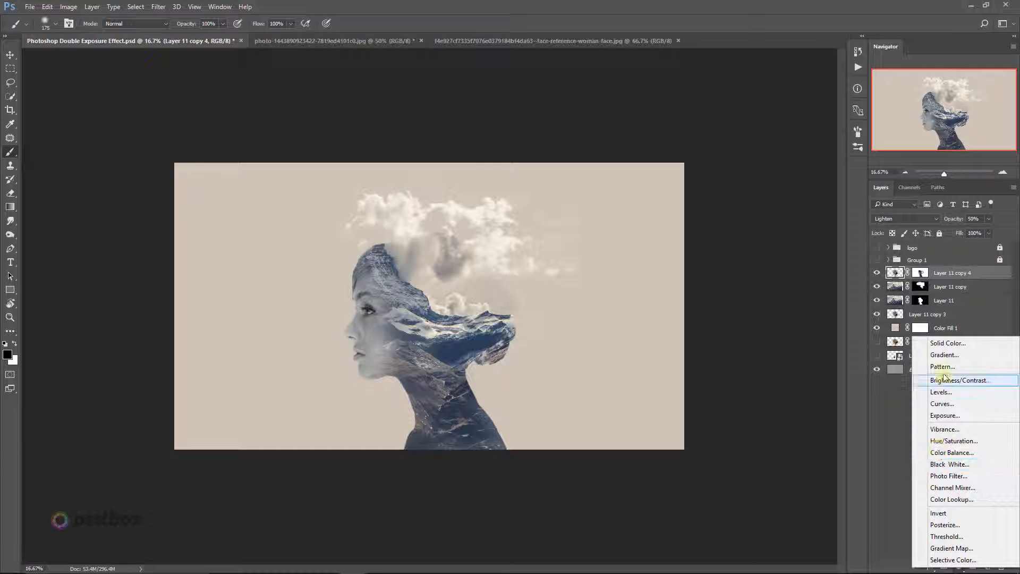
click(948, 345)
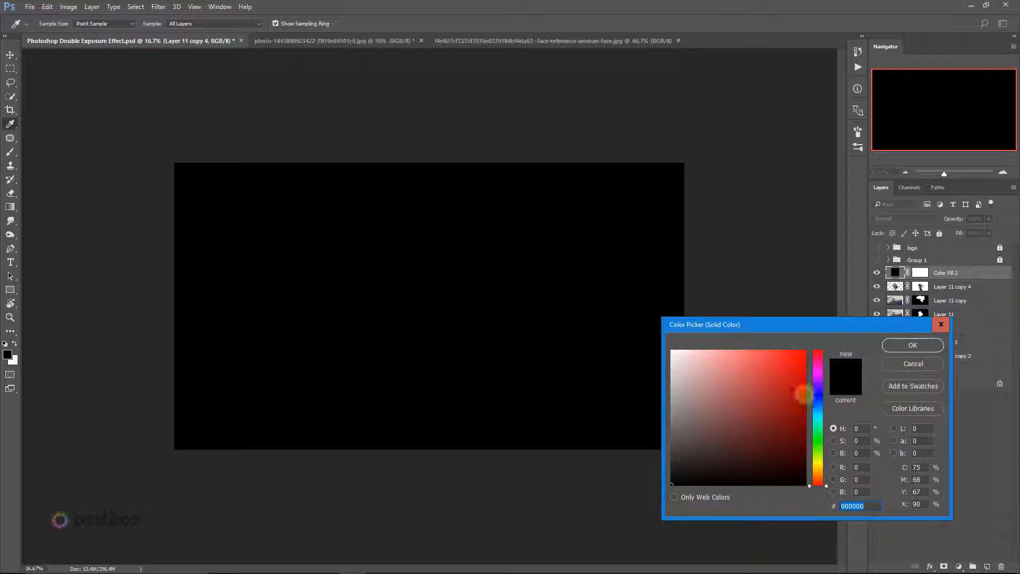
click(704, 354)
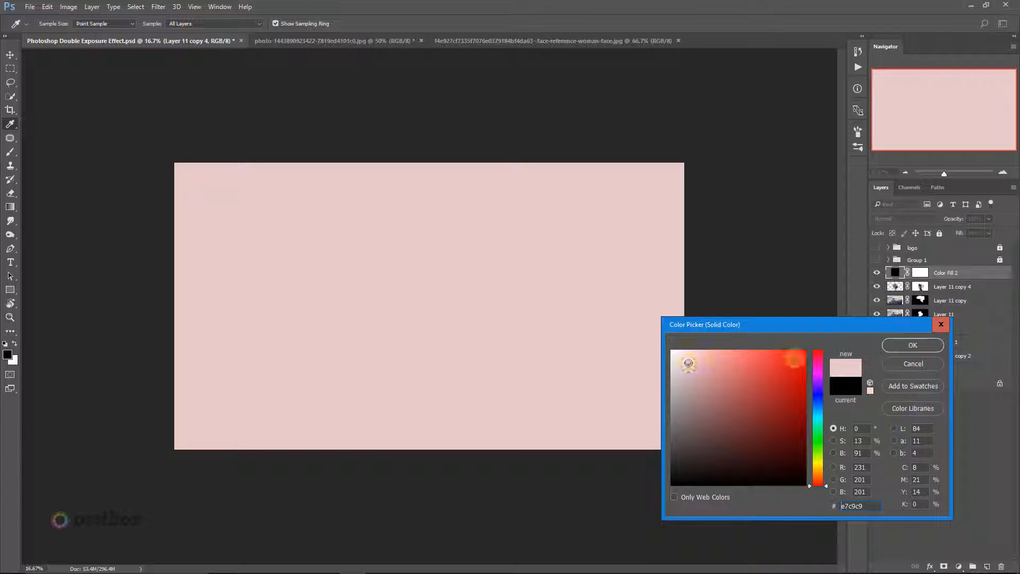
click(913, 345)
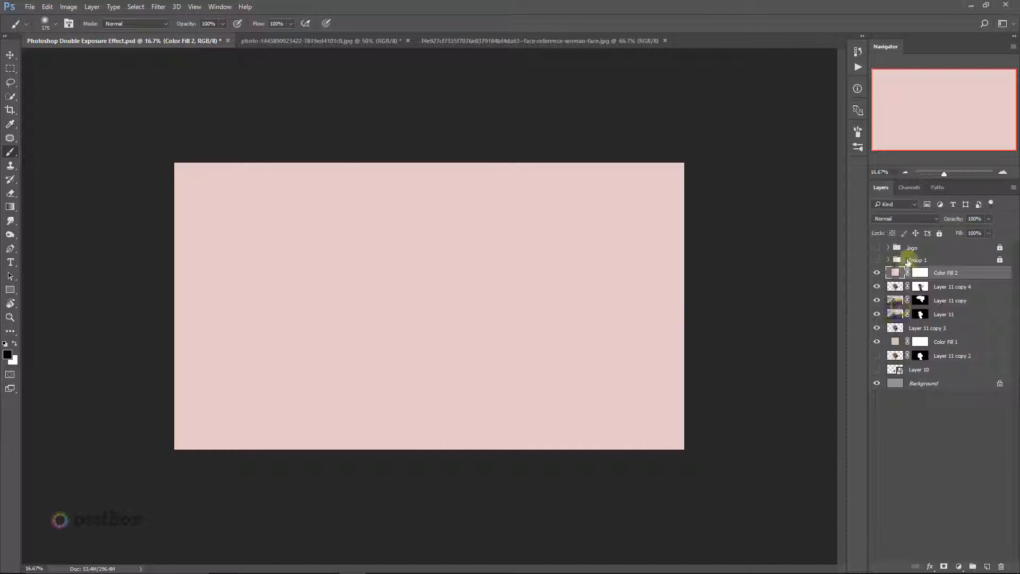
Set the Color Fill 2 layer to Soft Light blend mode with 21% opacity
click(904, 218)
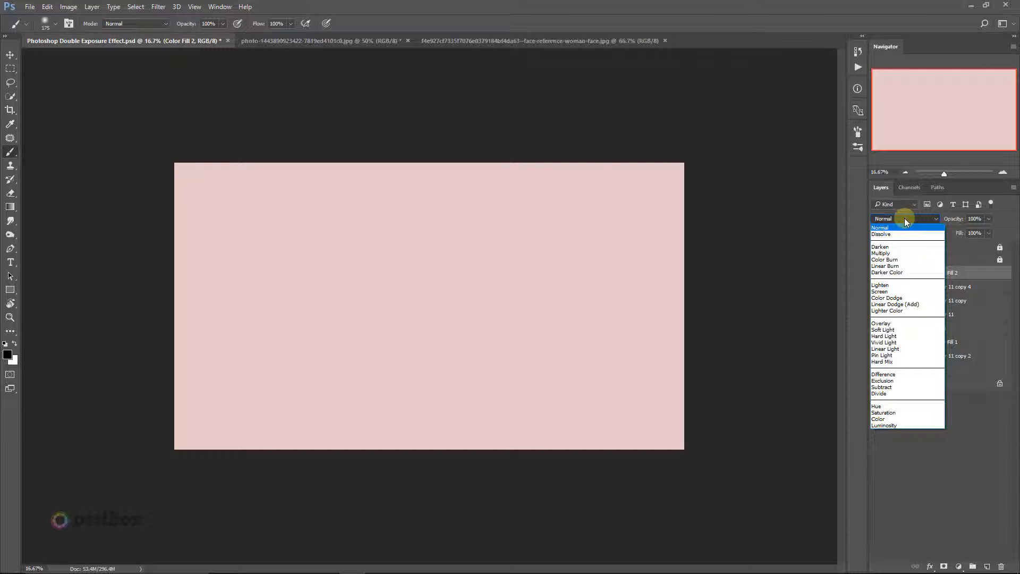
click(891, 329)
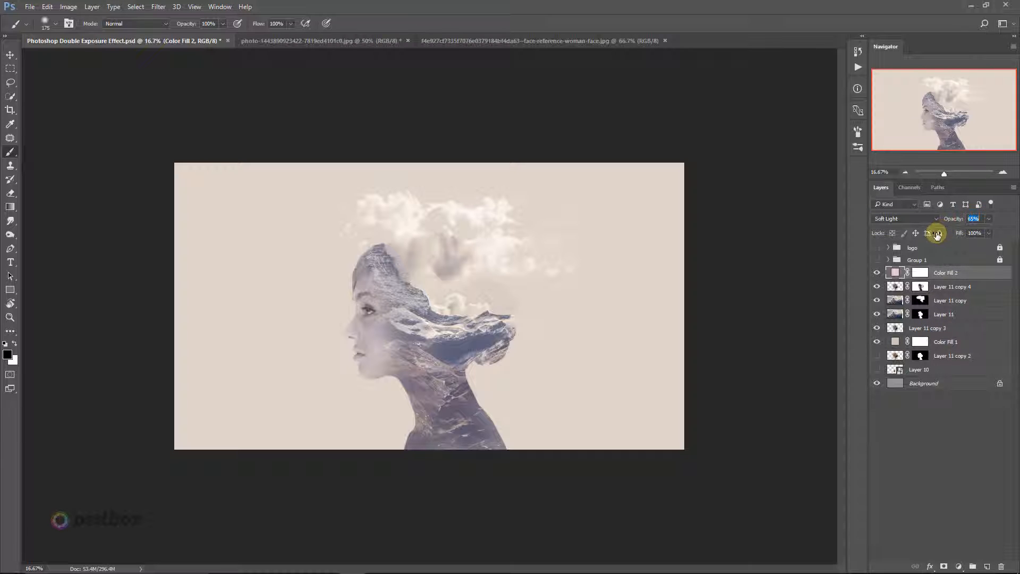
key(shift+Down)
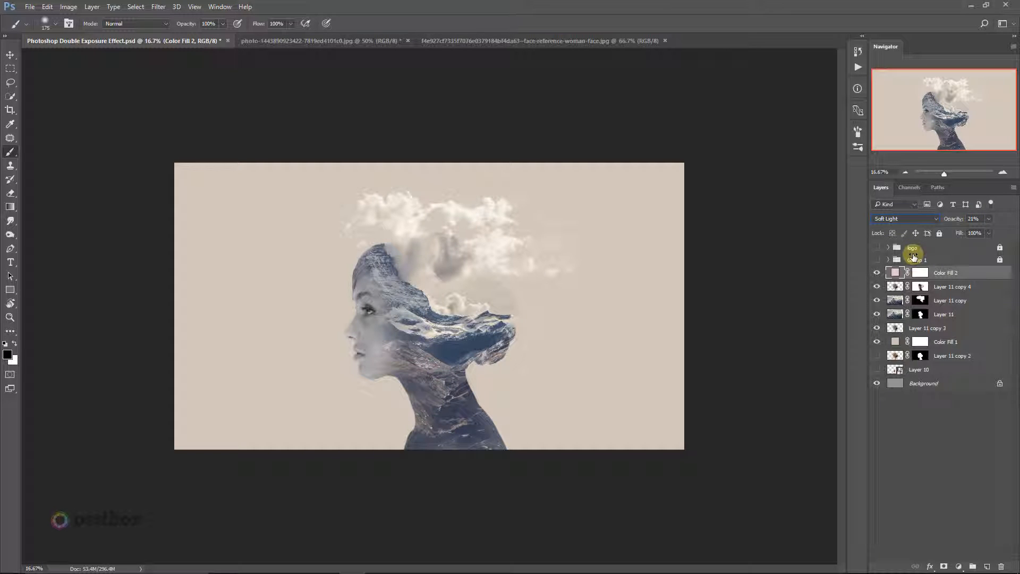
Stamp all visible layers into a new layer above Color Fill 2 and desaturate it
key(ctrl+alt+KP_0)
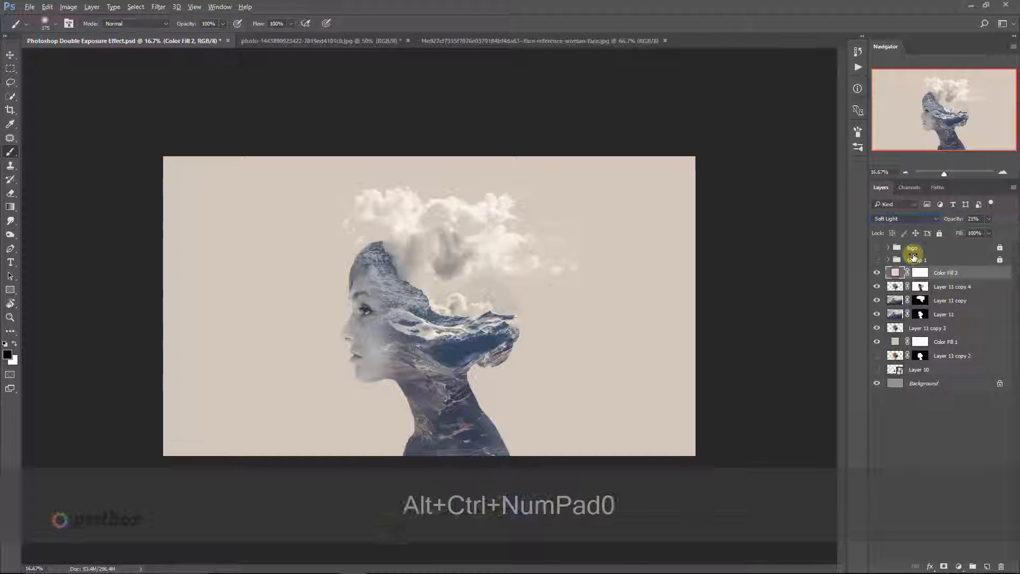
drag(738, 259, 631, 237)
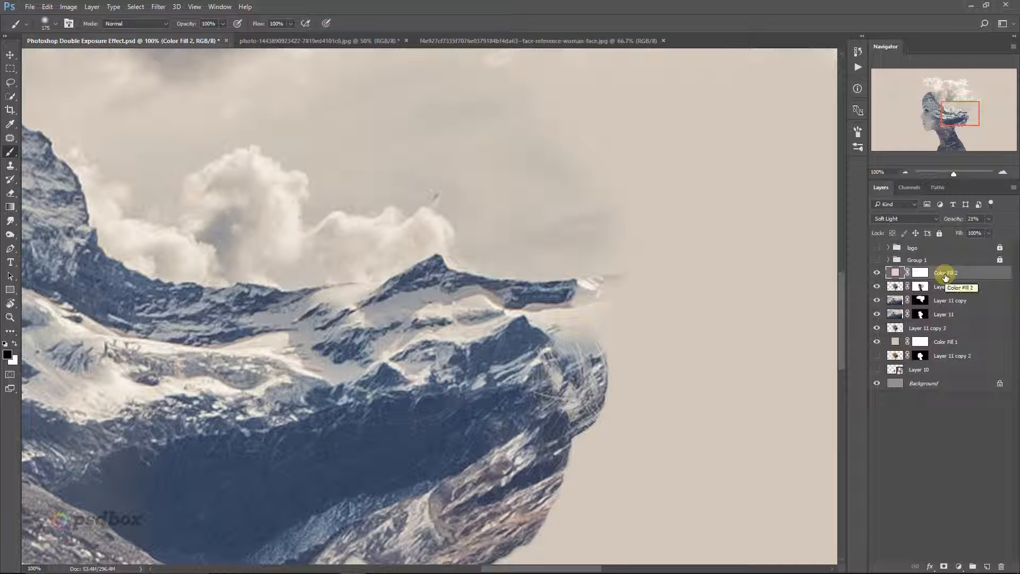
key(ctrl+minus)
key(ctrl+minus)
key(ctrl+minus)
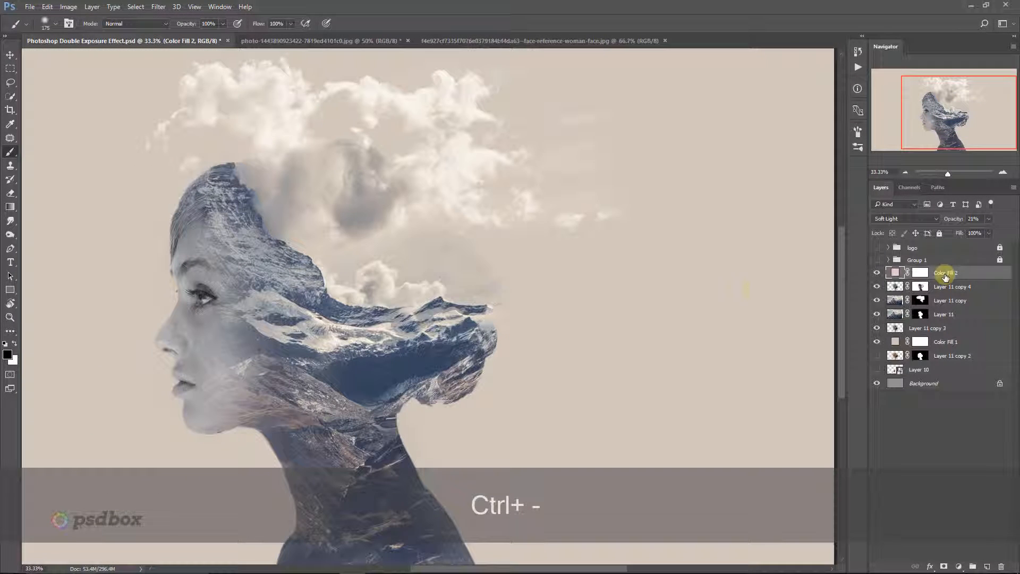
drag(627, 291, 710, 375)
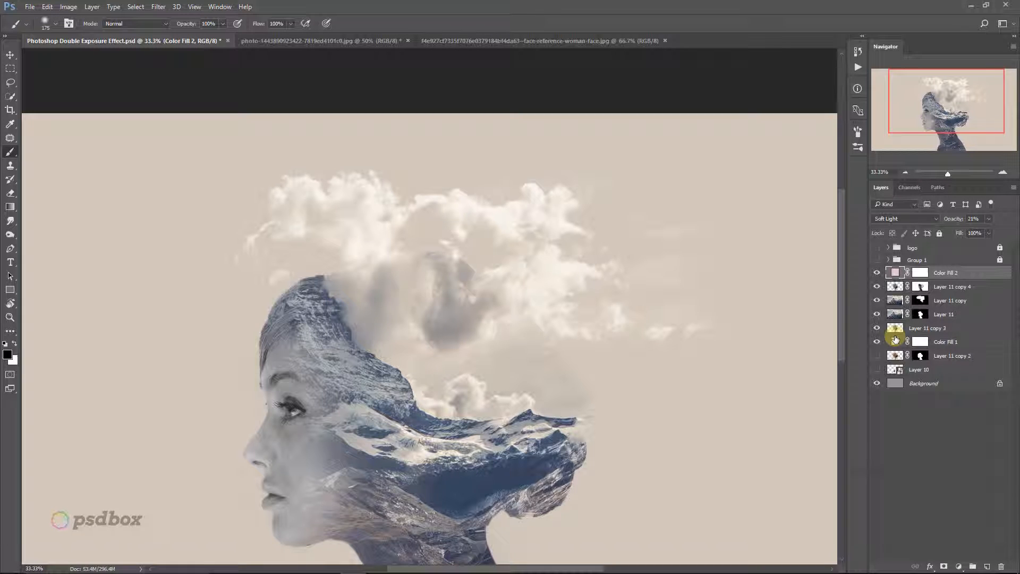
key(ctrl+shift+alt+e)
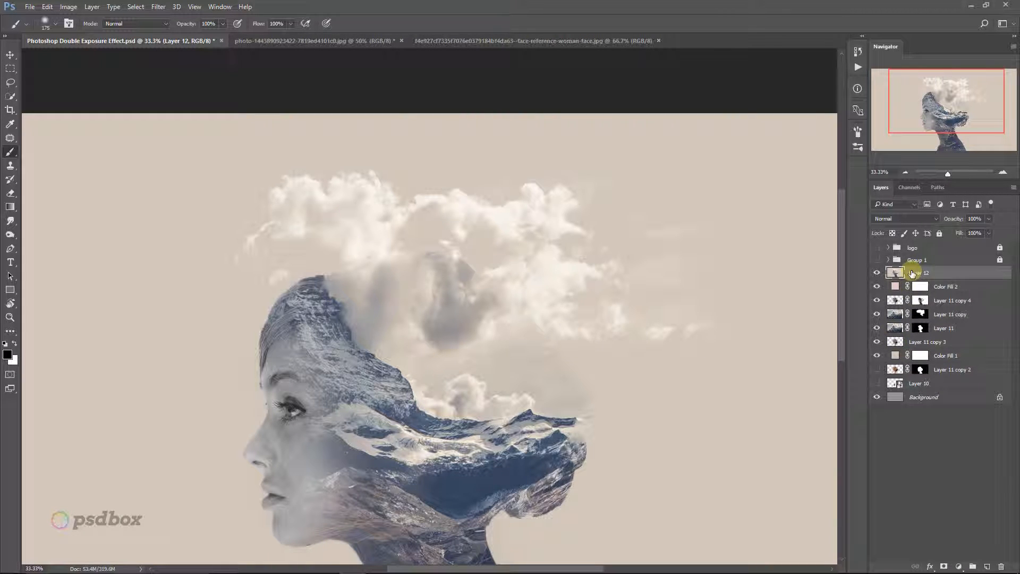
key(ctrl+shift+u)
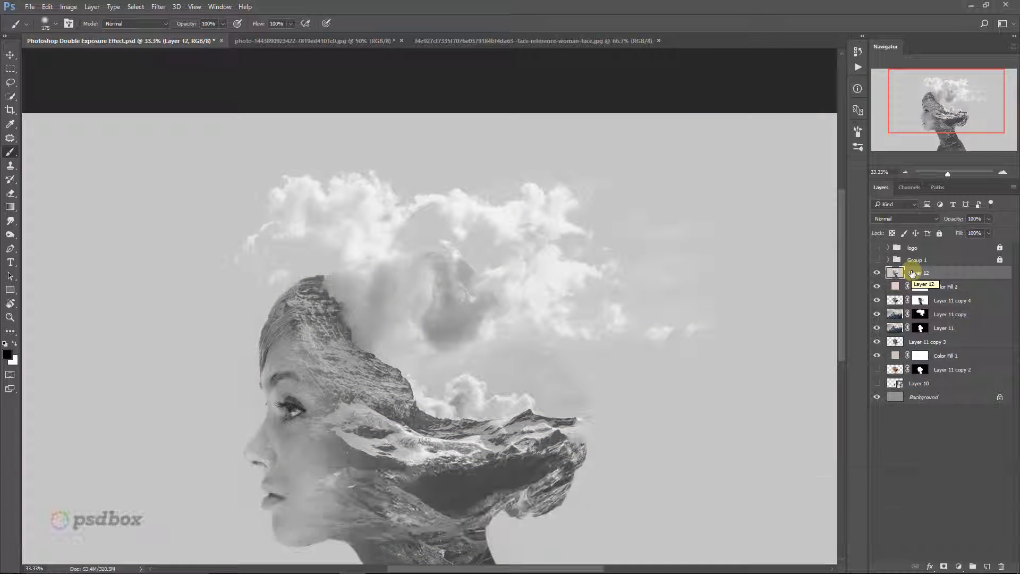
Try the Multiply and Soft Light blend modes on the desaturated stamped layer and delete that layer
click(919, 220)
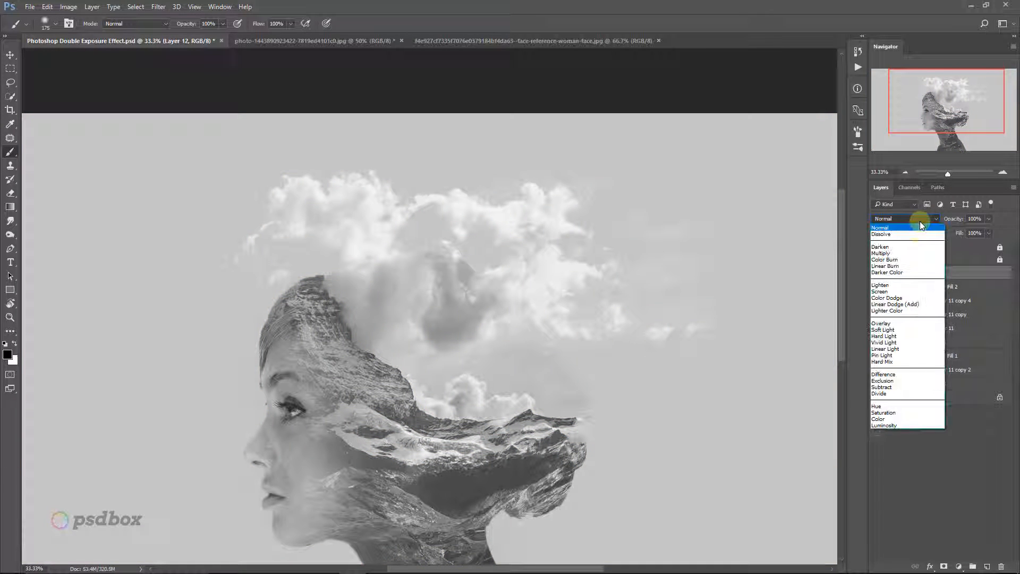
click(907, 253)
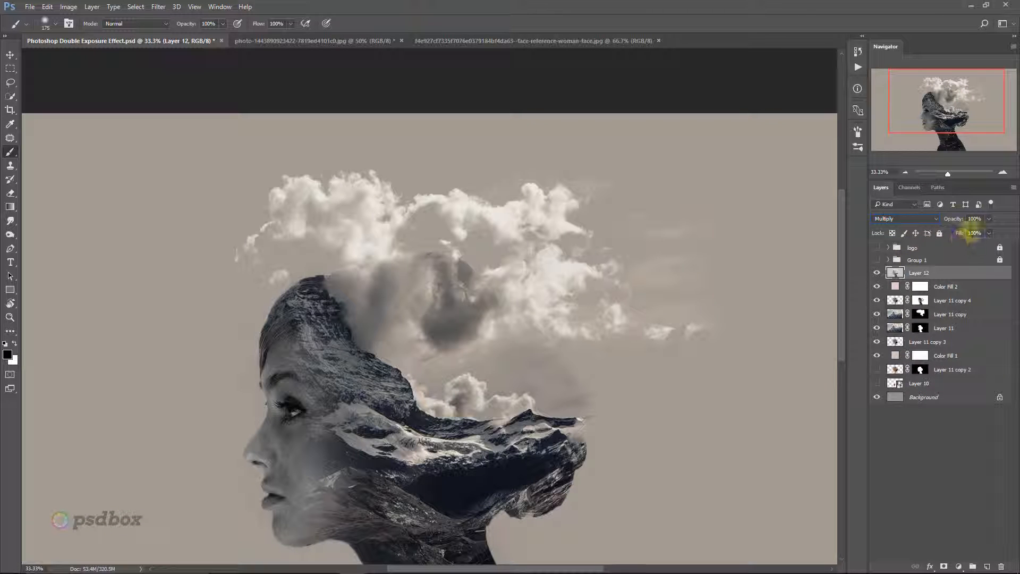
click(902, 220)
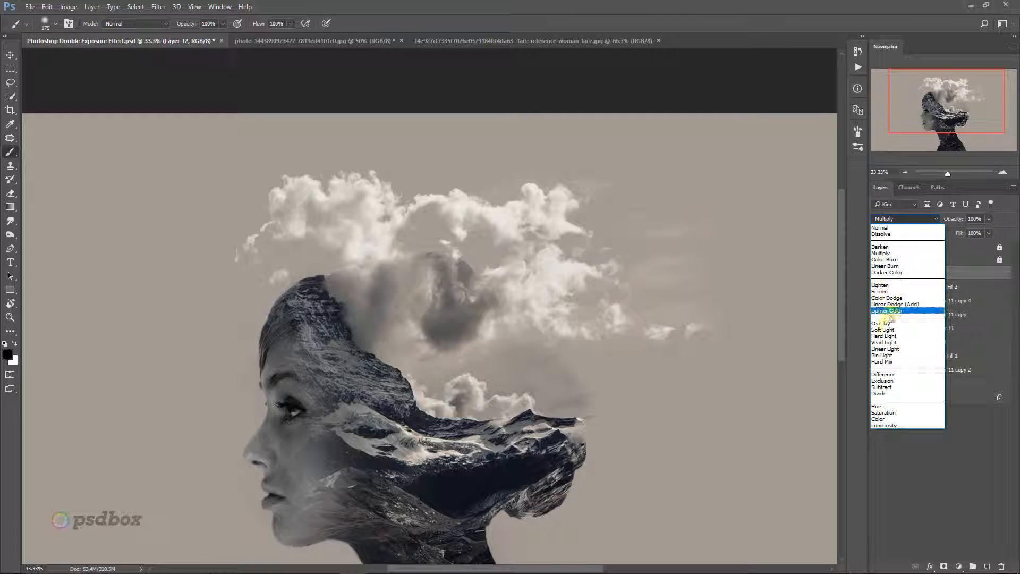
click(888, 330)
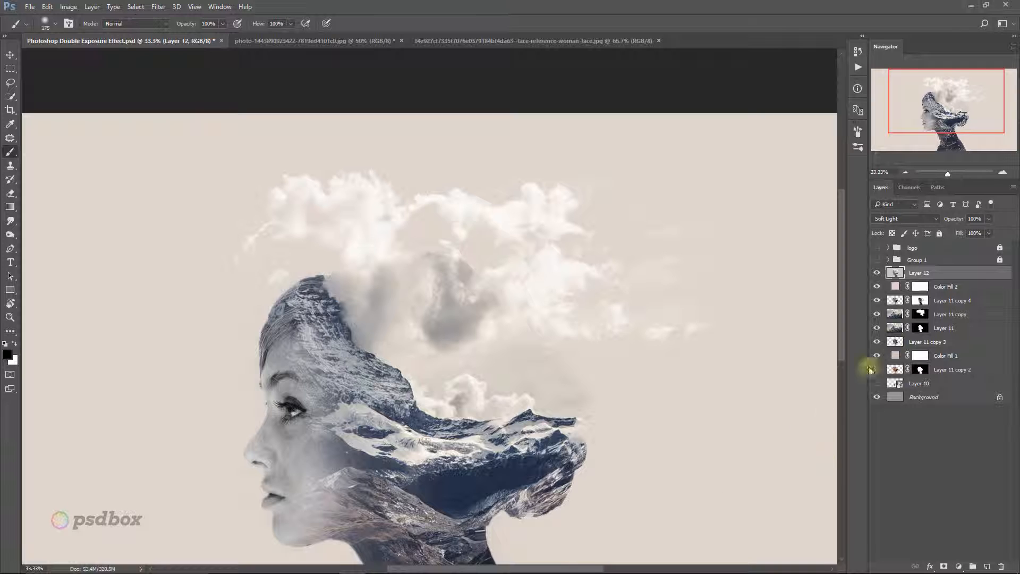
drag(909, 274, 1002, 566)
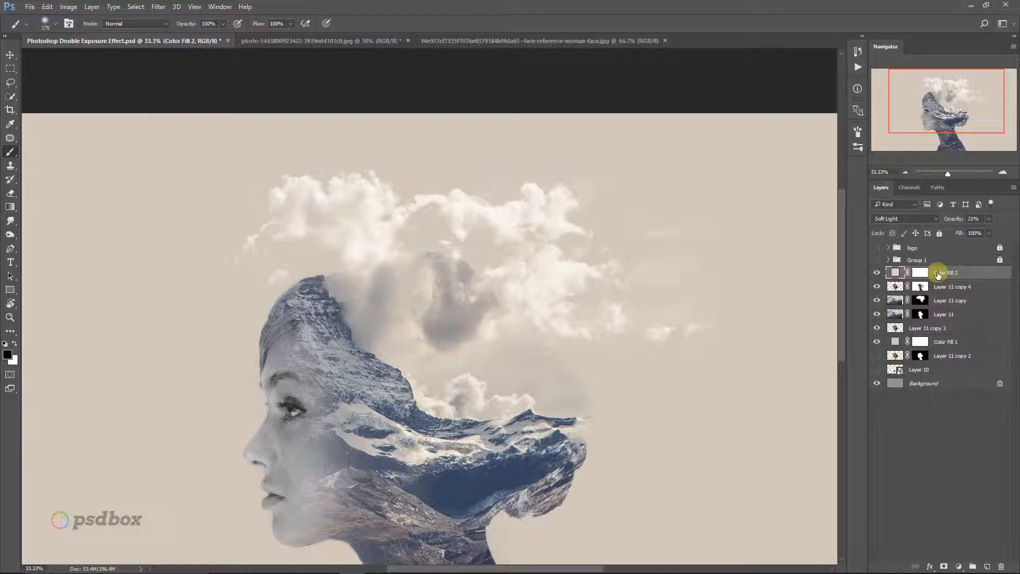
Set the Color Fill 2 layer to Multiply blend mode with 20% opacity
click(918, 222)
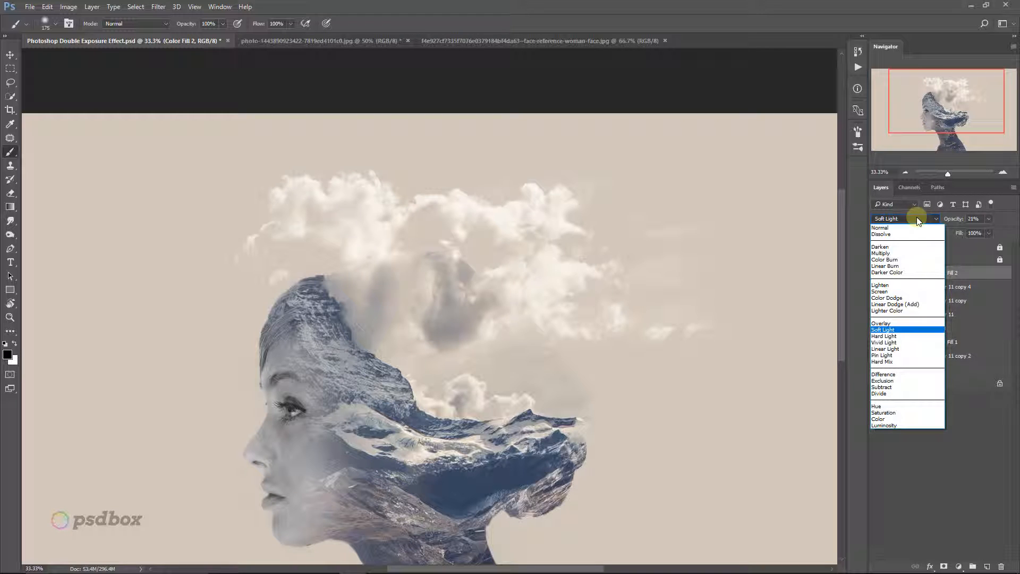
click(905, 252)
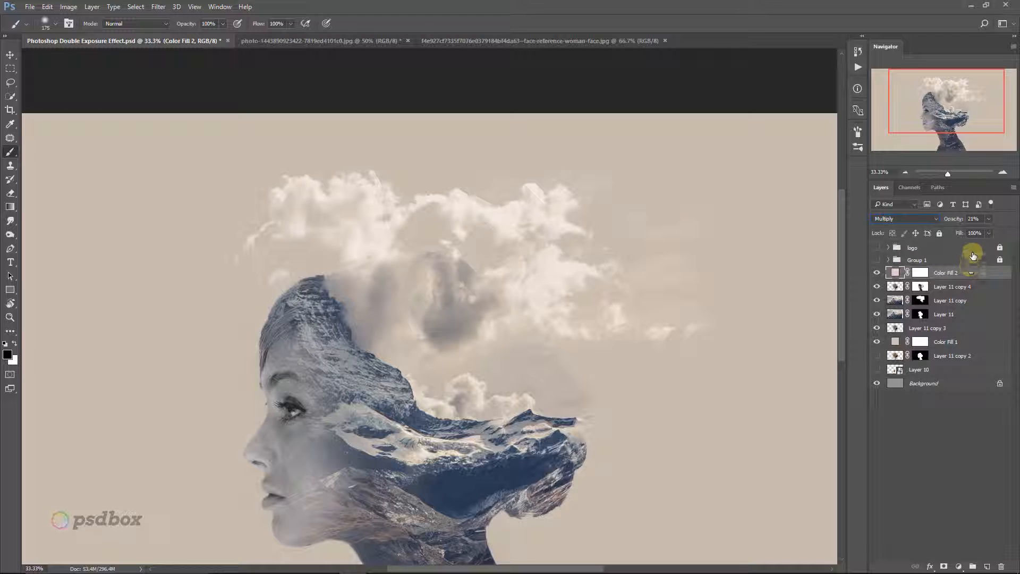
click(973, 218)
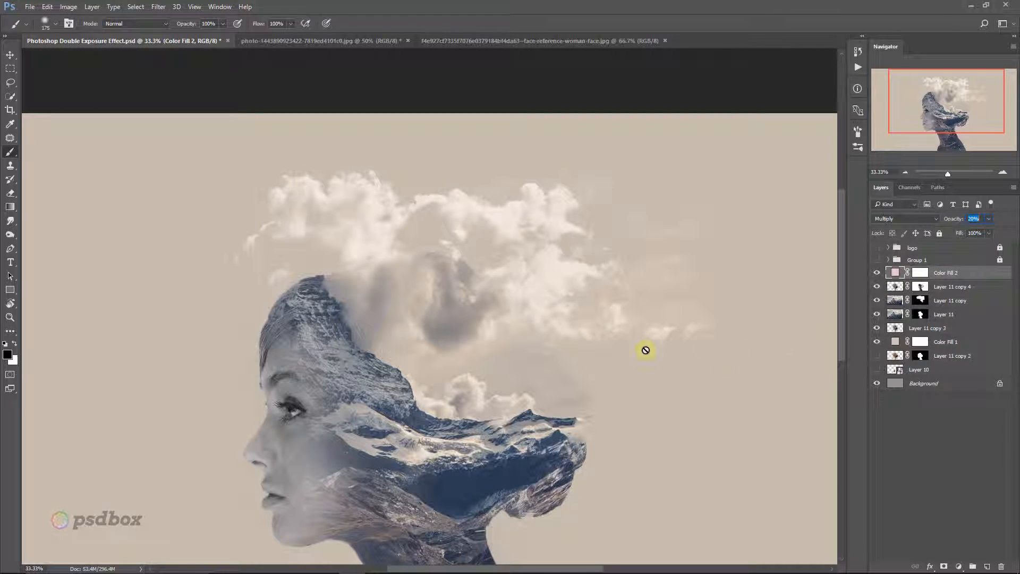
Stamp all visible layers into a new layer above Color Fill 2
drag(635, 333, 654, 252)
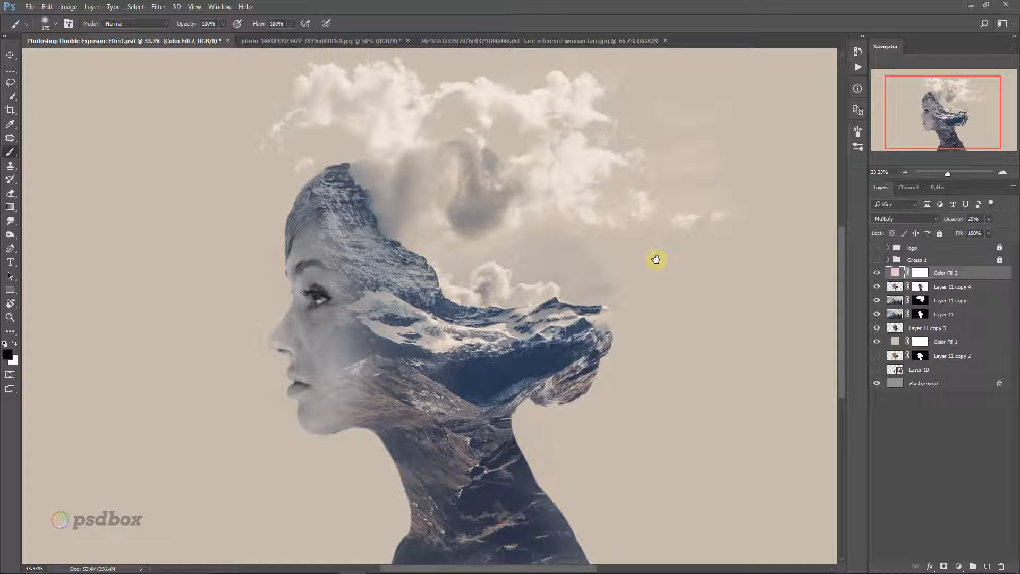
key(ctrl+shift+alt+e)
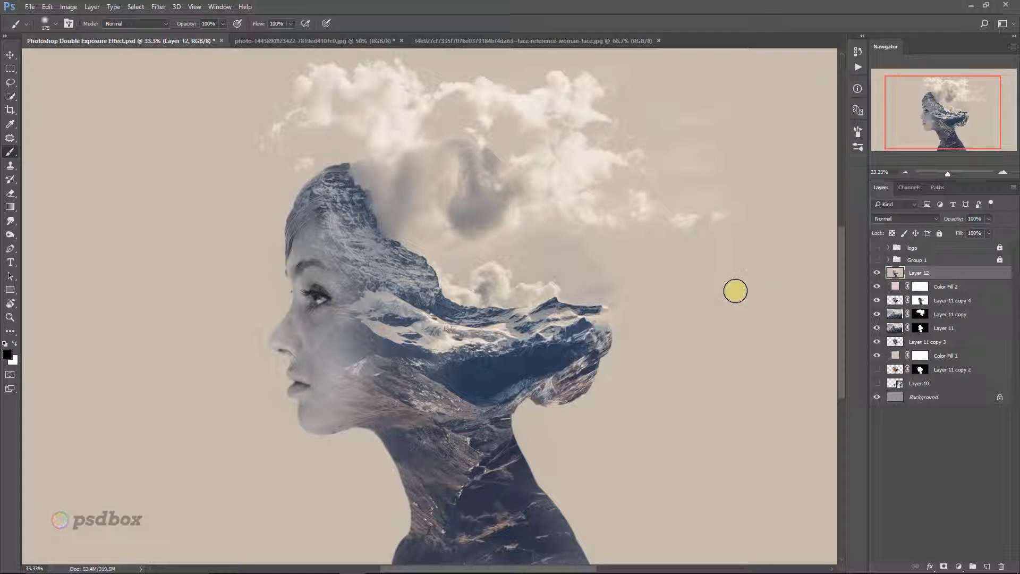
Try the Soft Light blend mode on the full-colour Layer 12 and return it to Normal
click(903, 219)
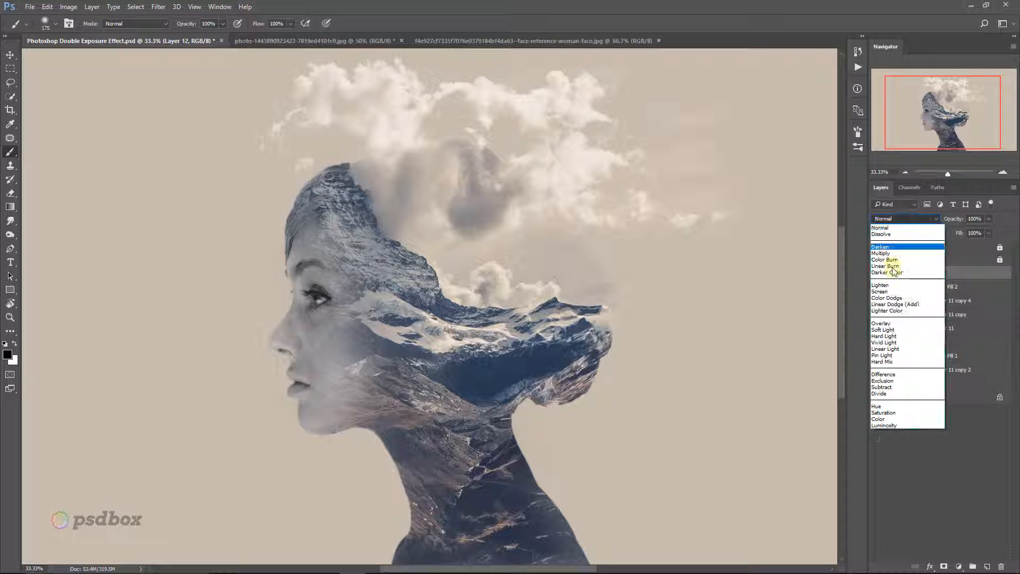
click(885, 329)
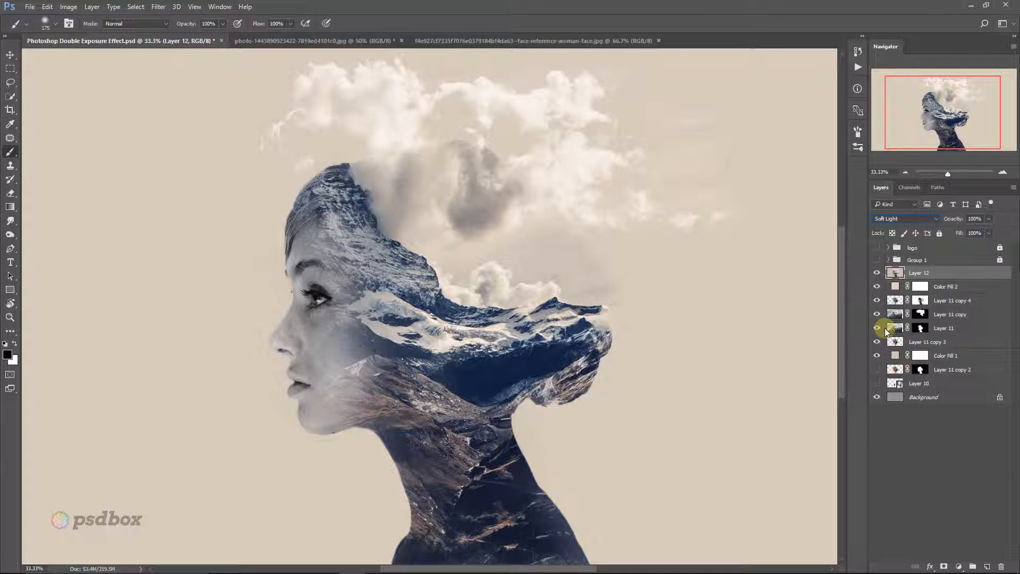
key(shift+alt+n)
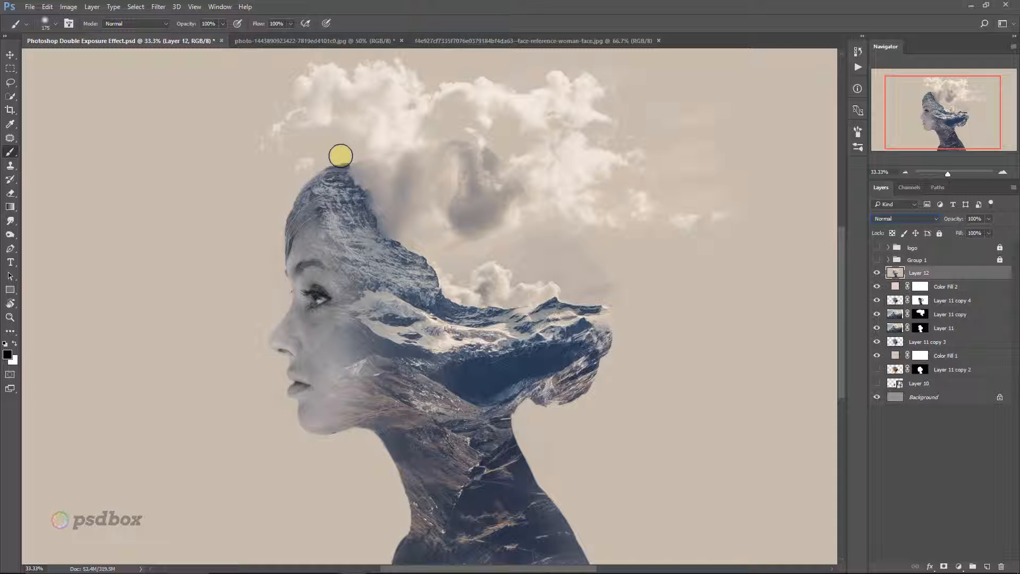
drag(898, 272, 948, 280)
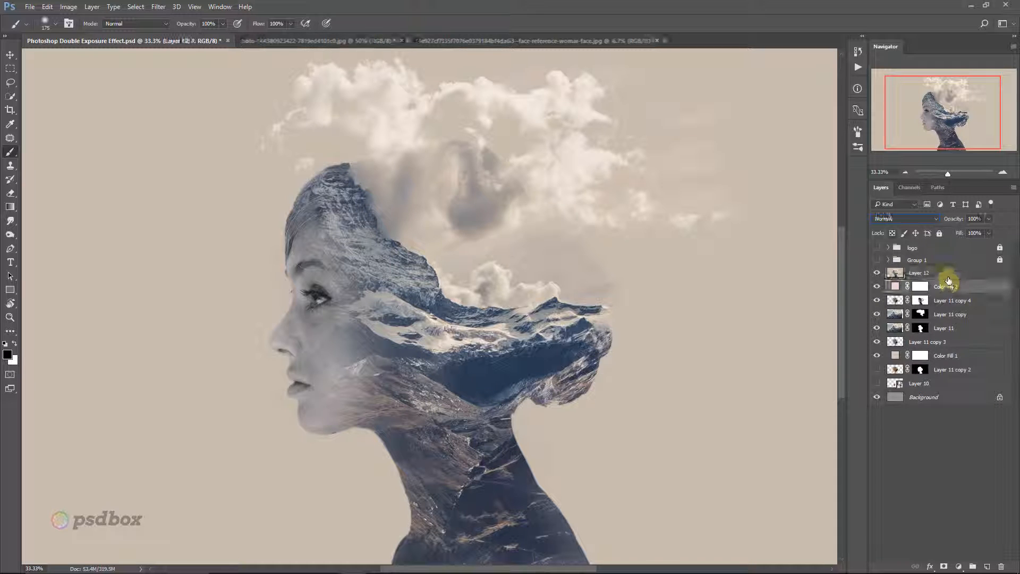
click(948, 274)
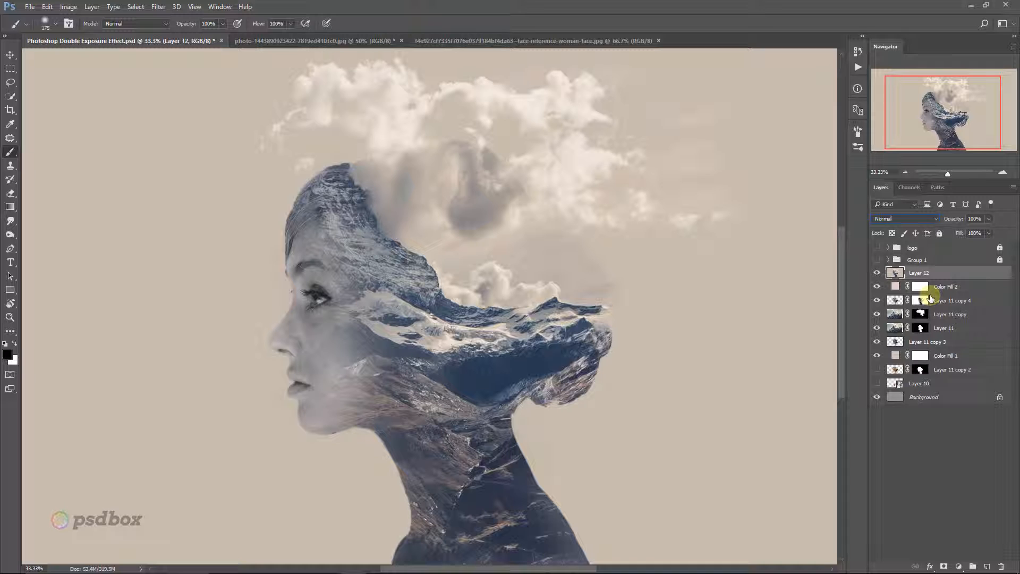
Desaturate Layer 12 and set it to Soft Light blend mode with 30% opacity
key(ctrl+shift+u)
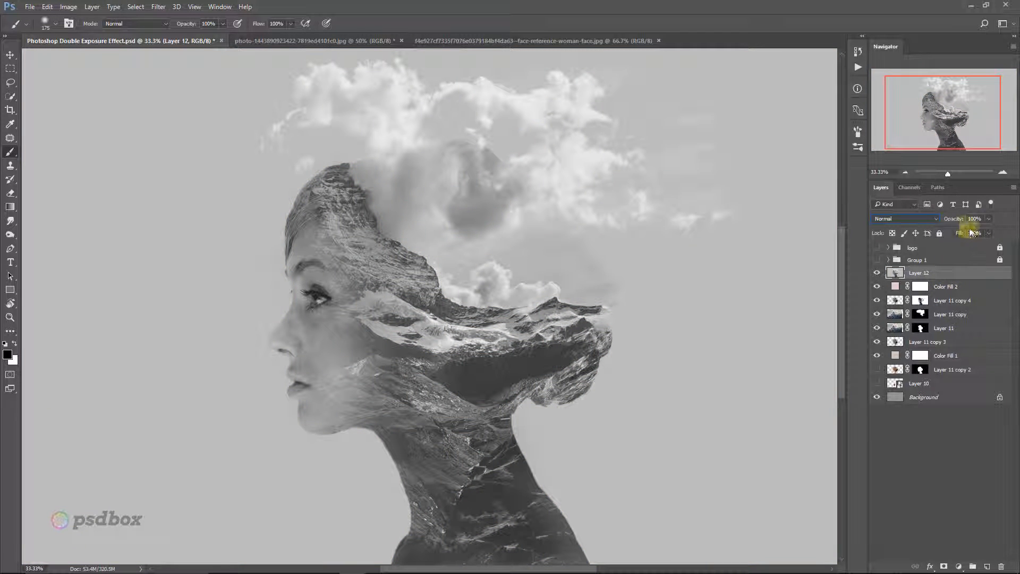
click(919, 218)
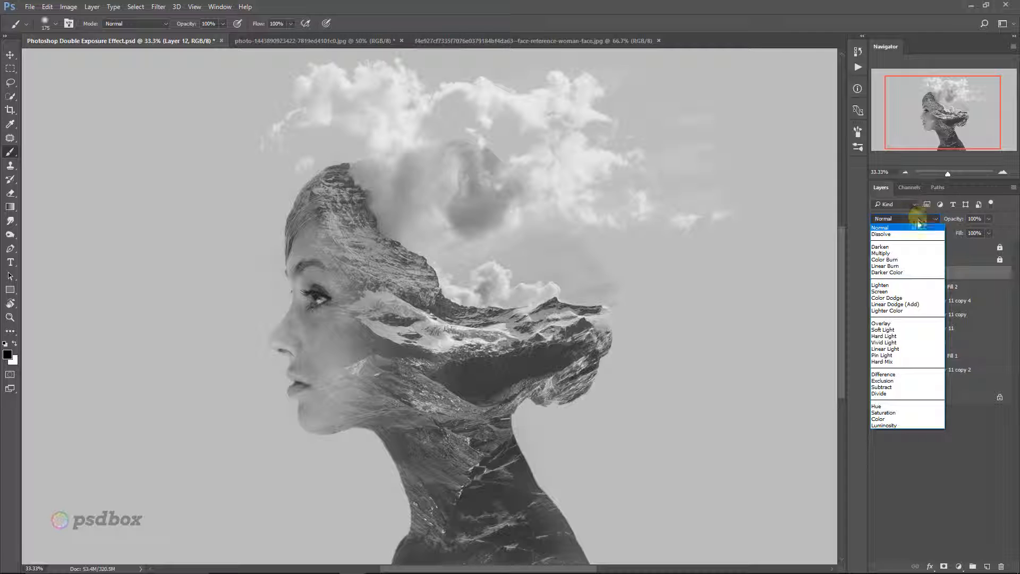
click(897, 330)
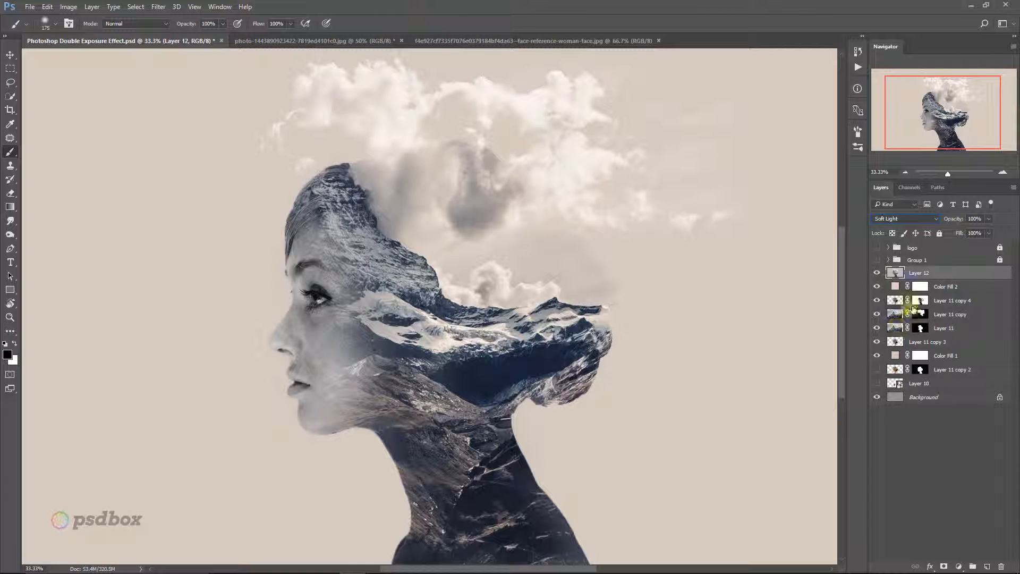
mouse_move(961, 223)
mouse_down()
mouse_move(940, 229)
mouse_move(920, 261)
mouse_up()
Show the logo group over the finished composition, keeping Layer 12 selected
key(ctrl+minus)
key(ctrl+minus)
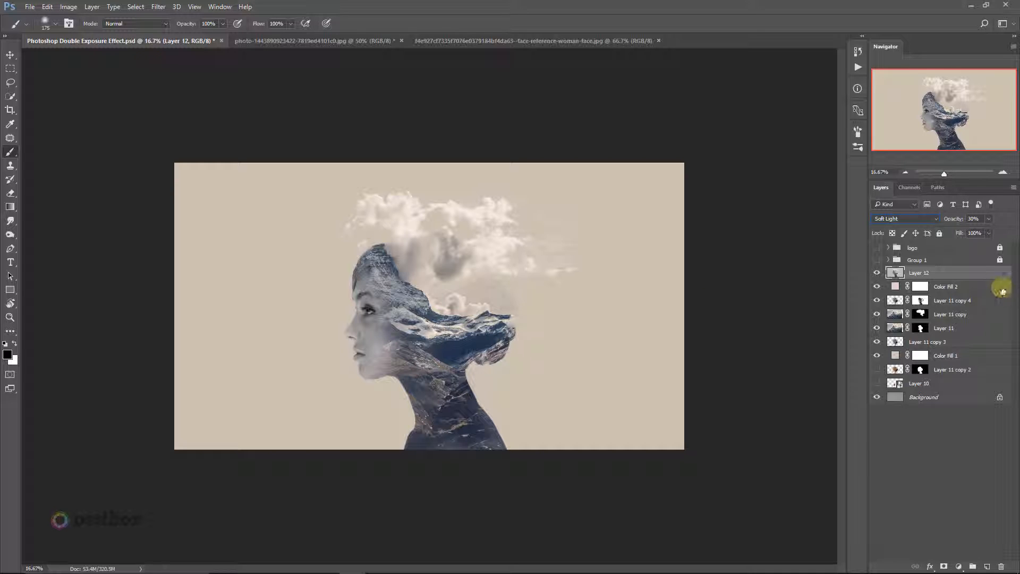
click(968, 272)
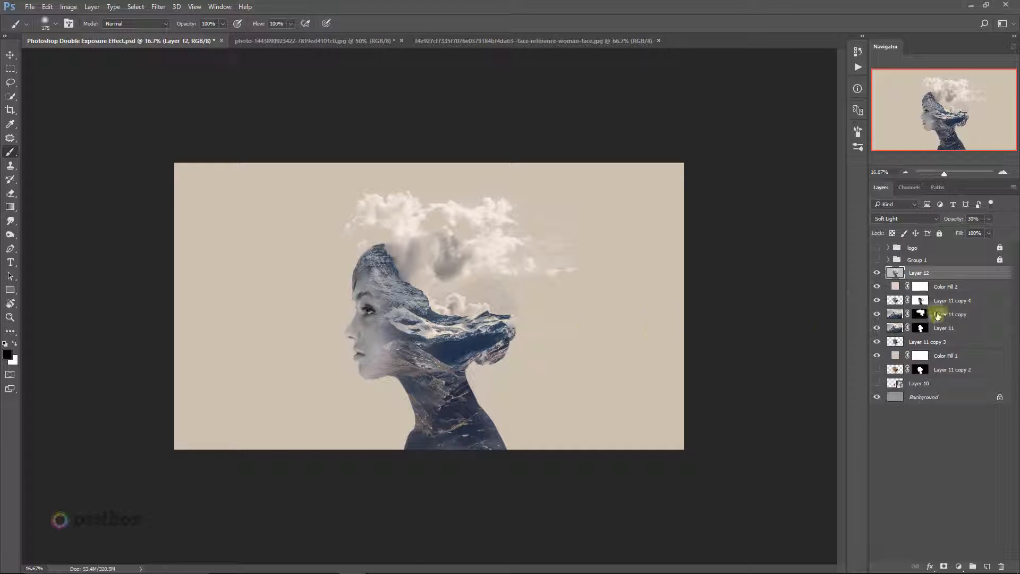
click(875, 248)
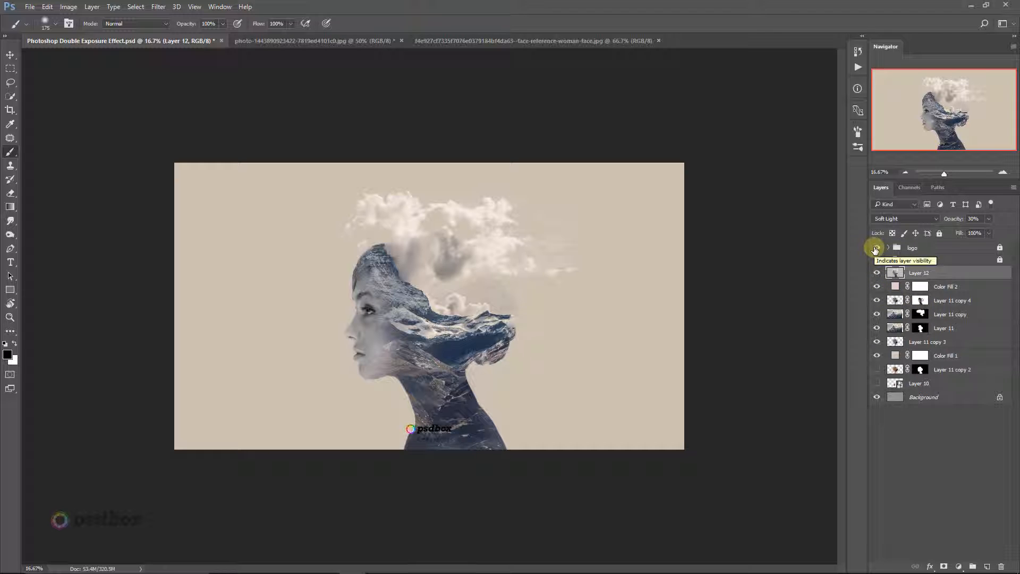